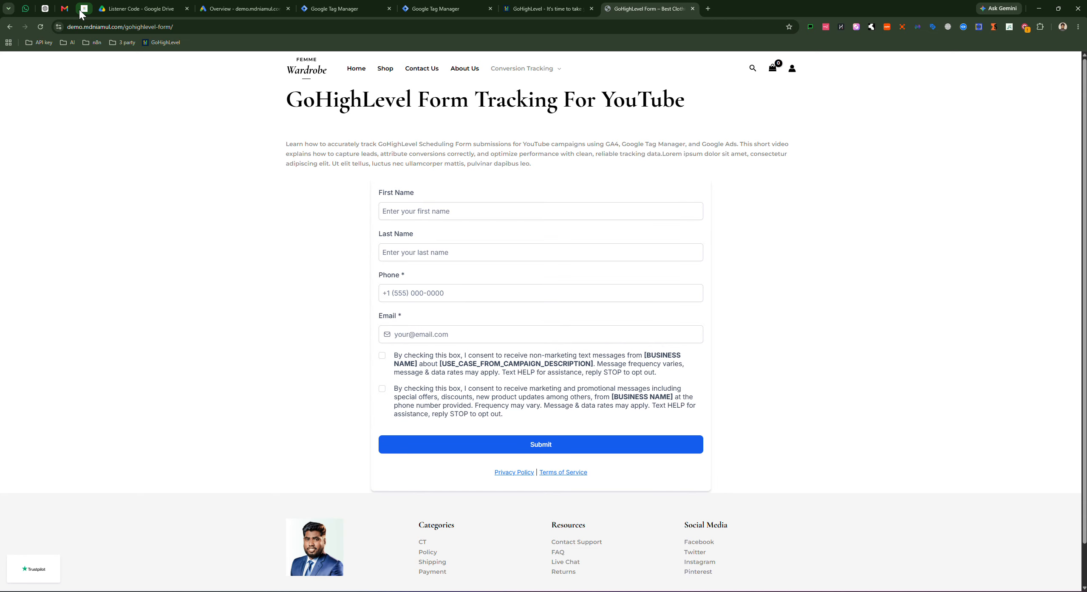
Step: Tick the first consent checkbox on the demo GoHighLevel form, then go to the Tag Manager workspace
left_click(84, 9)
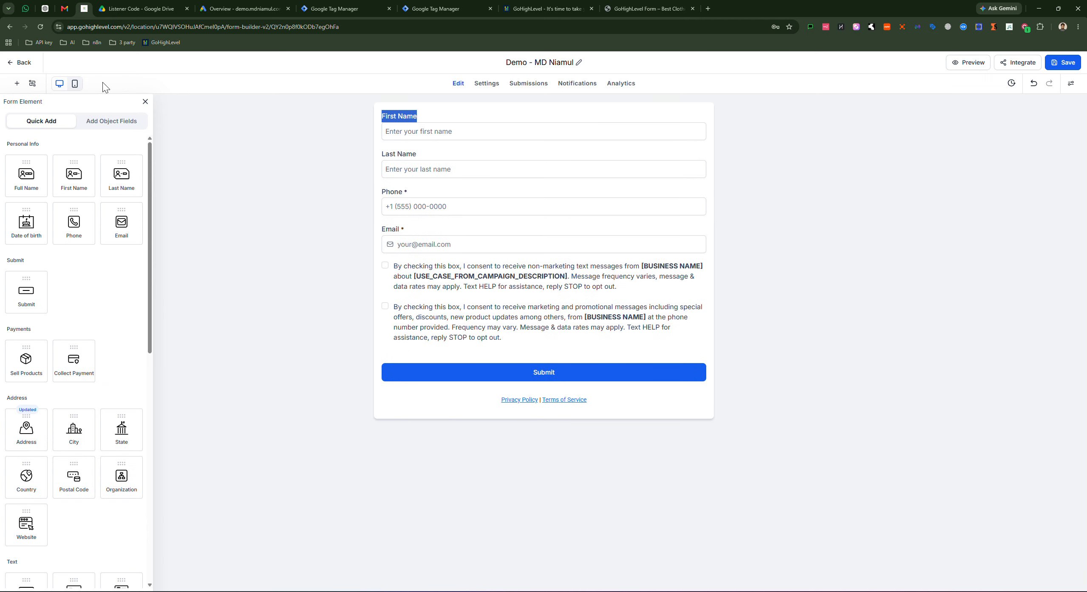
left_click(631, 10)
left_click_drag(349, 200, 691, 427)
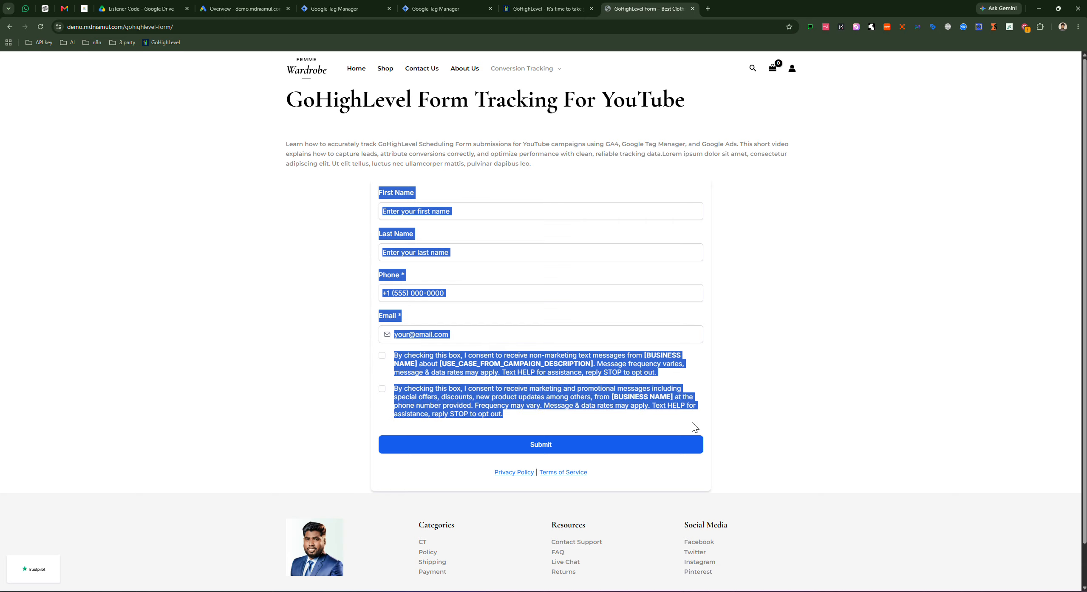
left_click(654, 373)
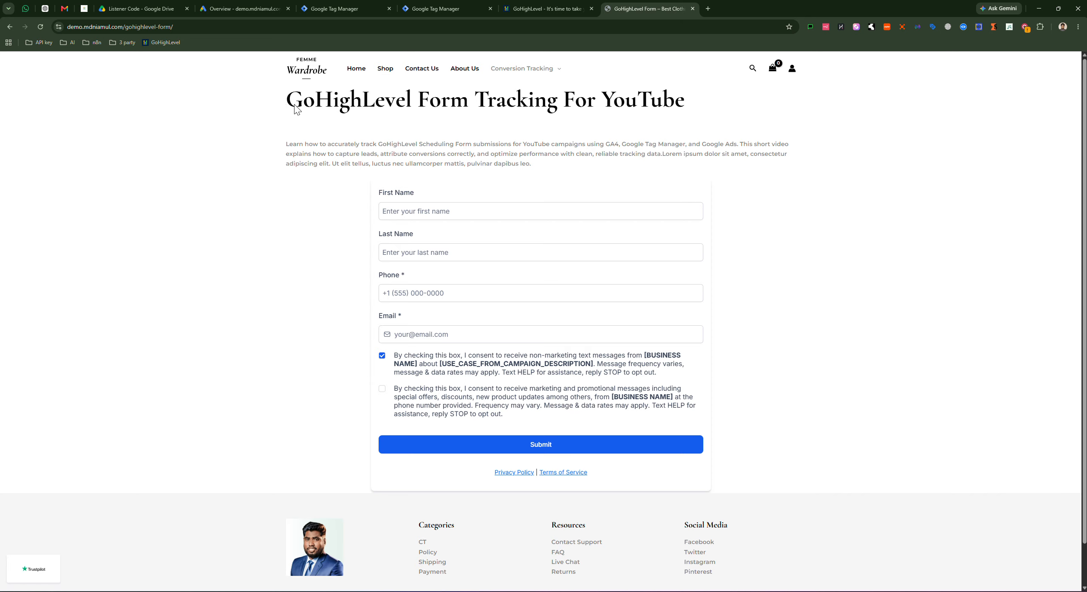
left_click_drag(293, 105, 532, 165)
left_click(524, 103)
left_click(448, 8)
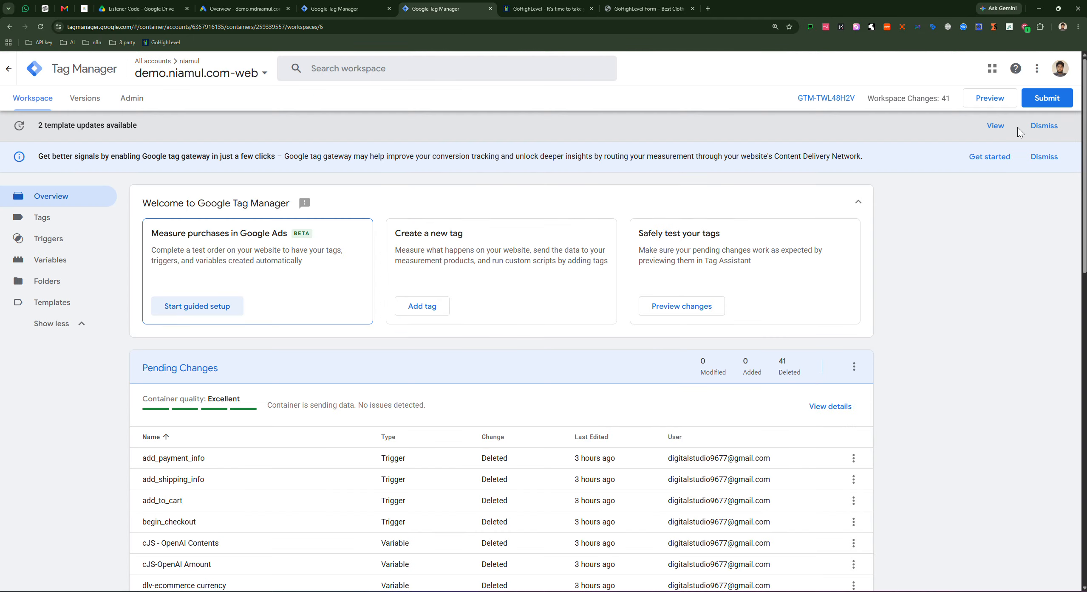
Step: Dismiss the template-updates and Google tag gateway notices, then tick the demo form's second consent checkbox
left_click(1044, 126)
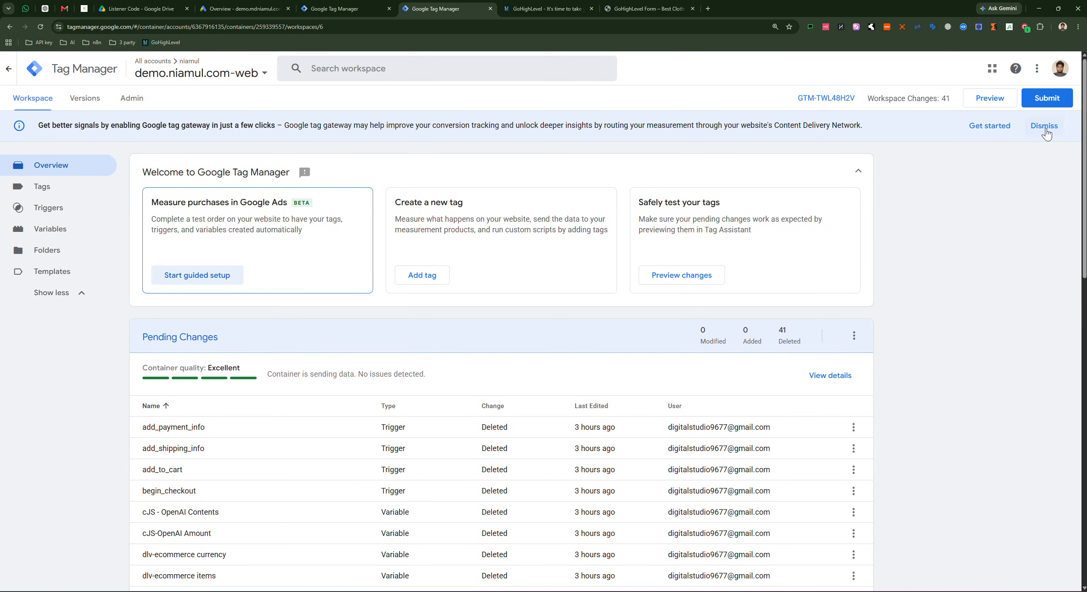
left_click(1044, 126)
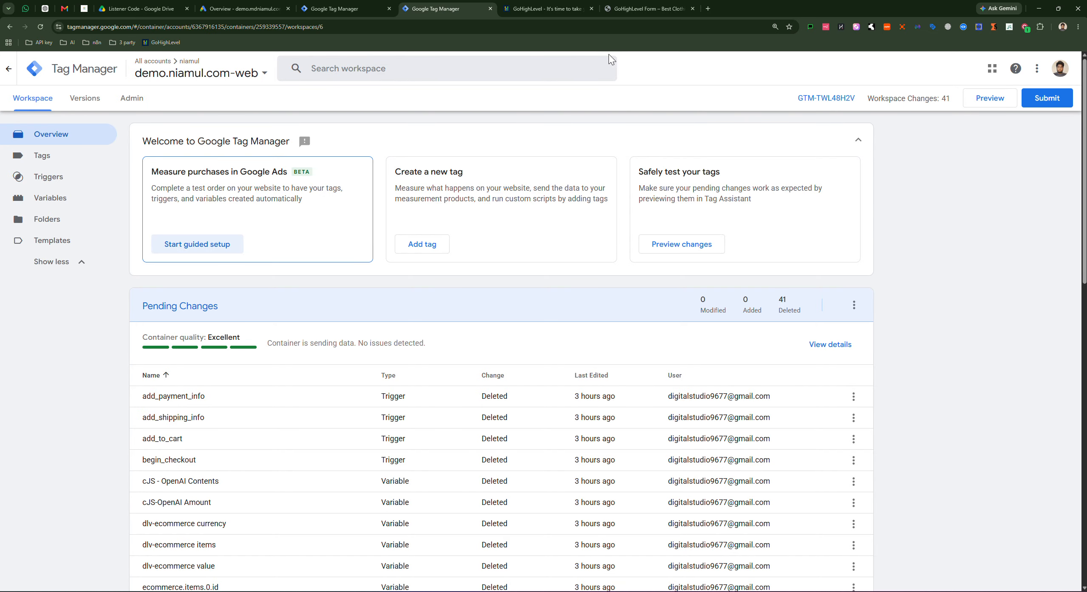
left_click(640, 12)
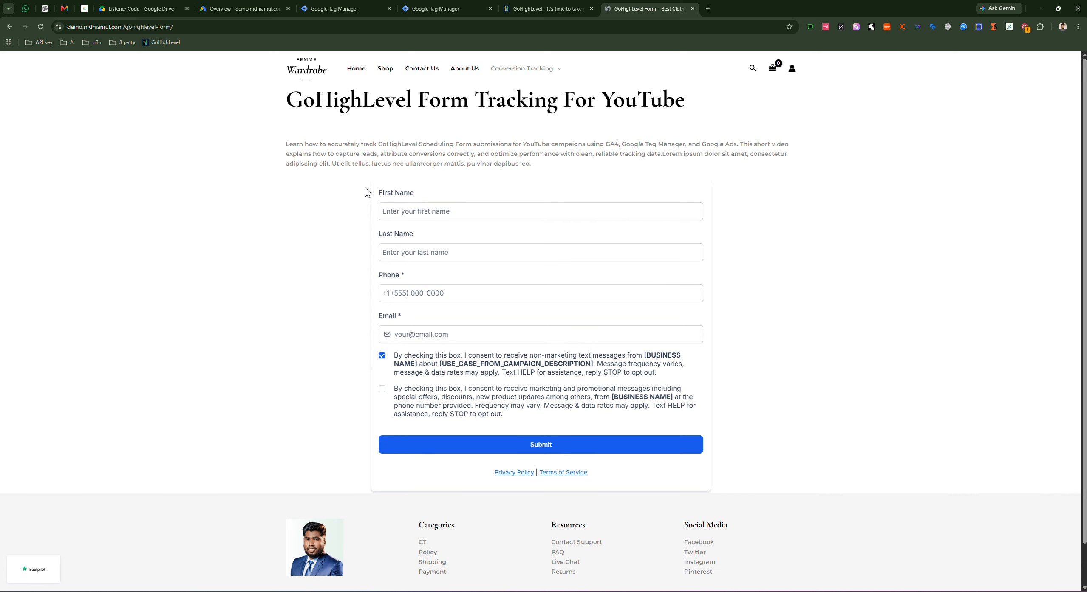
left_click_drag(366, 192, 577, 425)
left_click(567, 410)
Step: Return to Tag Manager and launch Preview mode for the container
left_click_drag(539, 420, 370, 194)
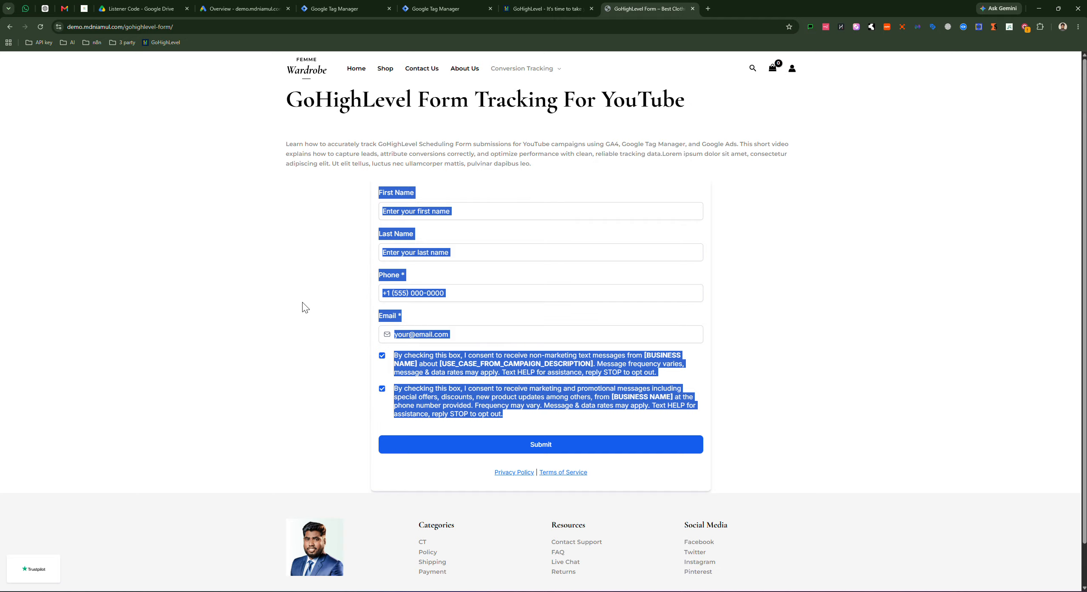
left_click(305, 308)
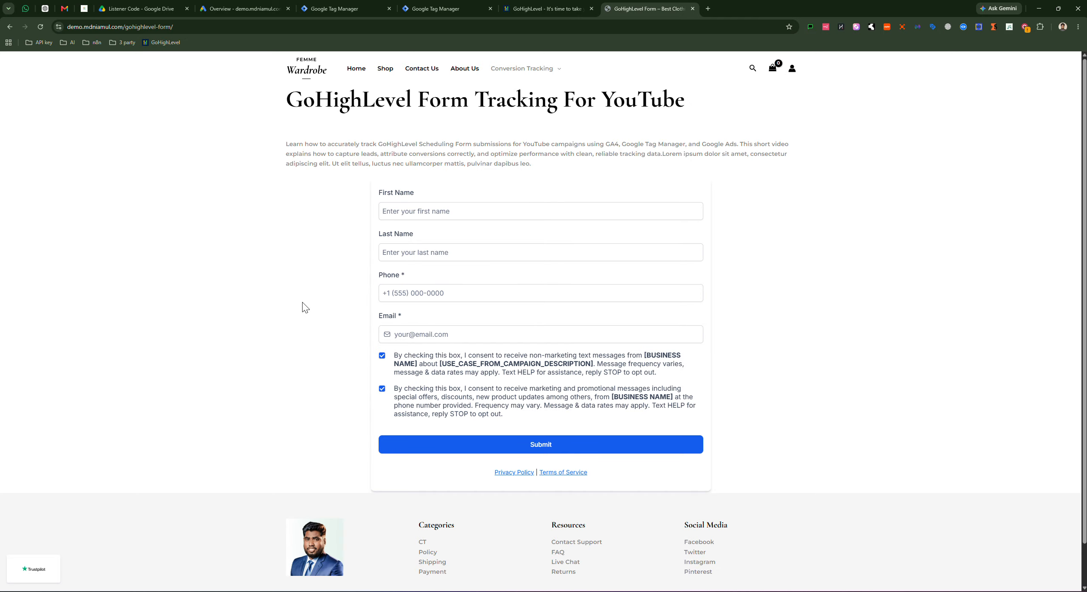
left_click(434, 11)
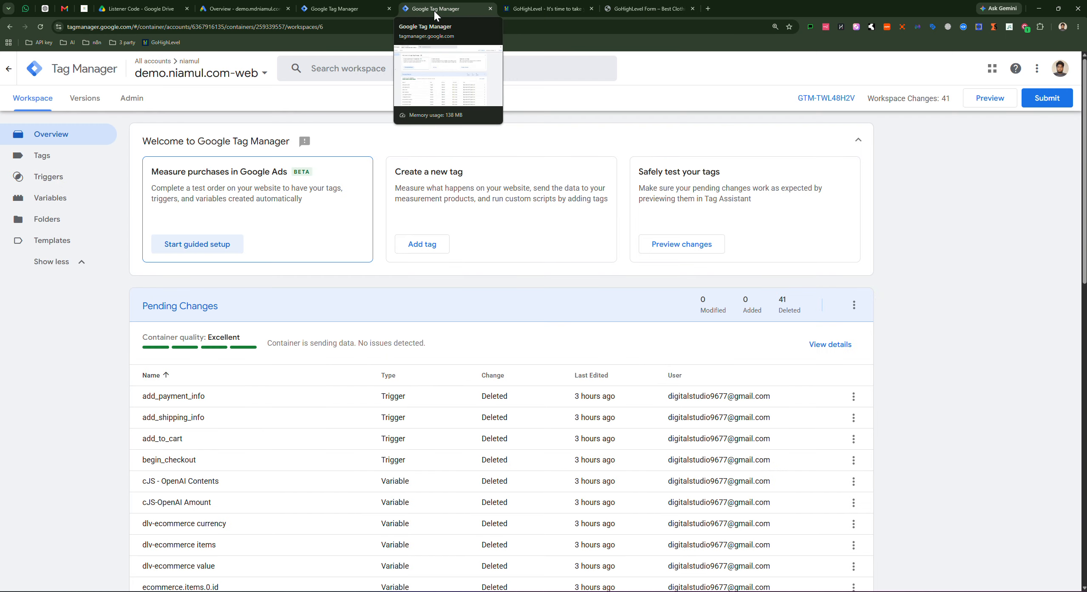
left_click(986, 104)
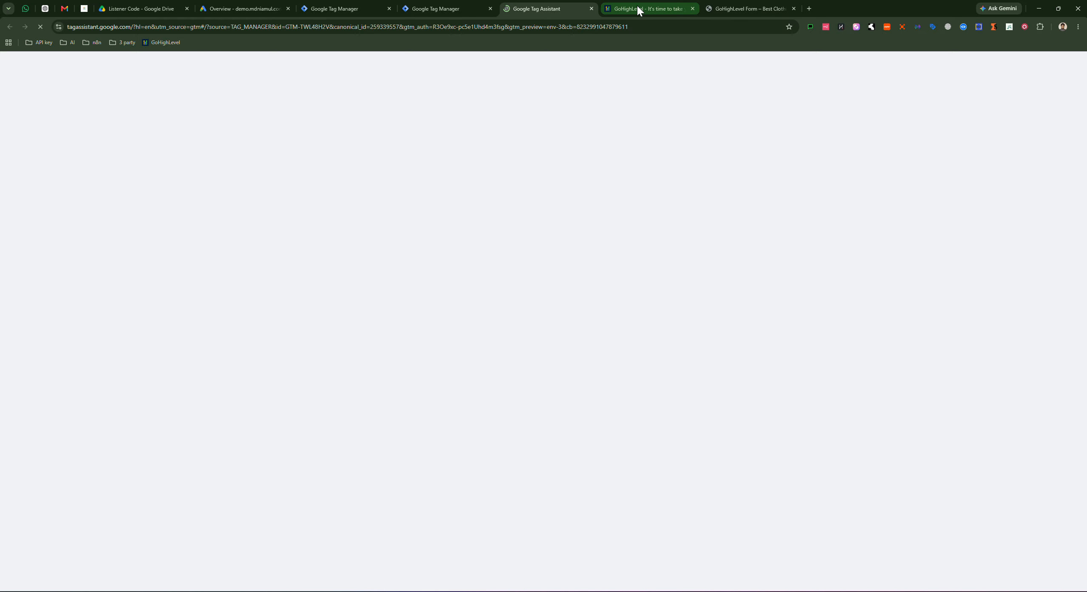
Step: Connect Tag Assistant to the demo form's URL and open the page in debug mode
left_click_drag(637, 8, 568, 2)
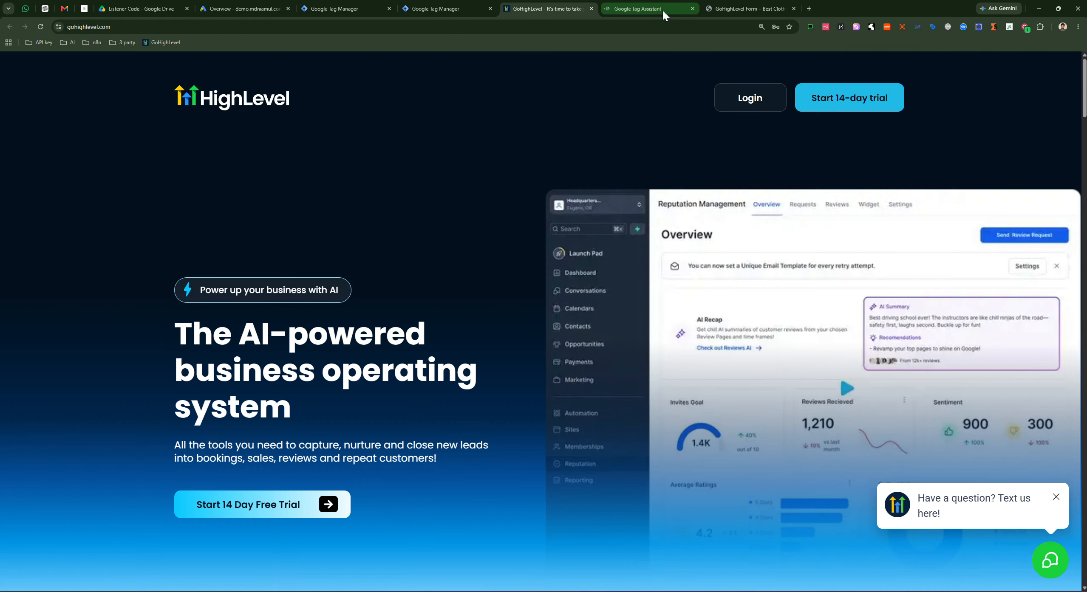
left_click(662, 11)
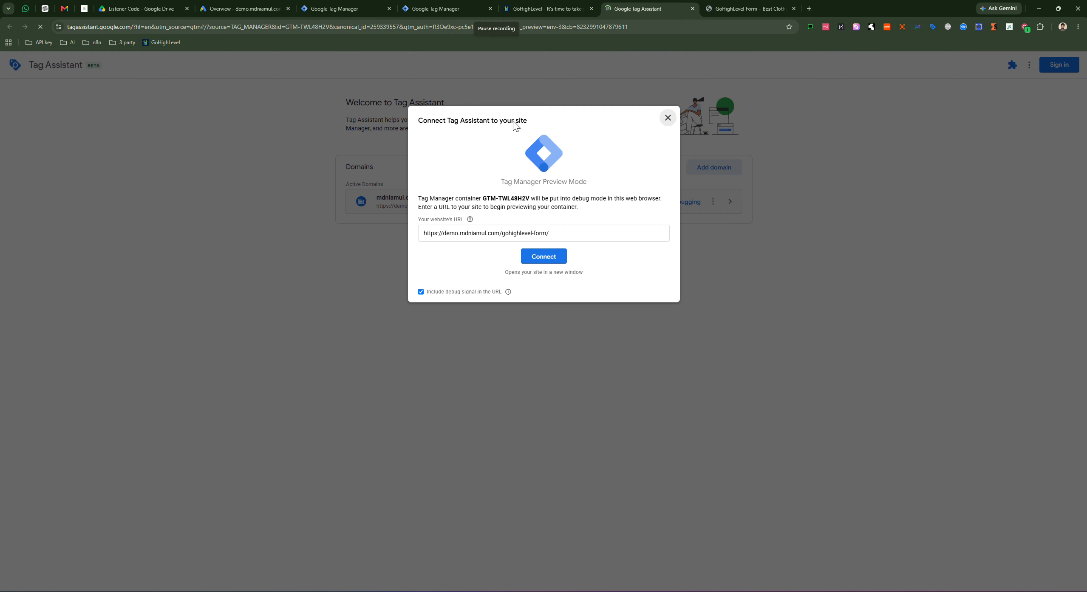
left_click_drag(565, 233, 436, 233)
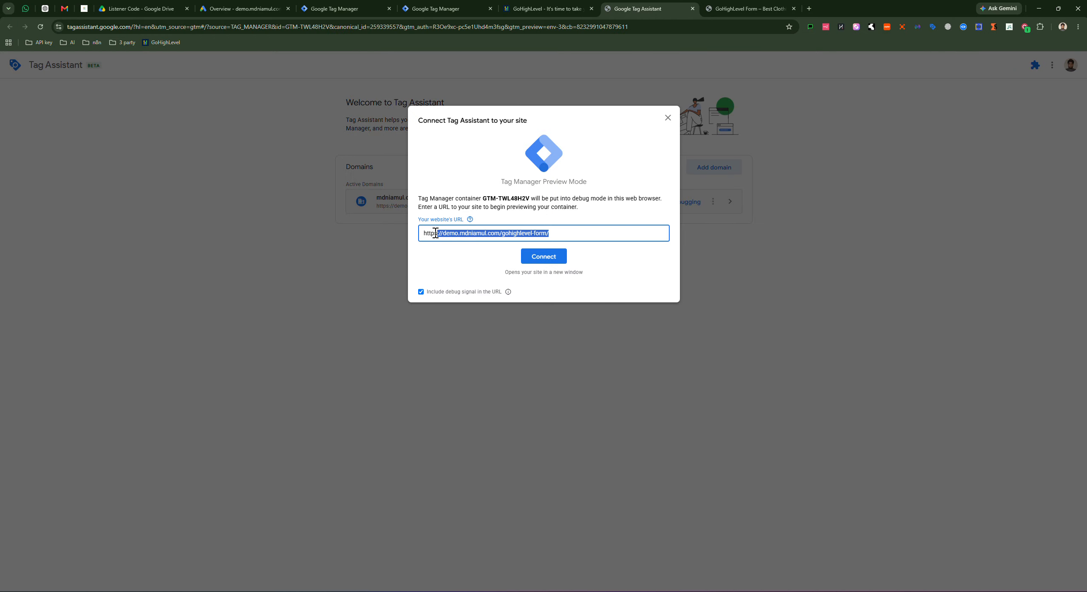
left_click(543, 257)
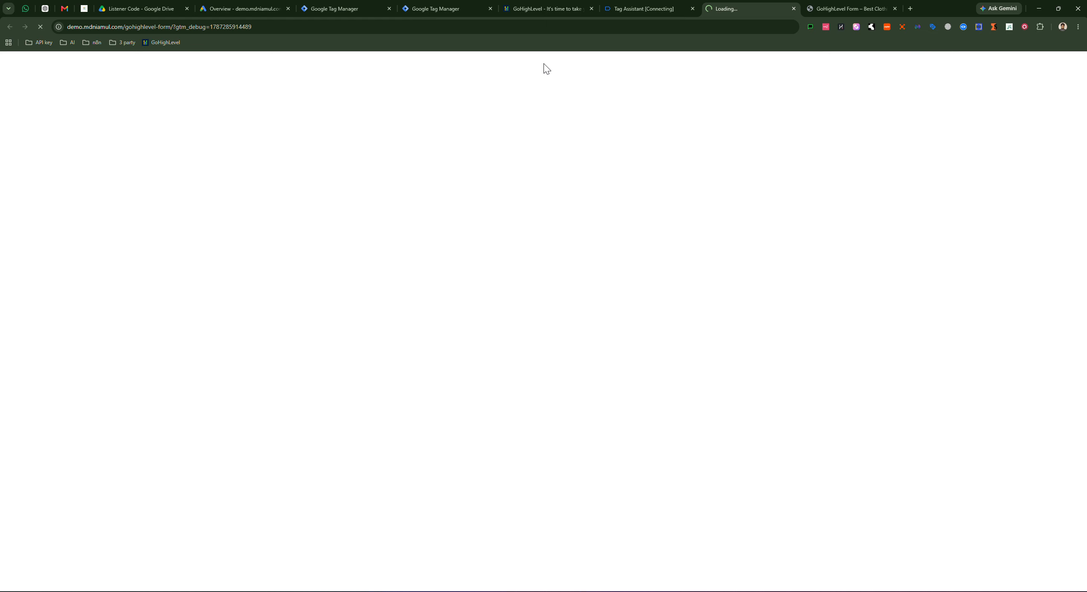
left_click(644, 12)
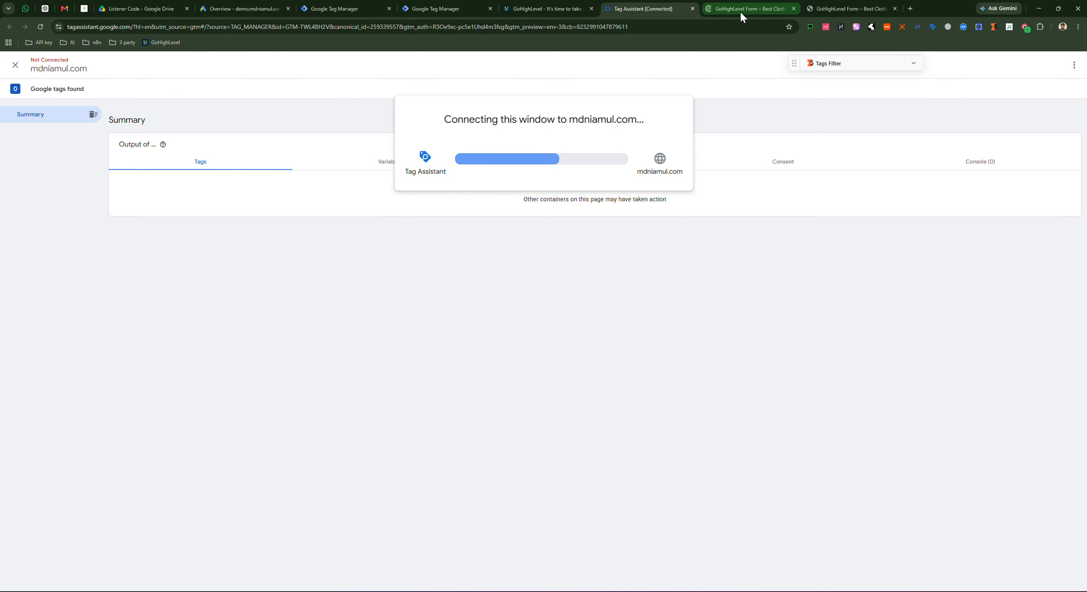
left_click(740, 10)
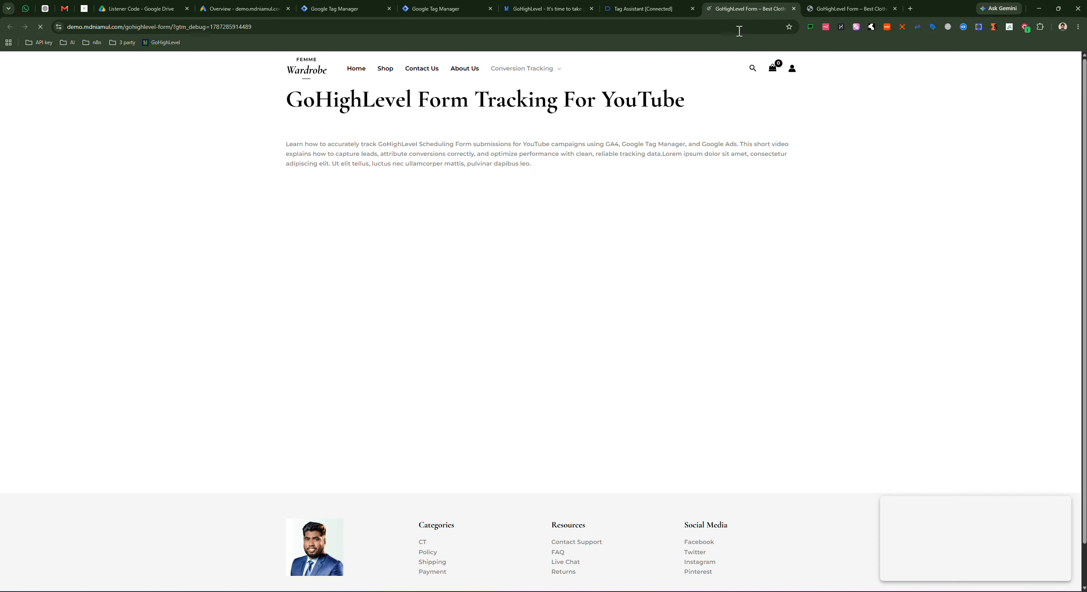
left_click(651, 12)
left_click(543, 213)
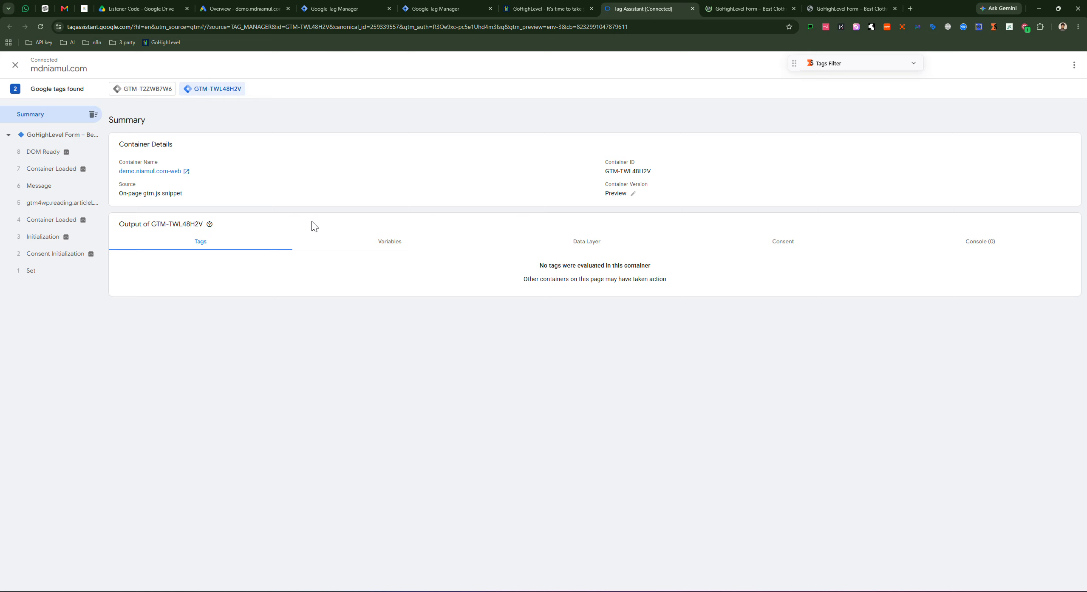
left_click(736, 12)
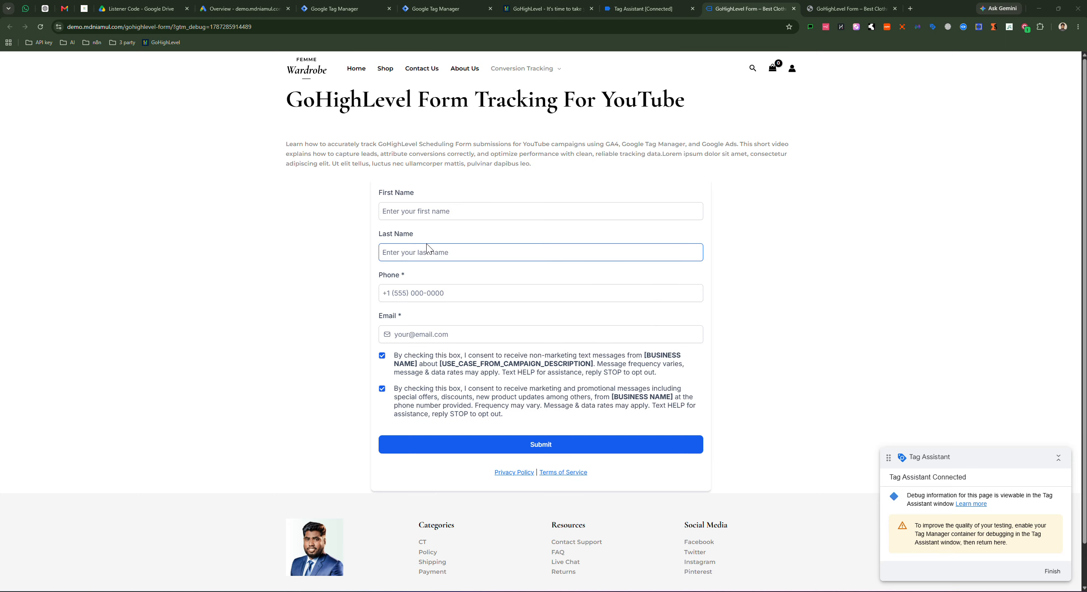
Step: Enter the test contact's first and last name and begin the phone number on the demo form
left_click(419, 211)
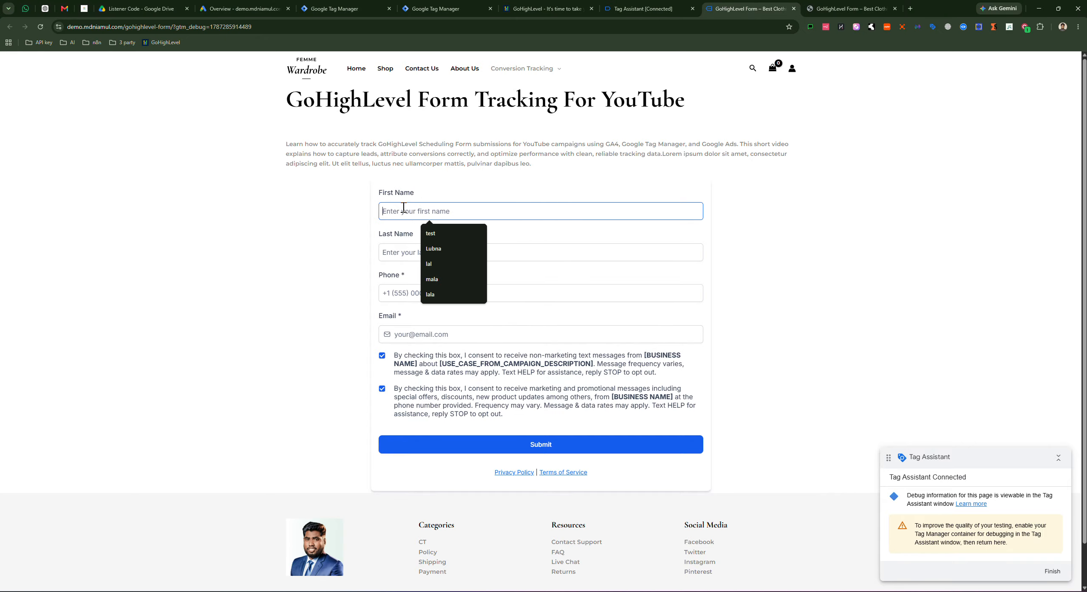
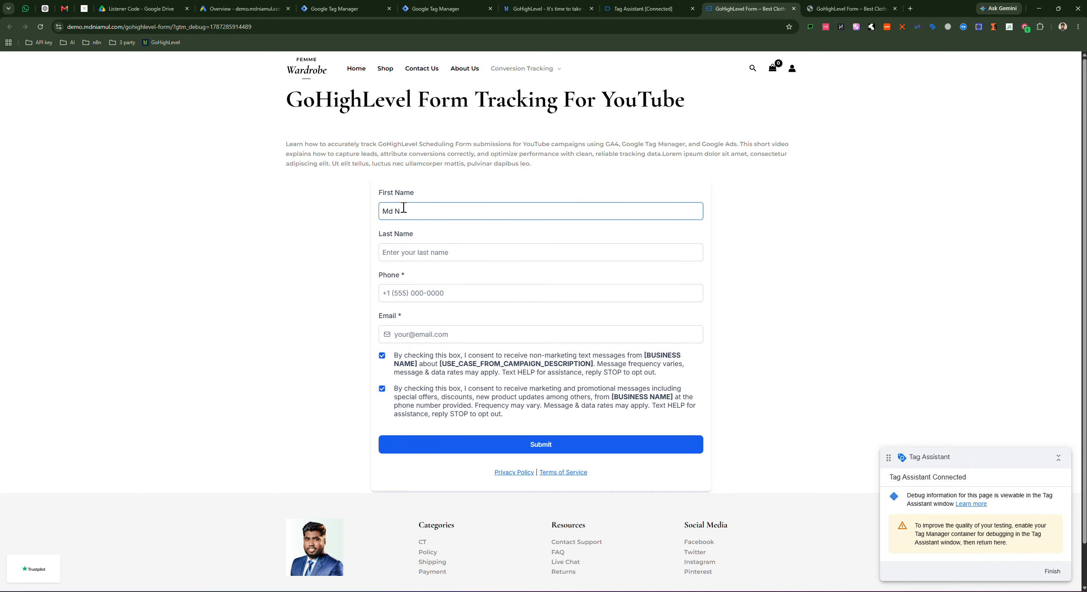
left_click(393, 249)
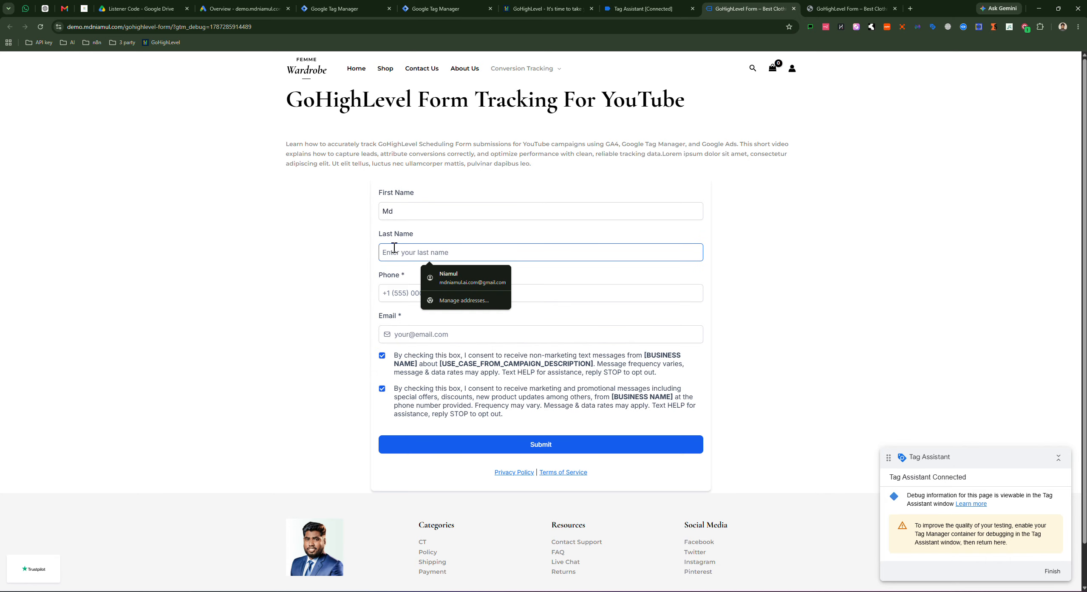
type("NIamul")
left_click(402, 293)
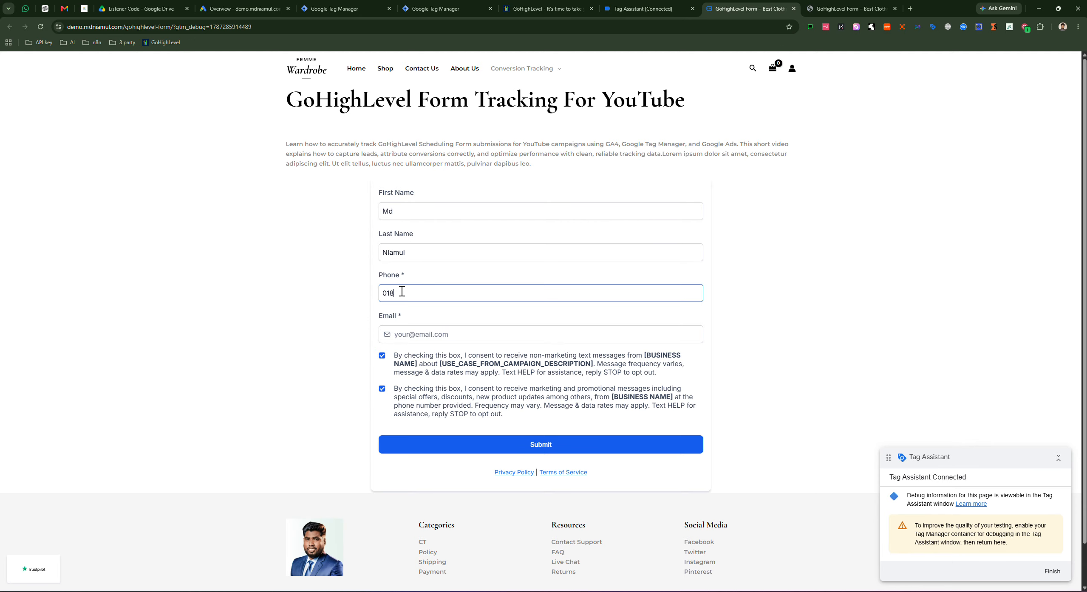
key("F11")
key("BackSpace")
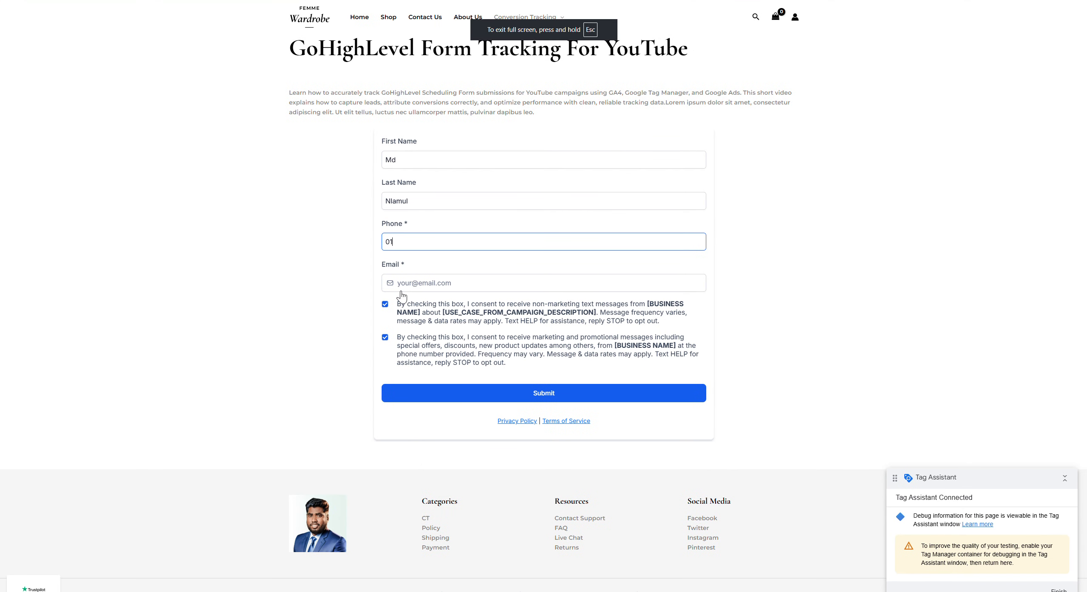
left_click(581, 36)
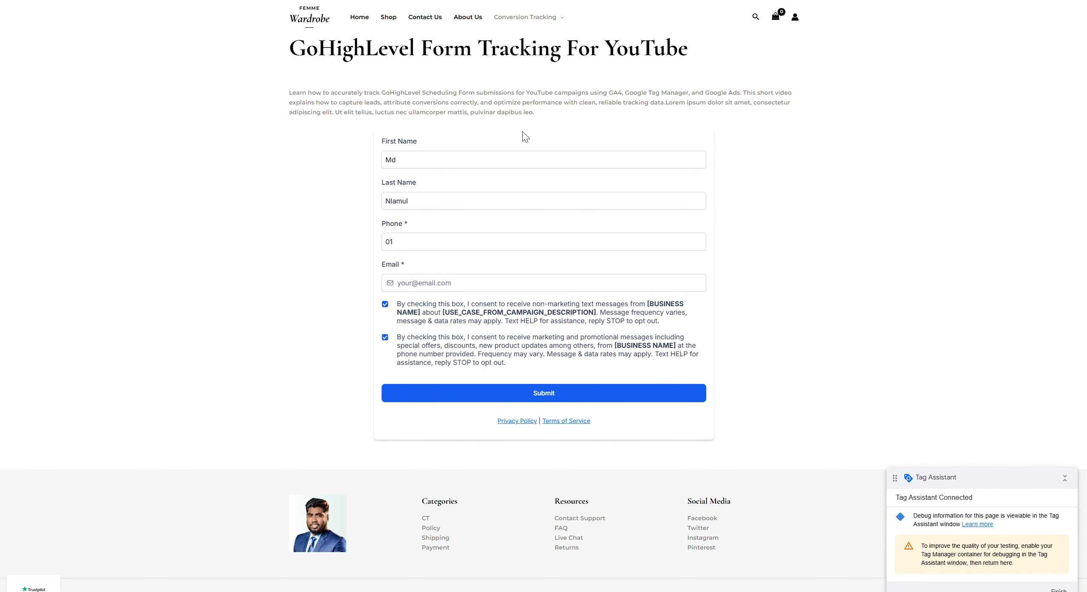
Step: Finish the contact's phone number, autofill the contact's e-mail, and submit the test form
left_click(422, 249)
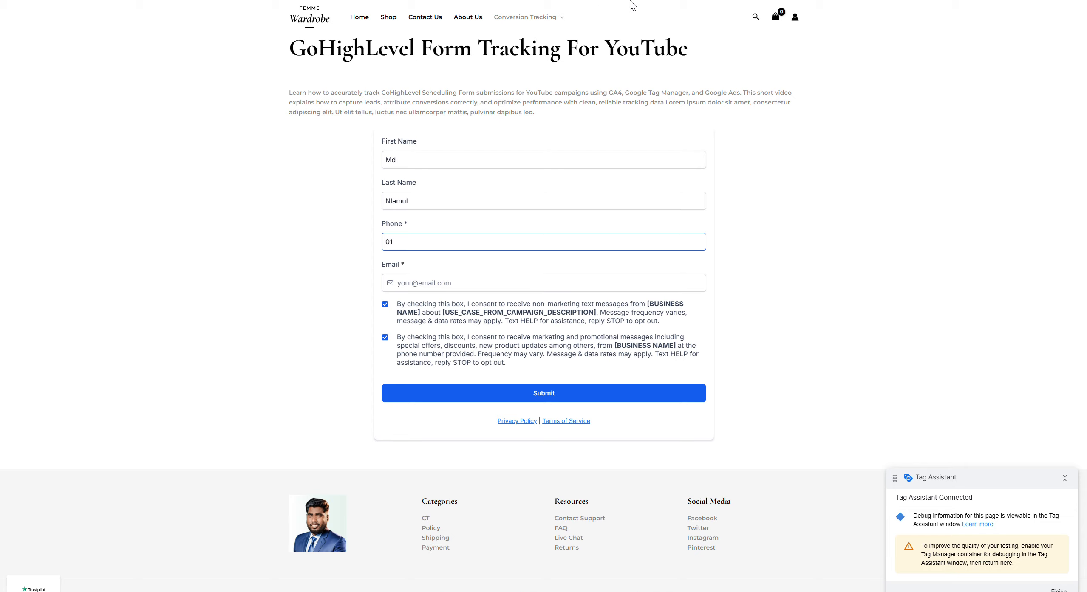
left_click(543, 29)
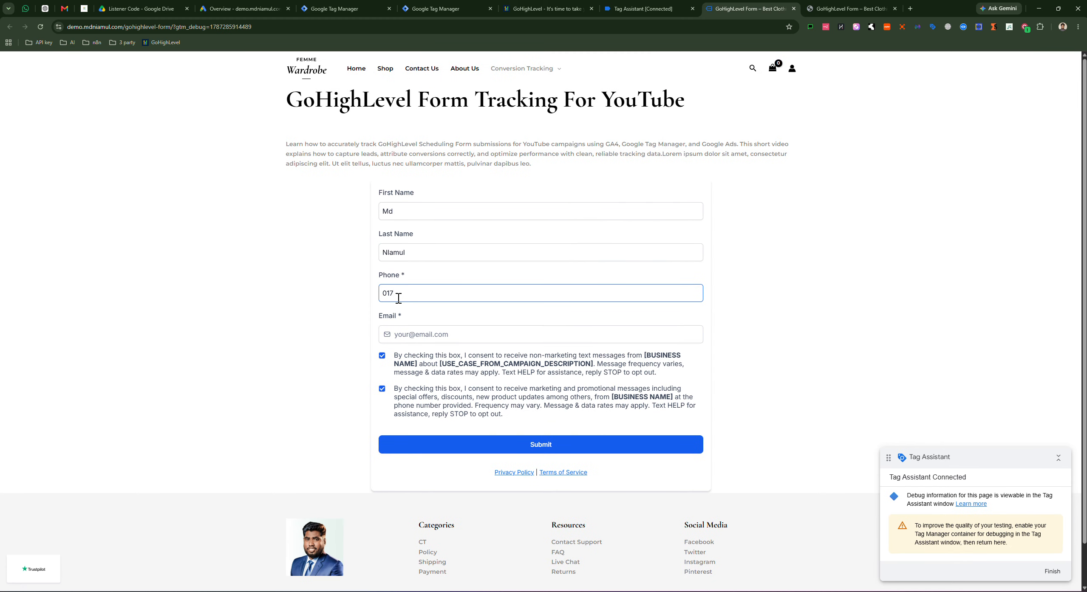
left_click(427, 335)
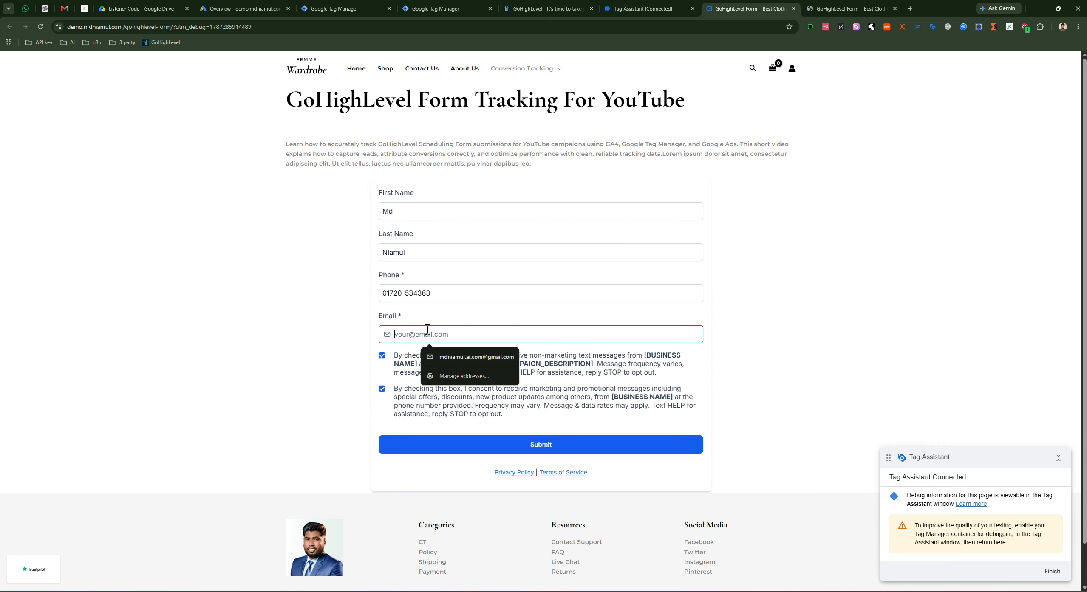
left_click(455, 354)
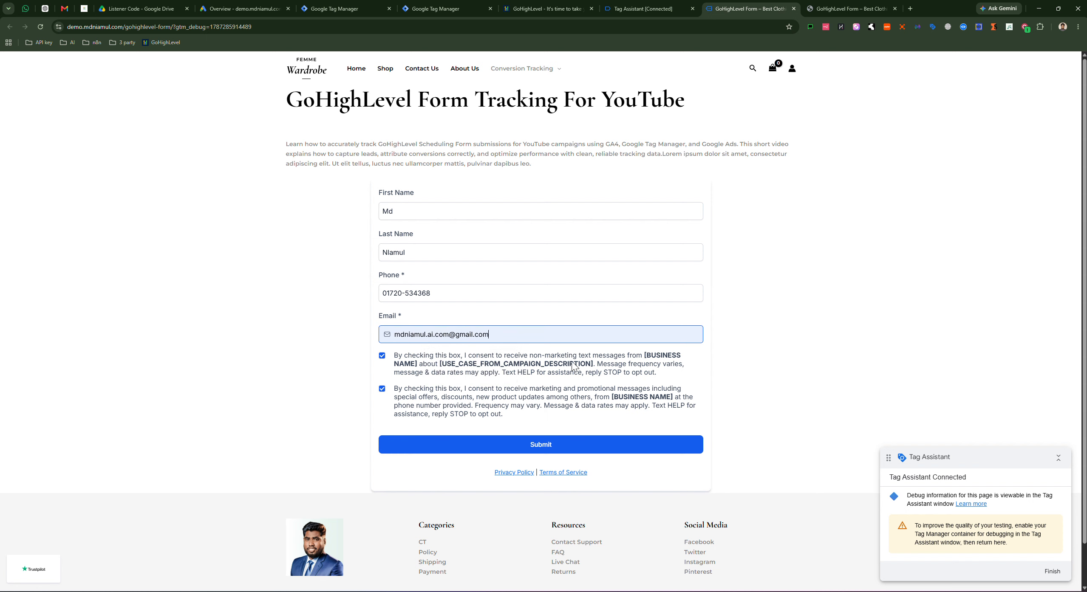
left_click(544, 446)
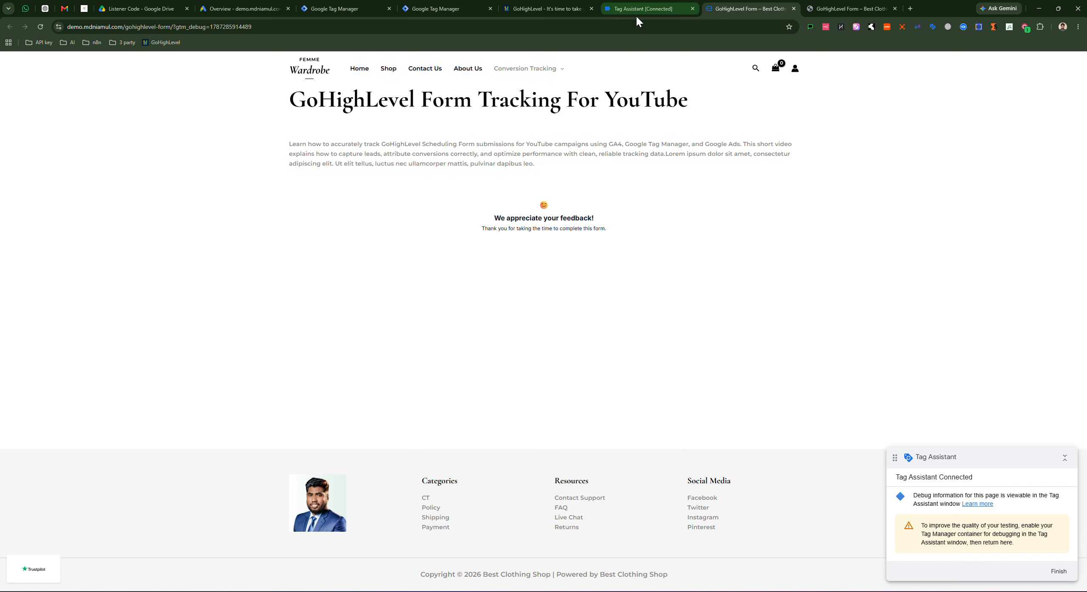
Step: Inspect the Scroll Depth and traffic_source_ready events in Tag Assistant, then return to the form builder
left_click(636, 15)
left_click(56, 151)
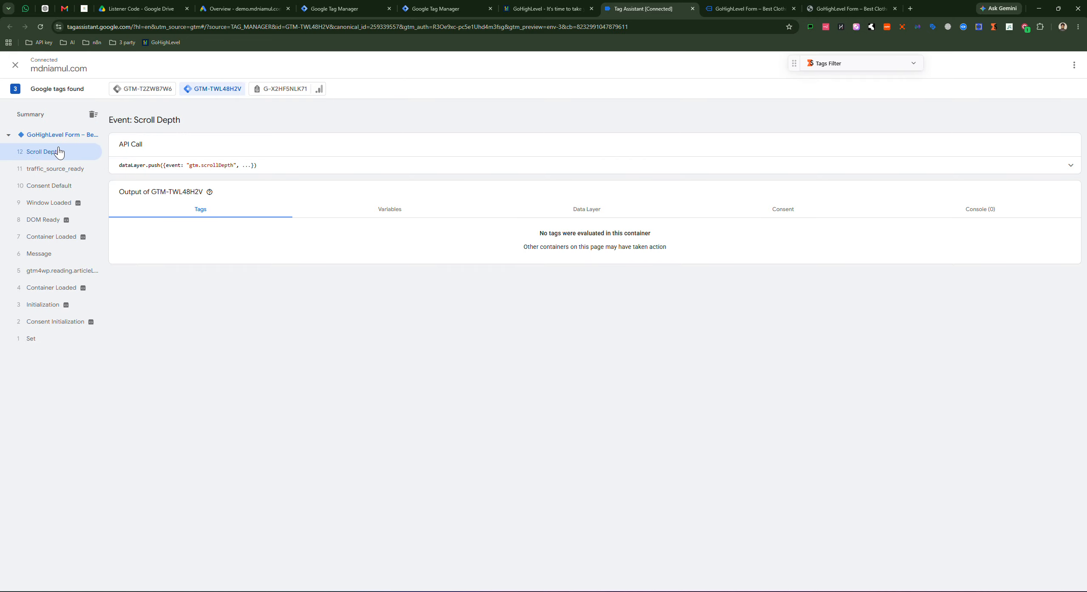
left_click(55, 171)
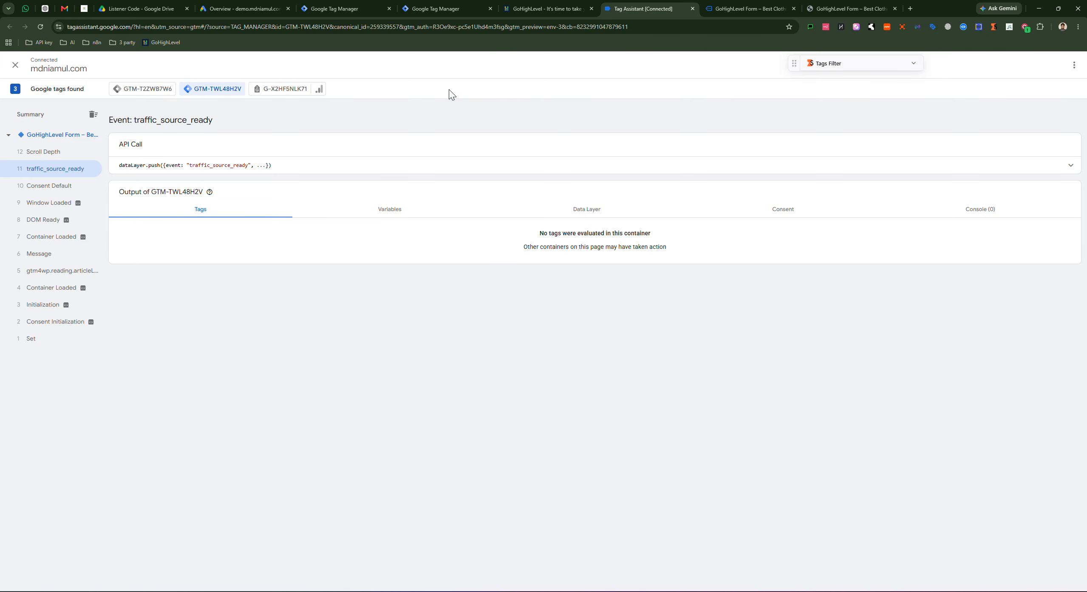
left_click(82, 8)
left_click(20, 66)
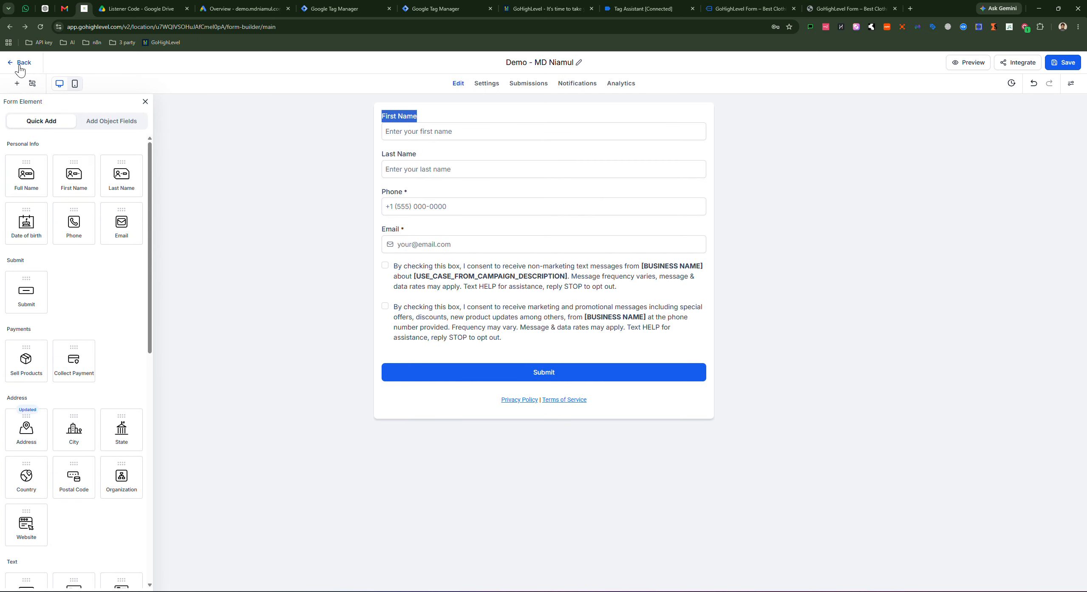
Step: Leave the form builder to view GoHighLevel's 7-contact list, then switch to the Listener Code Drive folder
left_click(20, 64)
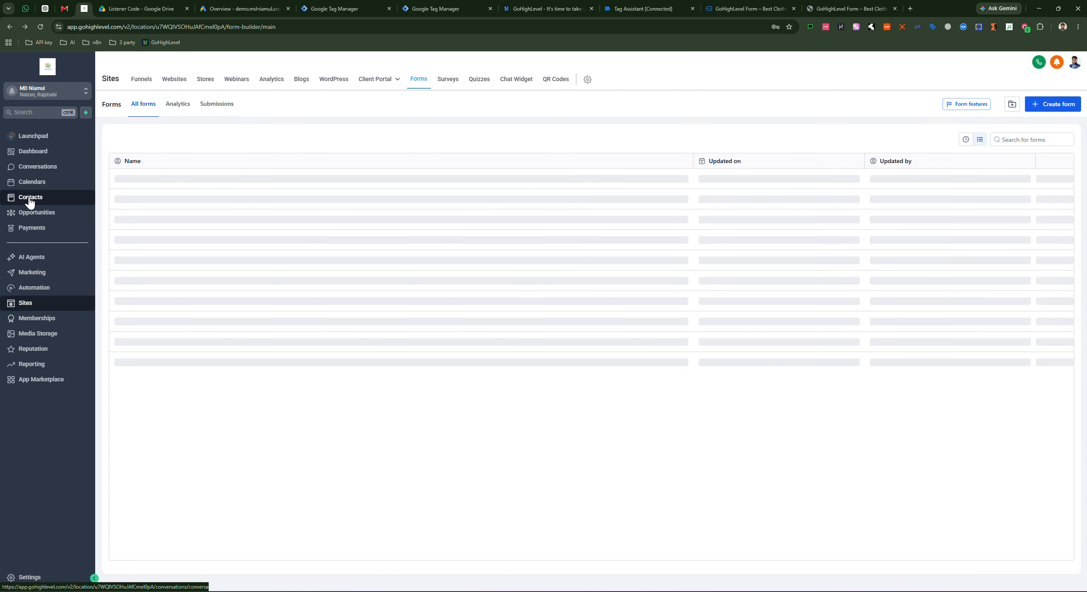
left_click(30, 199)
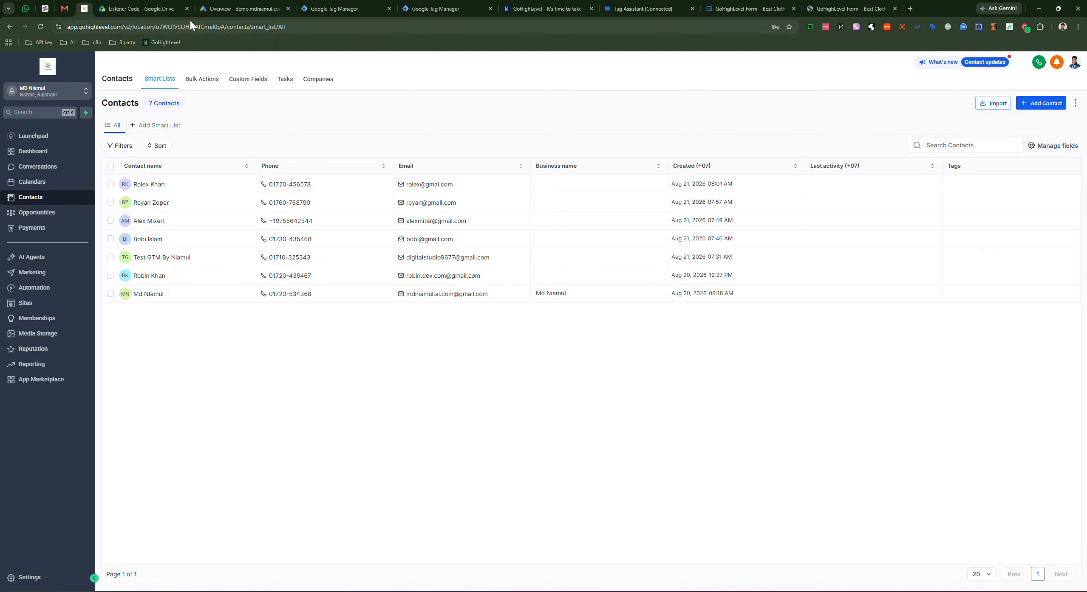
left_click(143, 9)
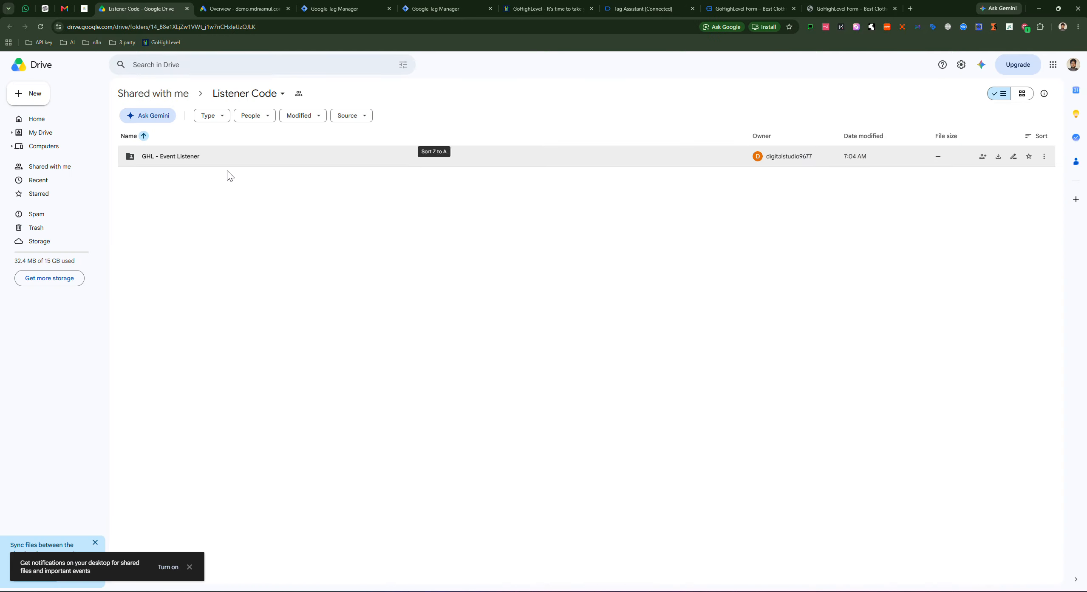
Step: In the GHL - Event Listener folder, review the GTM setup guide PDF, then open GHL-Tracking-Script
double_click(262, 161)
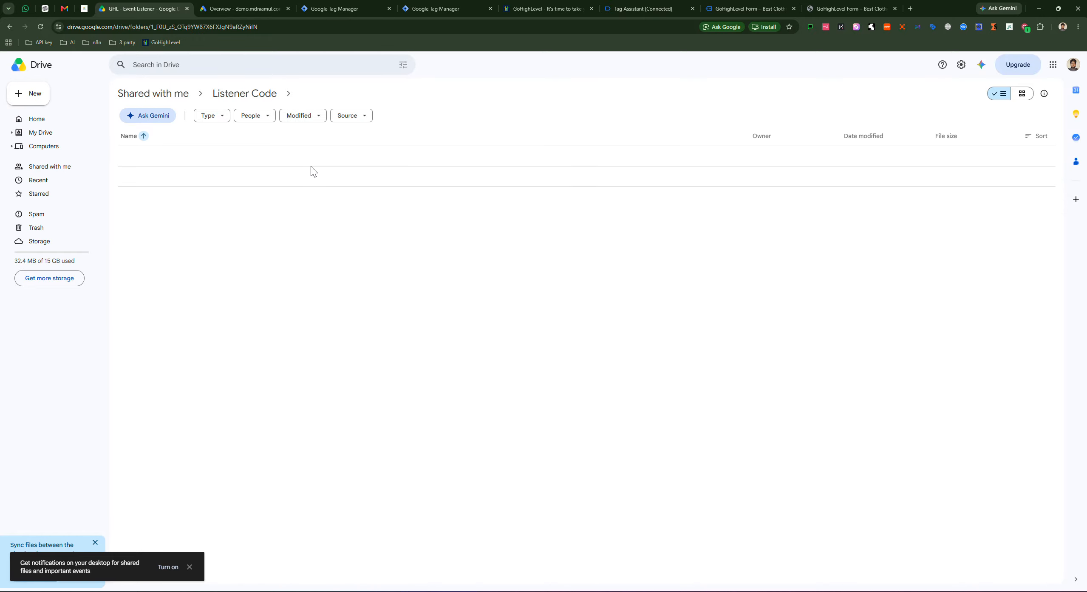
double_click(360, 183)
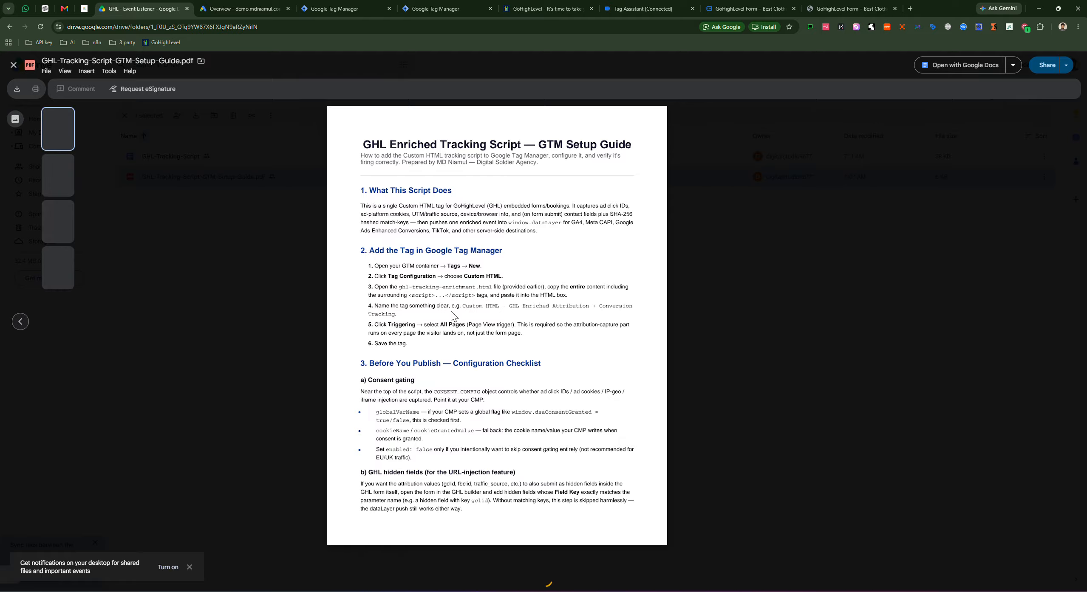
scroll(542, 271, "down", 5)
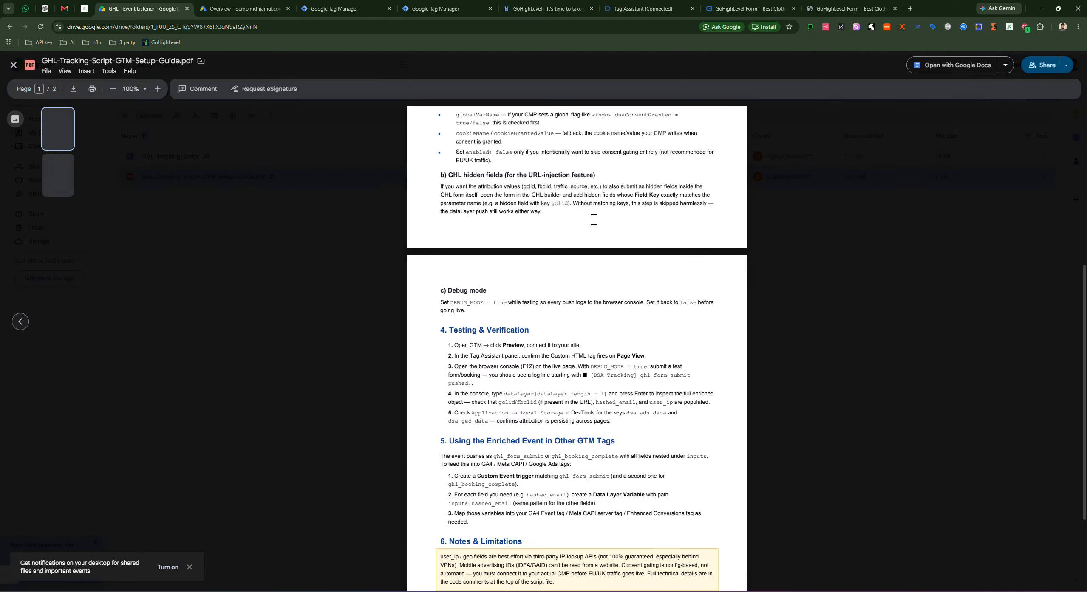
scroll(573, 220, "up", 5)
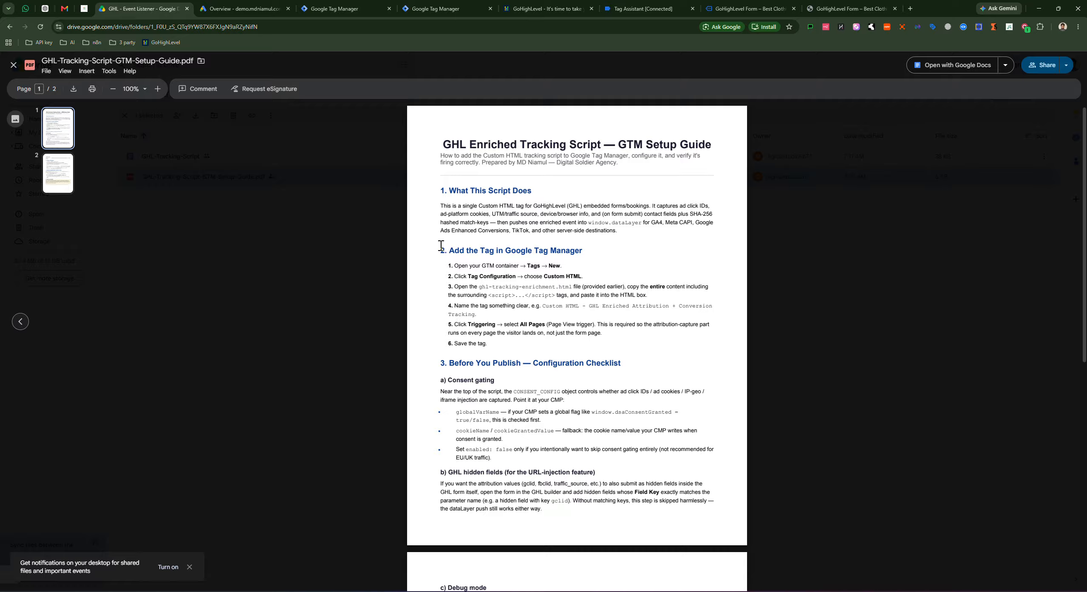
left_click_drag(441, 245, 611, 371)
left_click(598, 300)
left_click(13, 65)
double_click(193, 156)
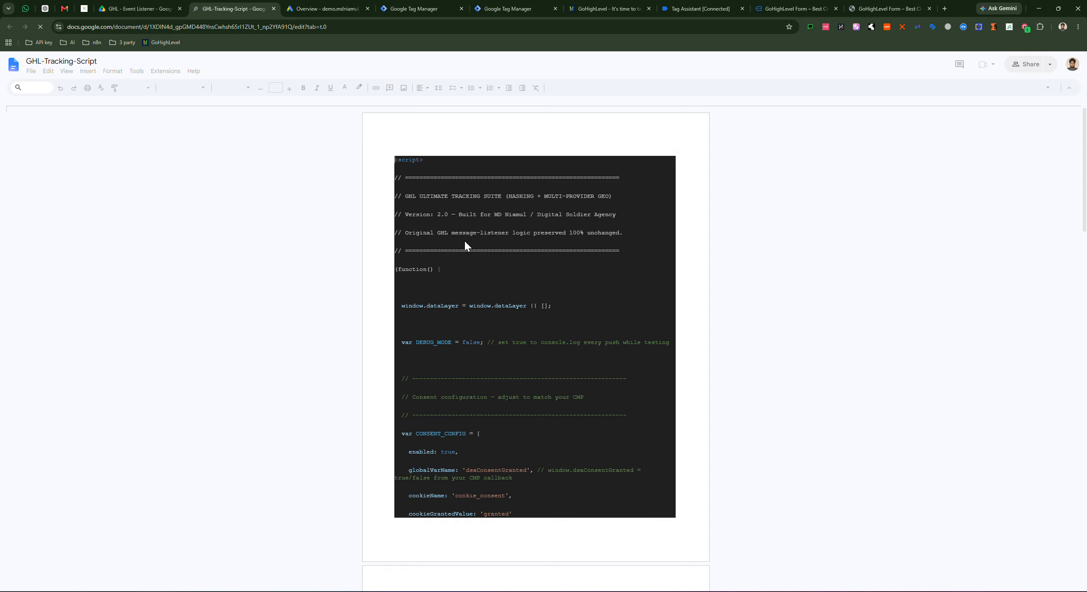
Step: Select the entire tracking script in the doc with Ctrl+A and return to Tag Manager
scroll(465, 240, "down", 10)
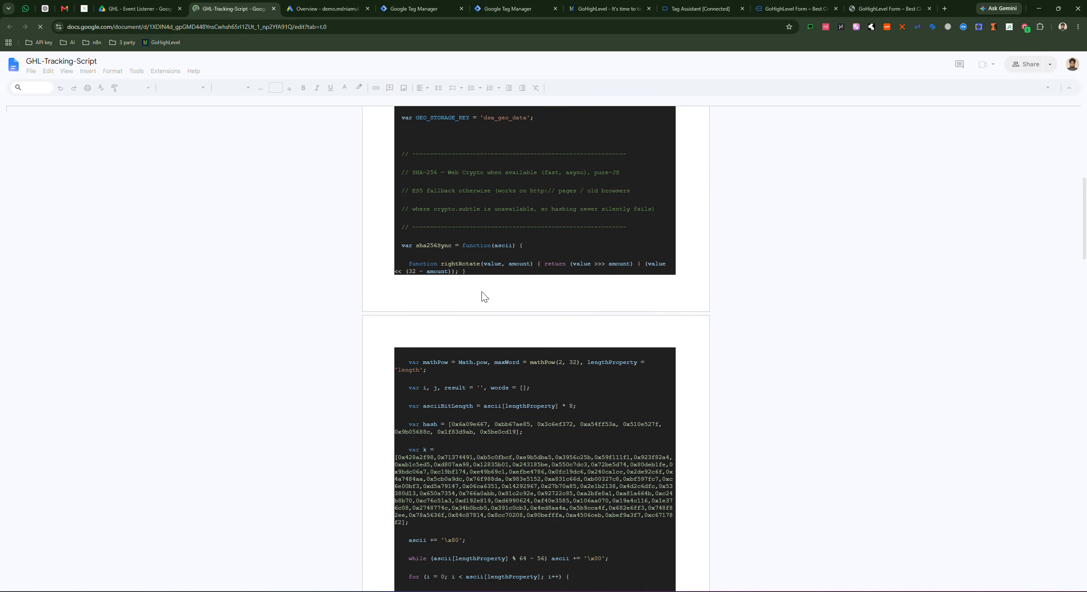
scroll(485, 296, "down", 10)
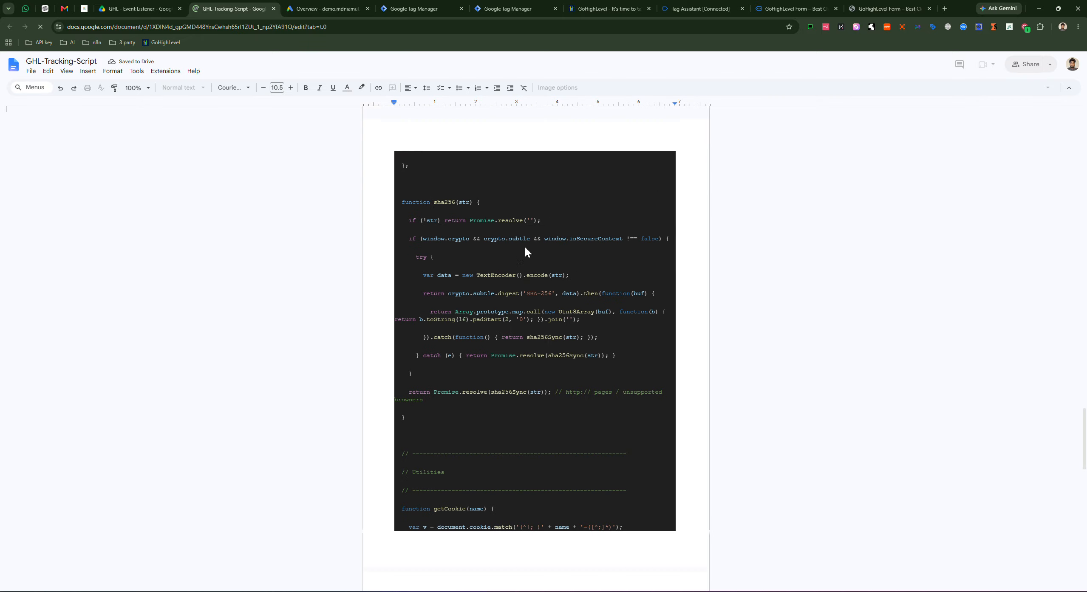
key("ctrl+a")
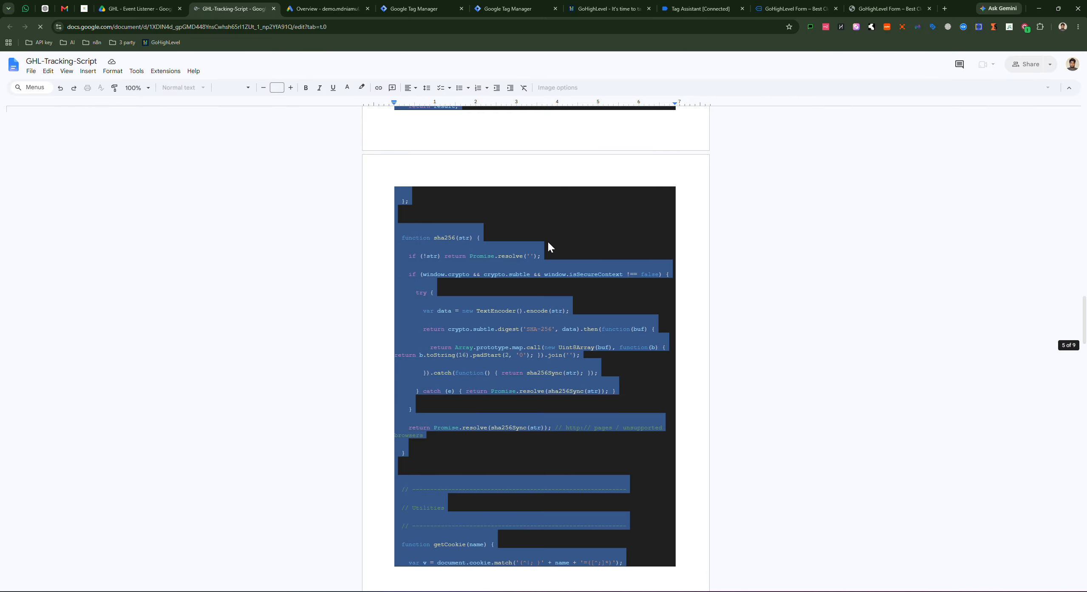
left_click(482, 8)
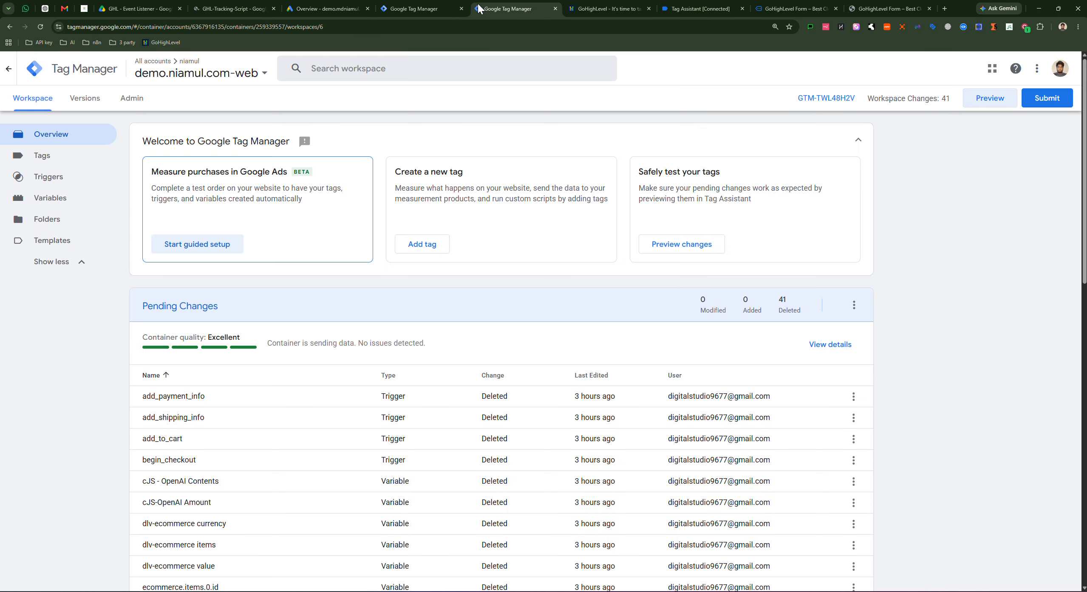
Step: Create a new Custom HTML tag and paste the 549-line GHL tracking script into it
left_click(57, 158)
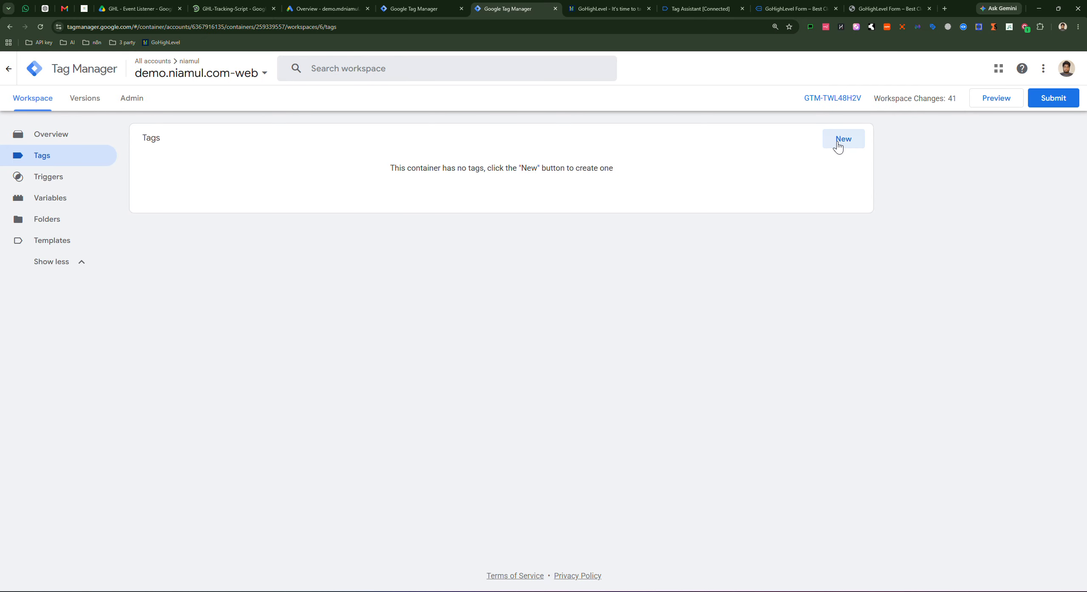
left_click(843, 143)
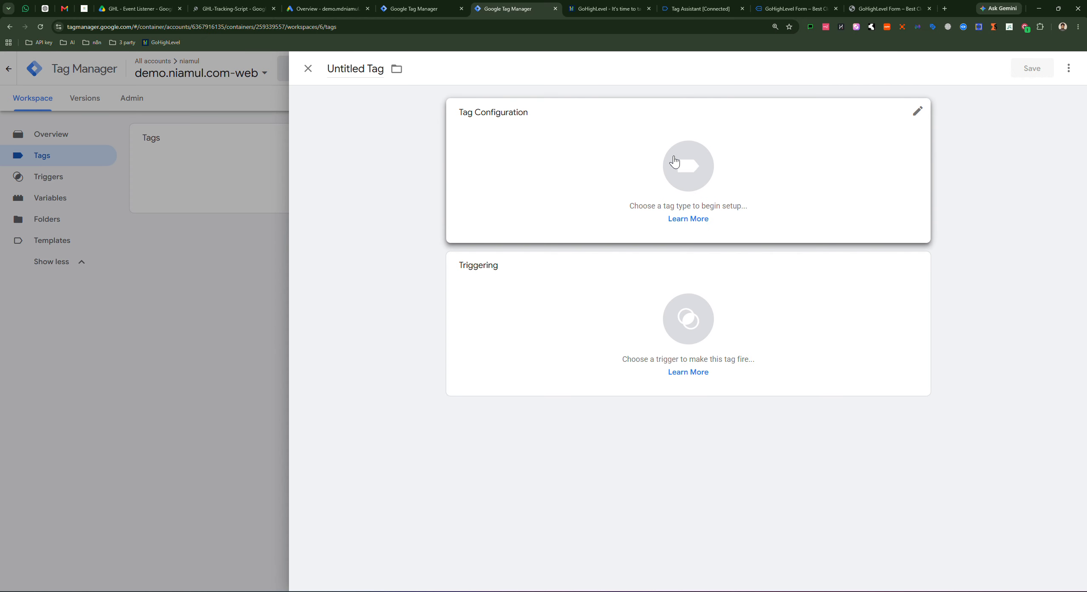
left_click(719, 158)
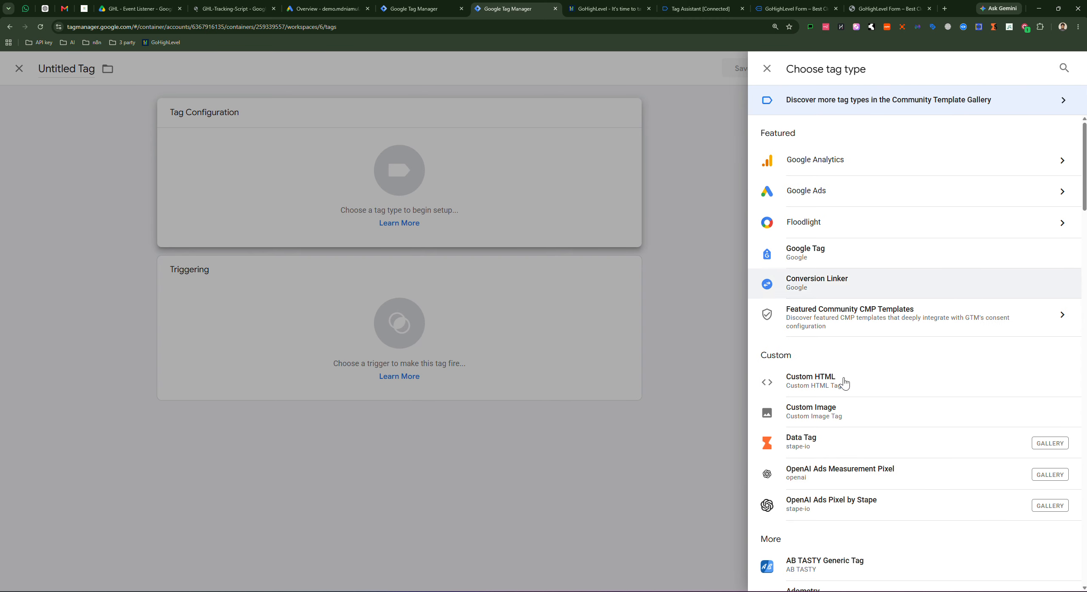
left_click(835, 385)
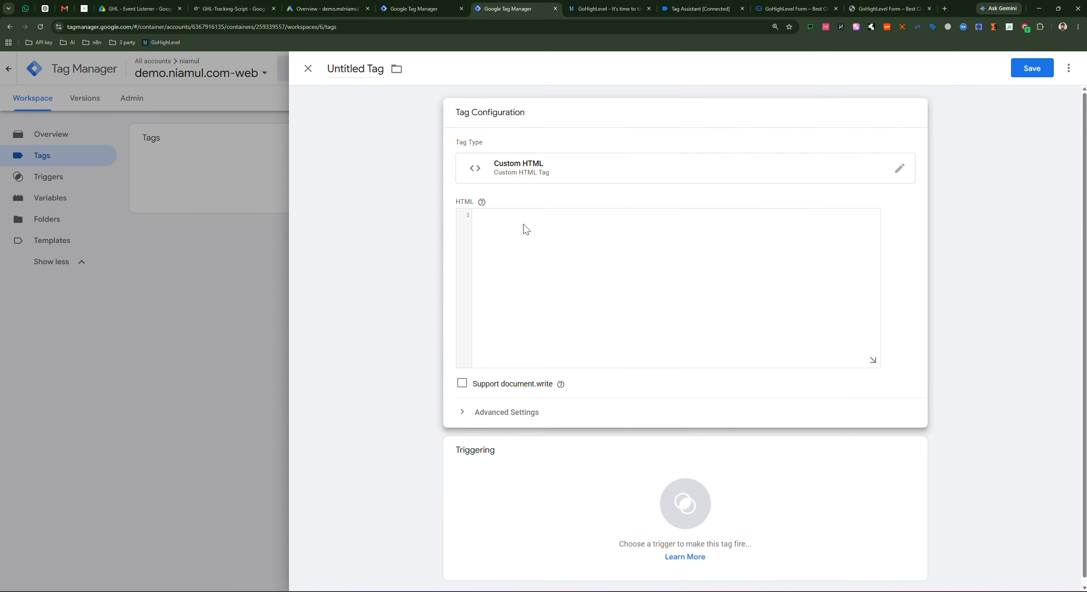
right_click(564, 248)
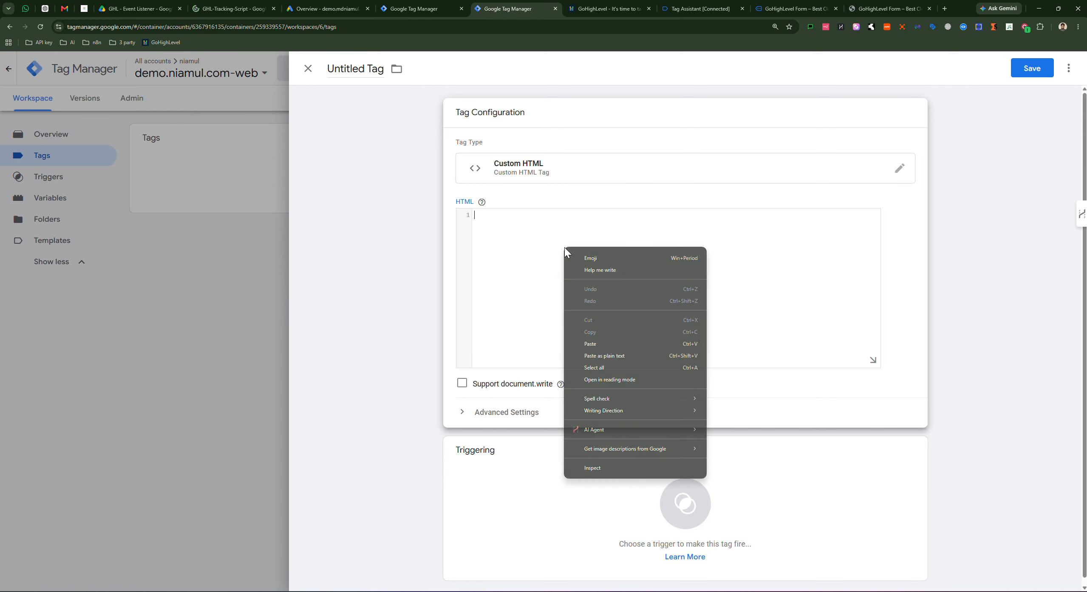
left_click(596, 344)
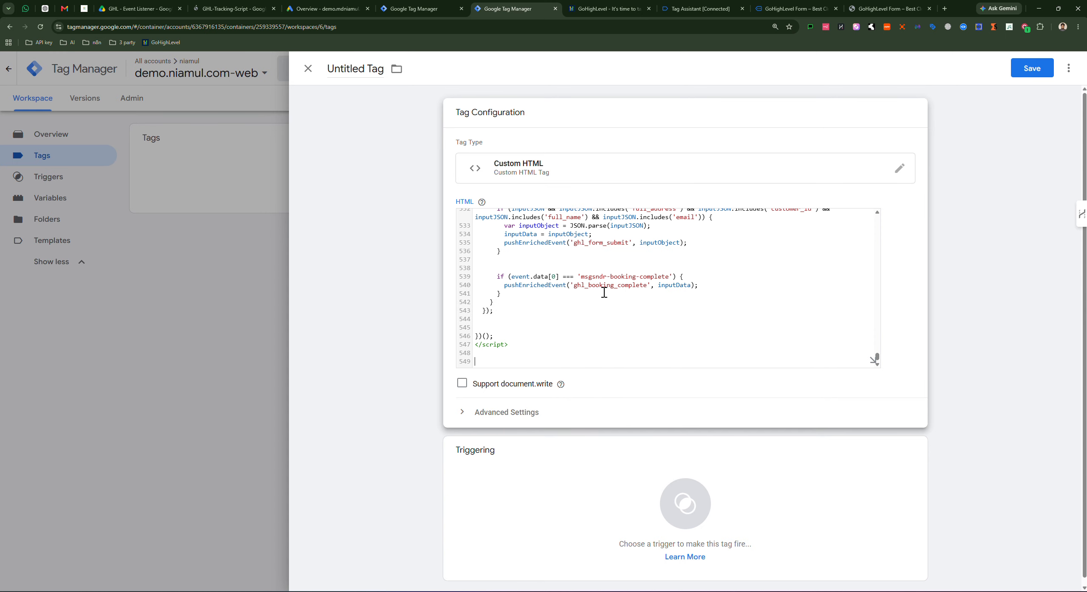
left_click(873, 361)
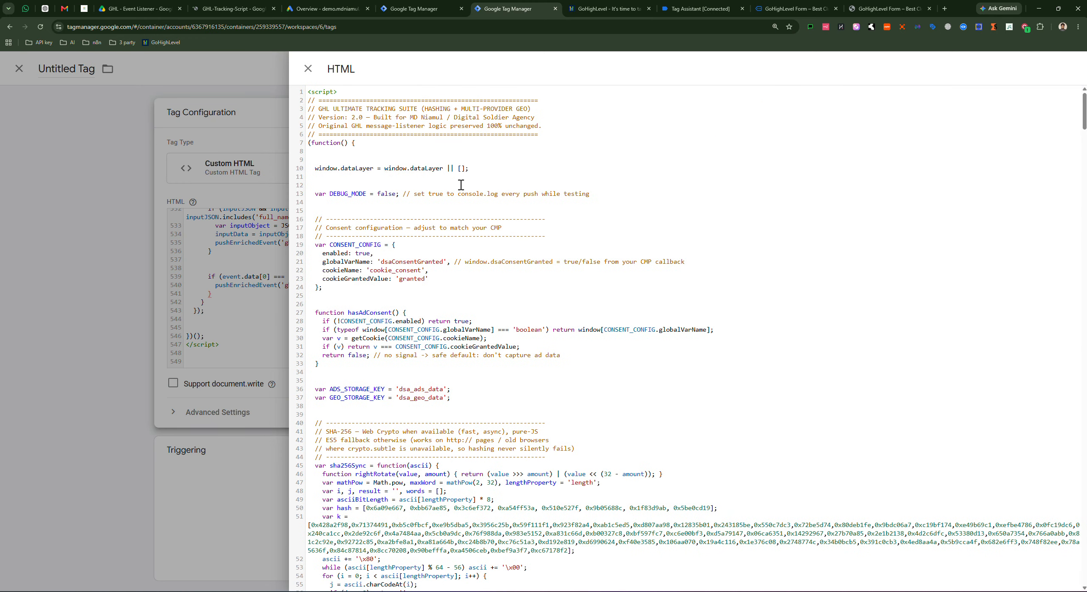
Step: Review the script's marketing-cookie, UTM and user geolocation code blocks in the expanded editor
scroll(474, 190, "down", 2)
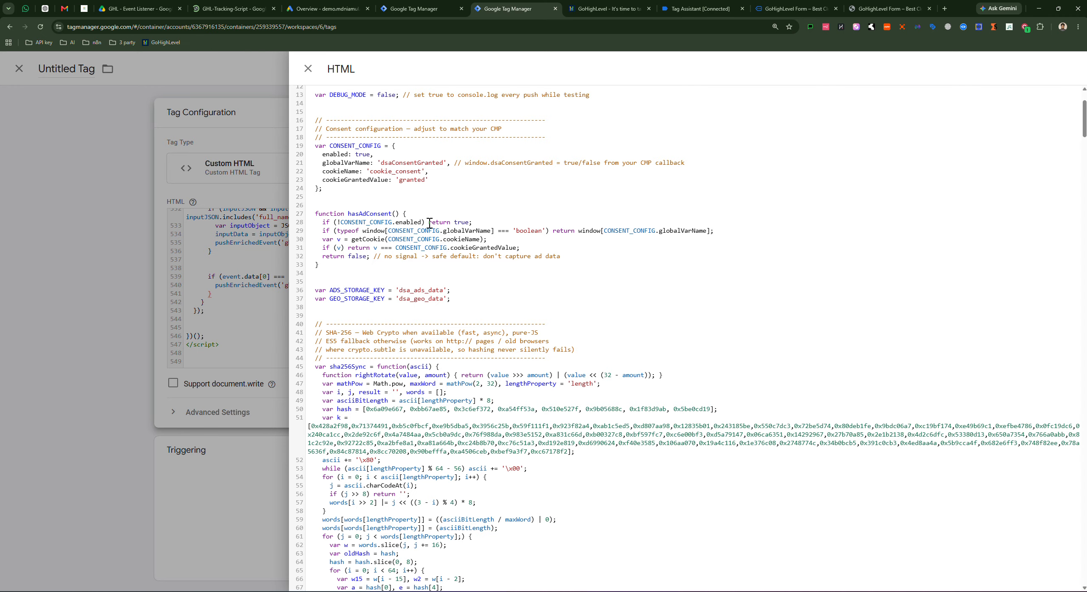
scroll(404, 298, "down", 4)
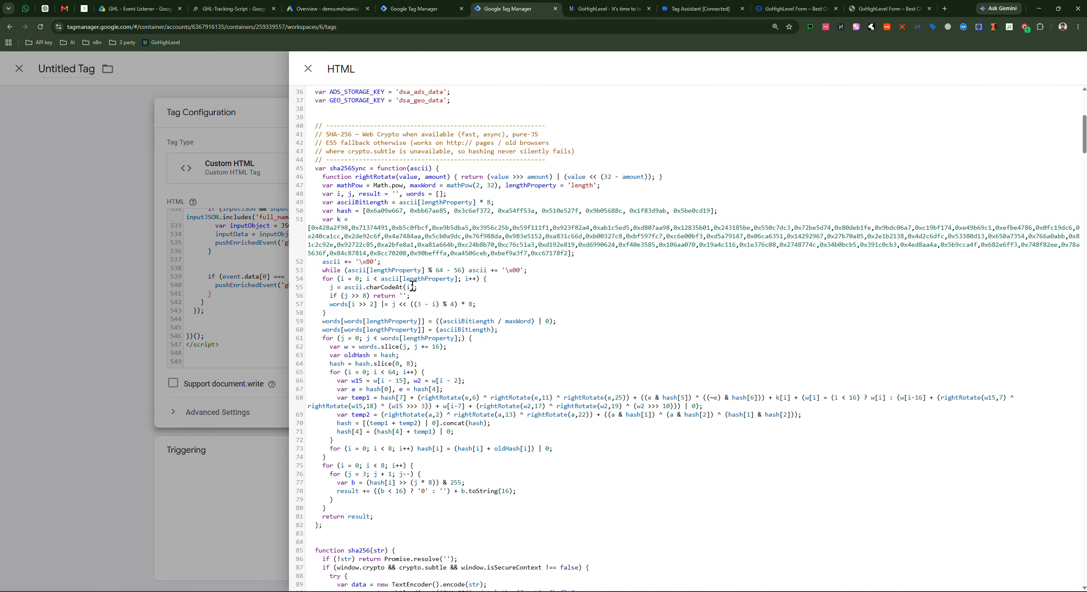
scroll(412, 287, "down", 18)
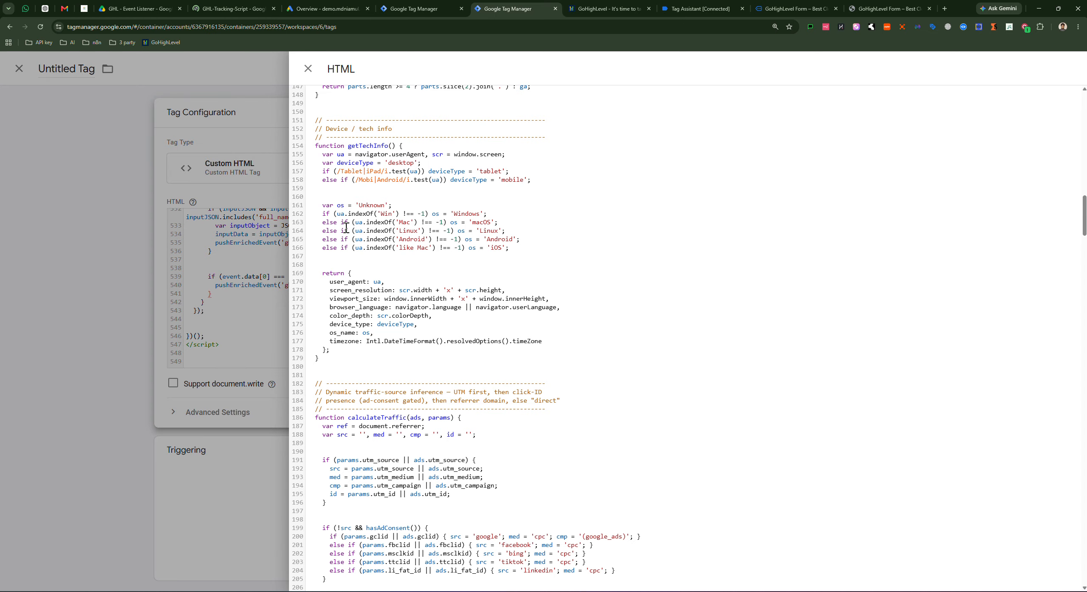
scroll(441, 263, "down", 12)
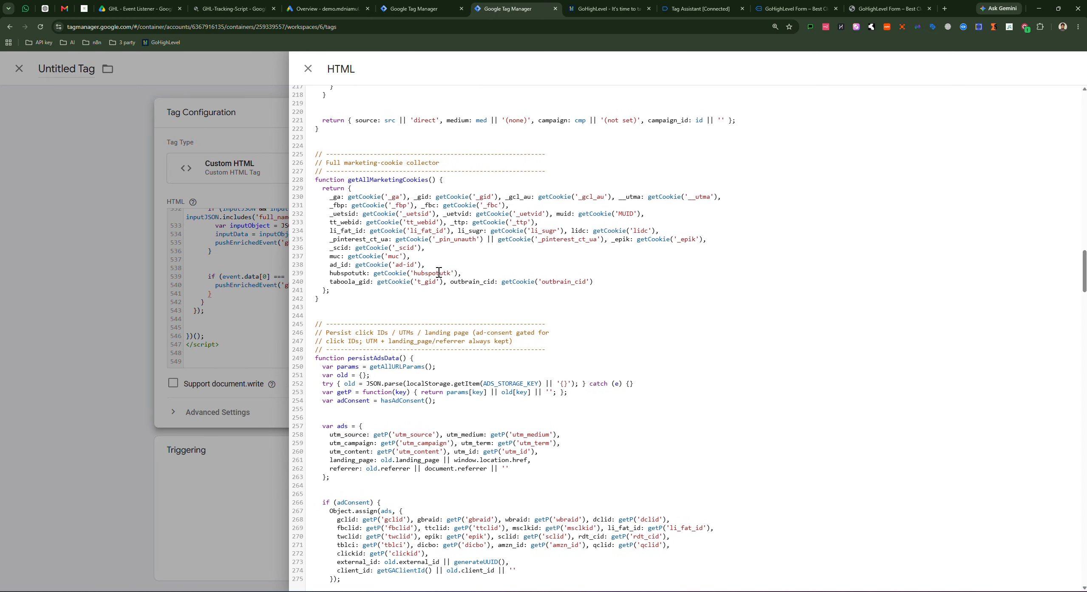
left_click_drag(327, 193, 570, 285)
scroll(620, 303, "down", 4)
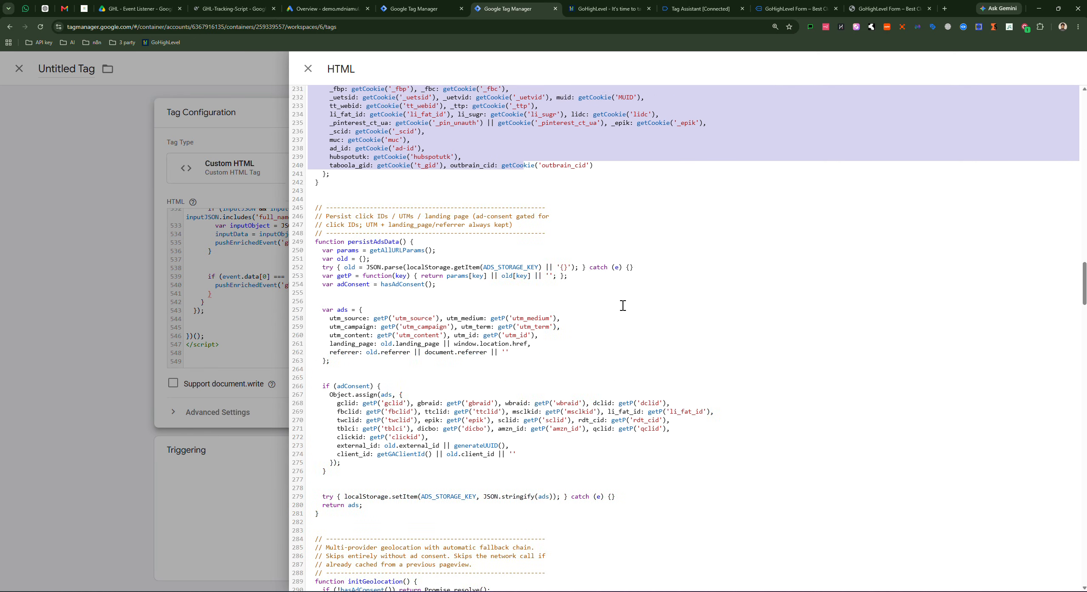
left_click(487, 355)
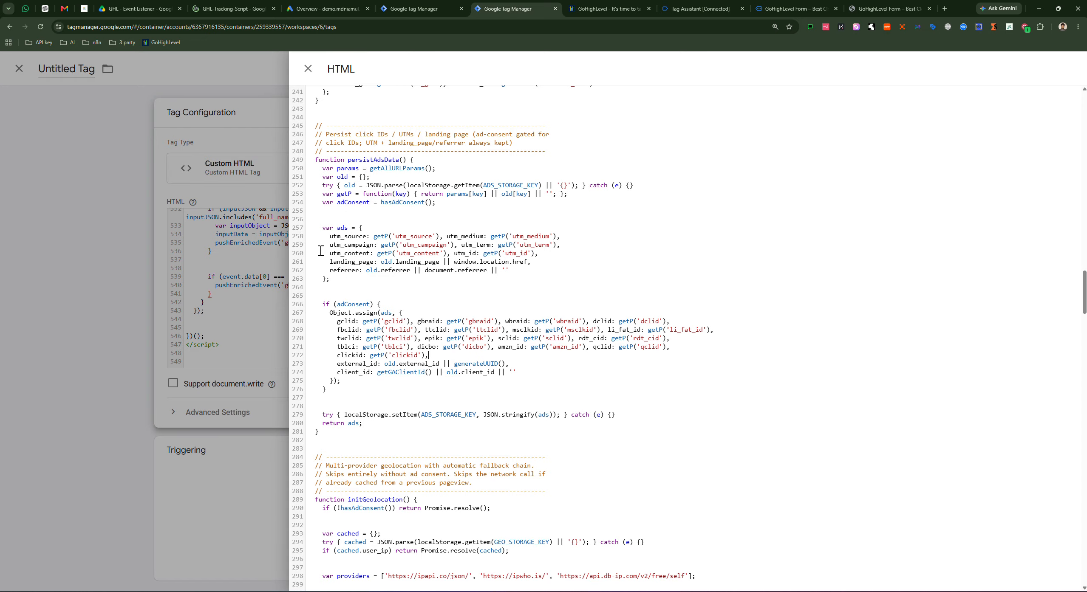
left_click_drag(319, 228, 513, 270)
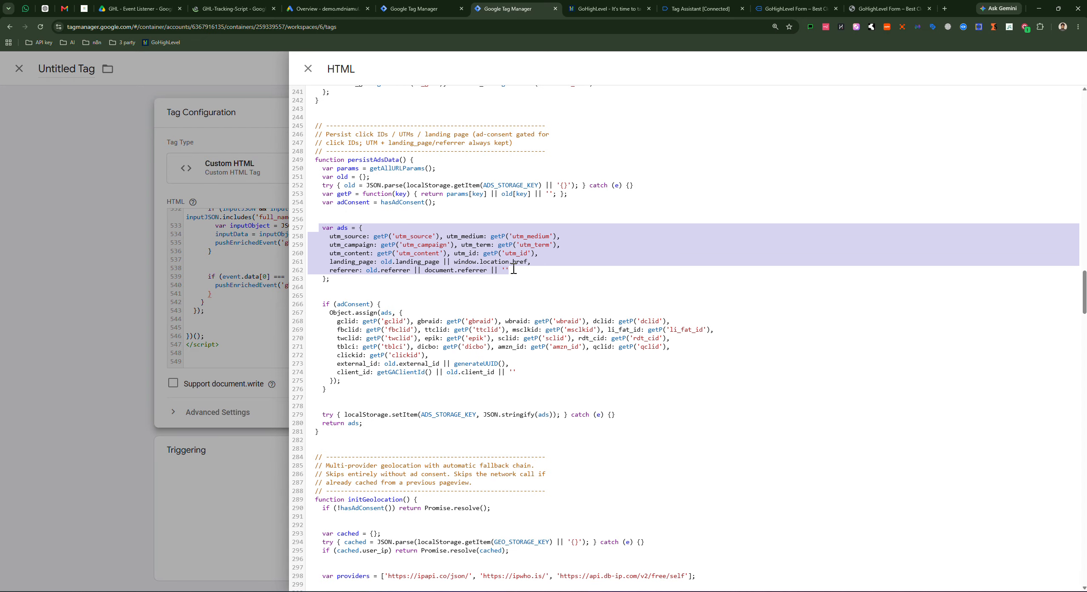
left_click(348, 347)
left_click_drag(333, 317, 494, 381)
scroll(684, 388, "down", 7)
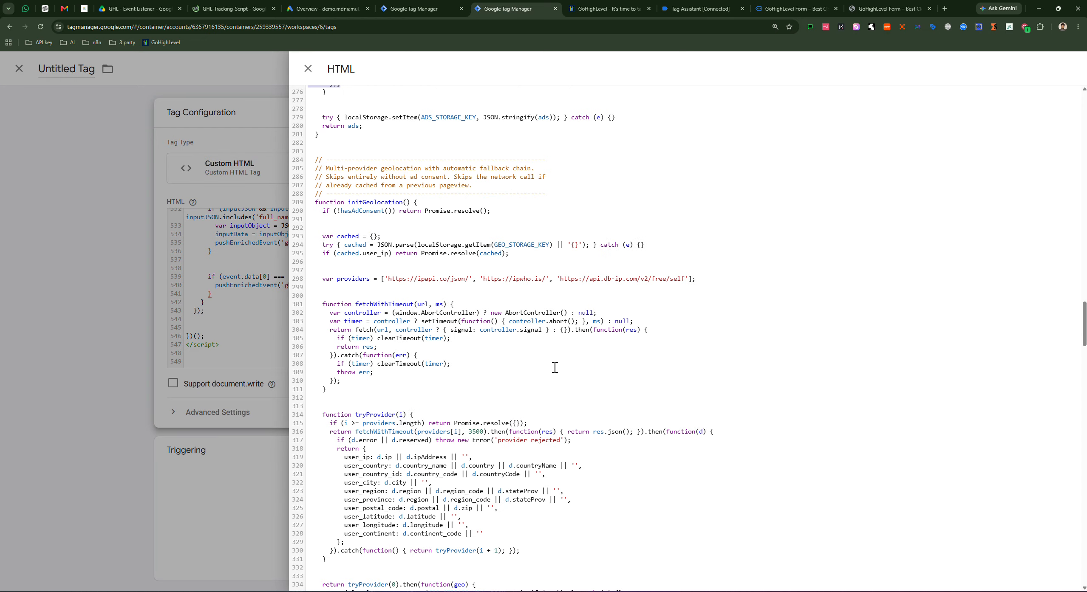
left_click_drag(343, 459, 548, 529)
left_click(717, 332)
Step: Review the contact fields, their hashing, traffic source, event id and conversion time blocks
scroll(622, 288, "down", 7)
scroll(584, 286, "down", 7)
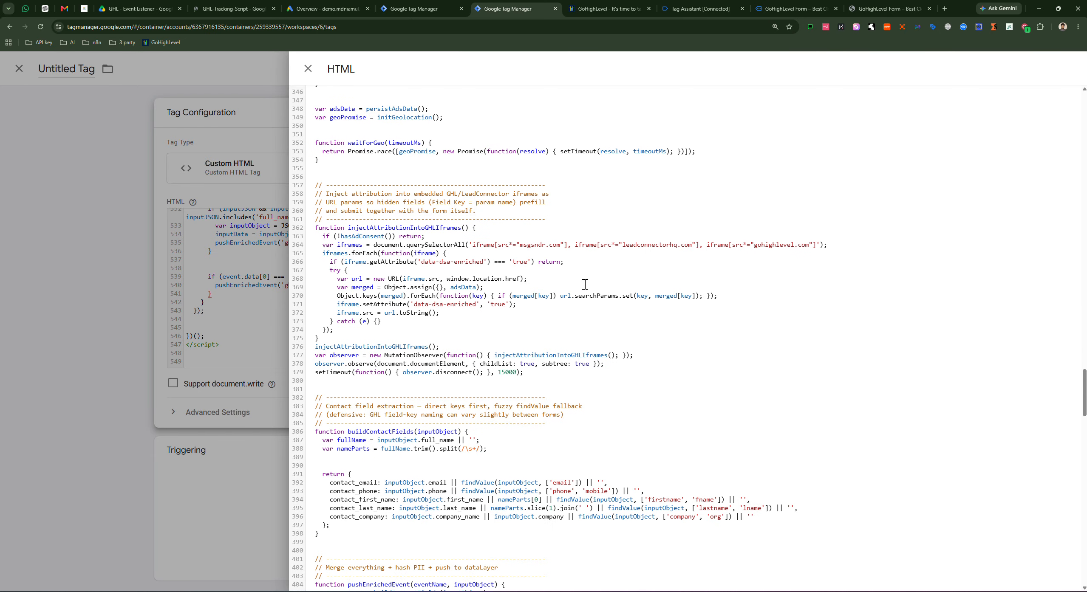
scroll(530, 281, "down", 2)
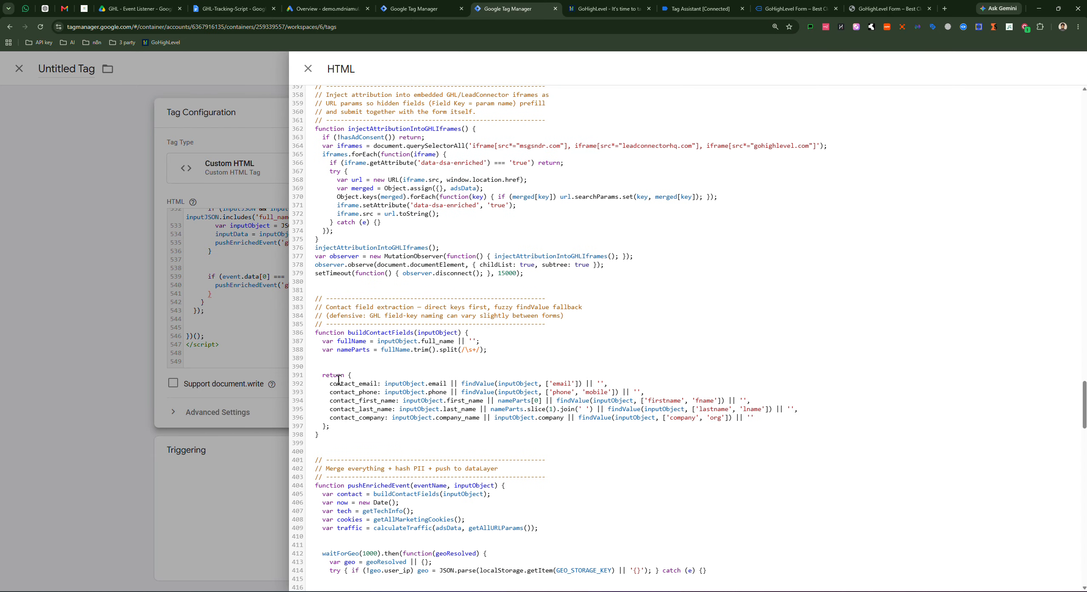
left_click_drag(328, 384, 616, 423)
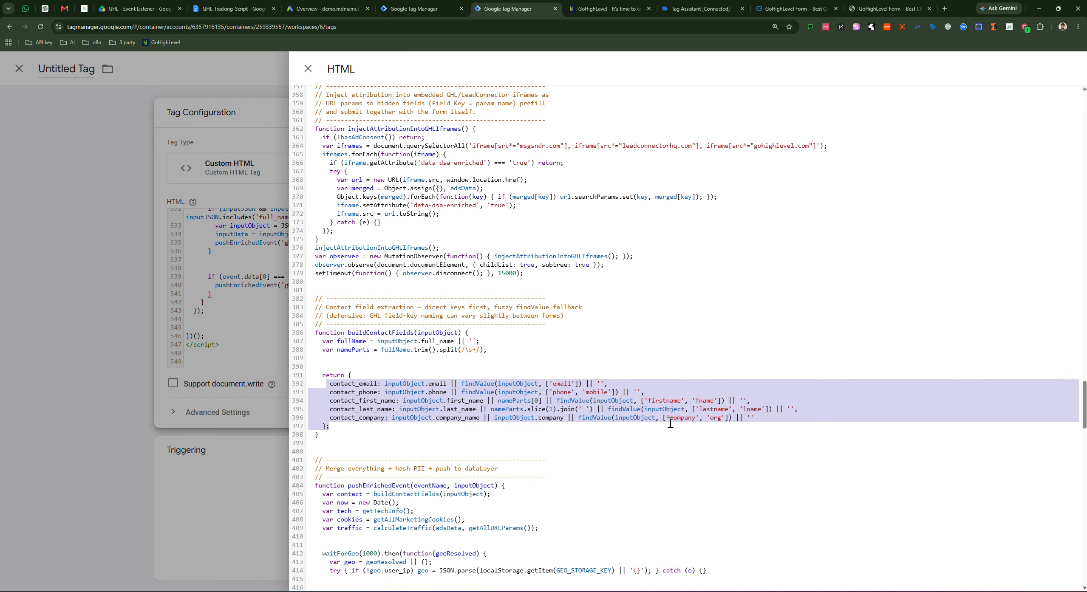
left_click(383, 437)
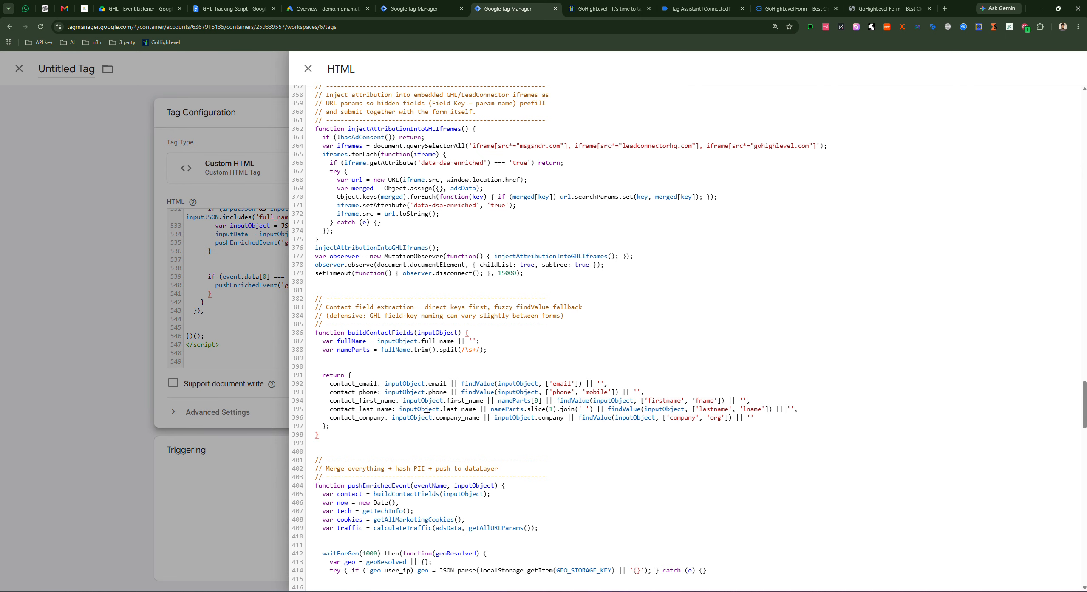
scroll(497, 367, "down", 7)
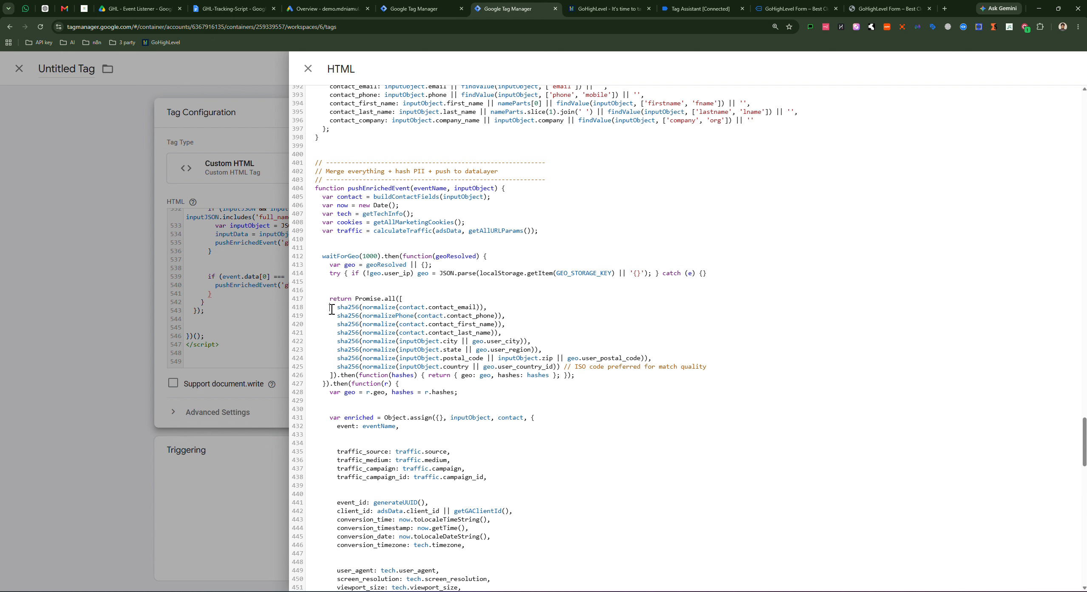
left_click_drag(331, 309, 579, 381)
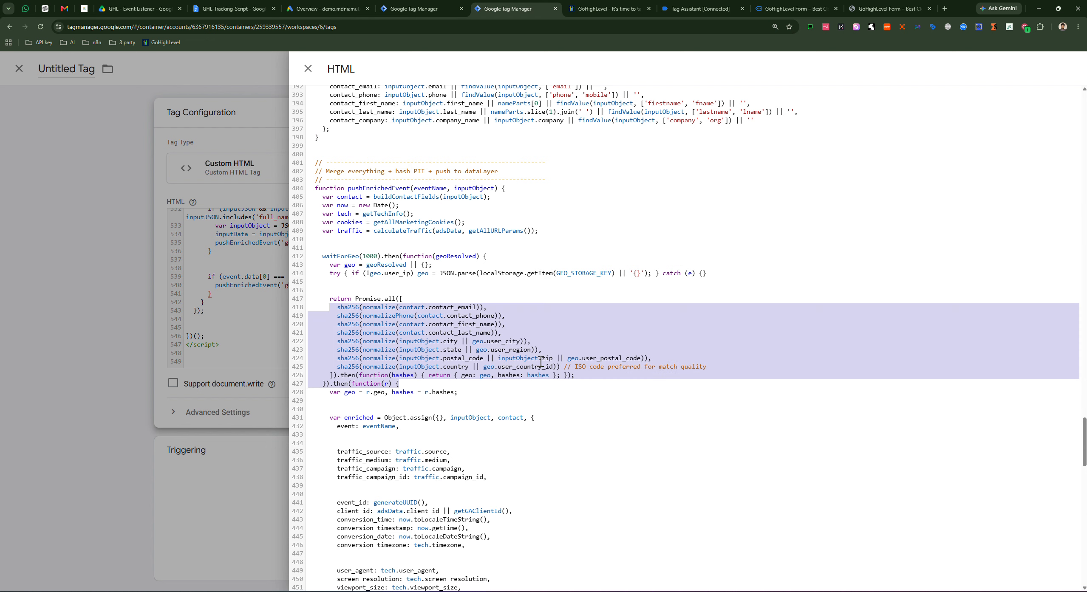
left_click(419, 338)
scroll(425, 377, "down", 5)
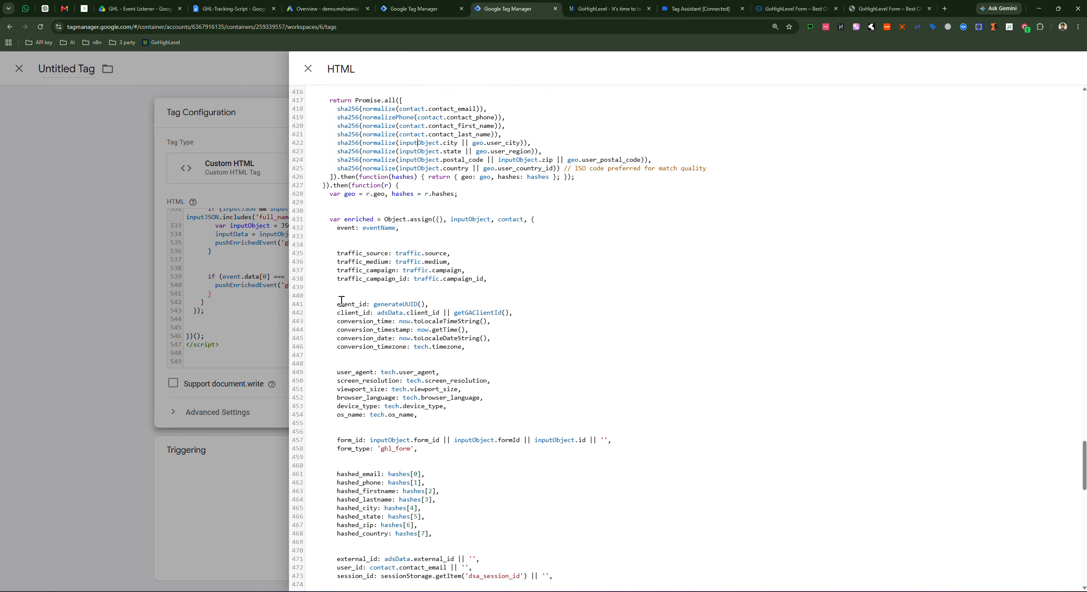
left_click_drag(336, 255, 493, 287)
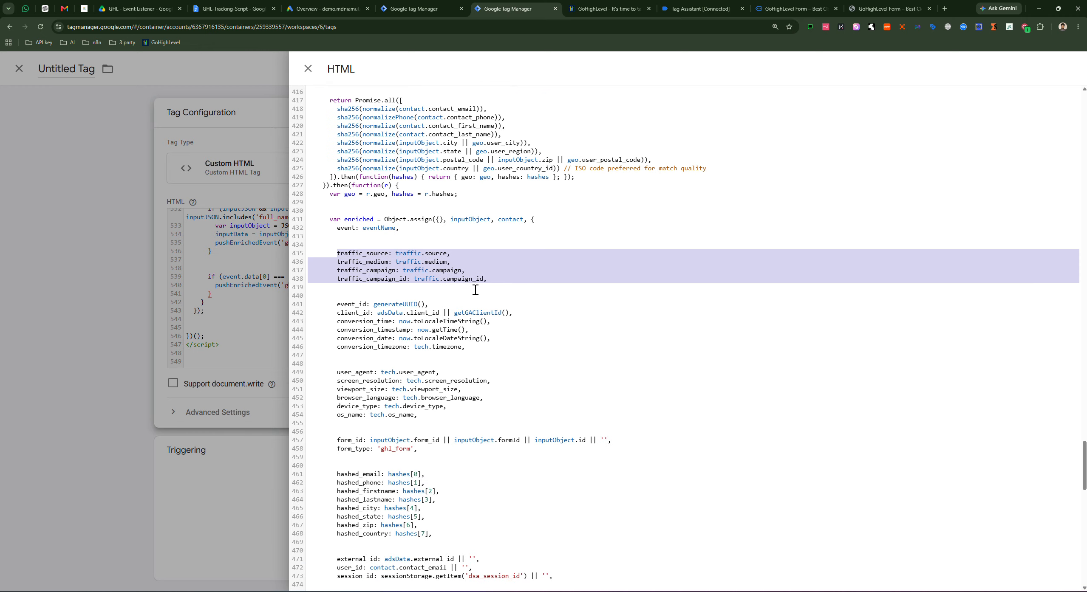
left_click(384, 288)
left_click_drag(327, 305, 464, 353)
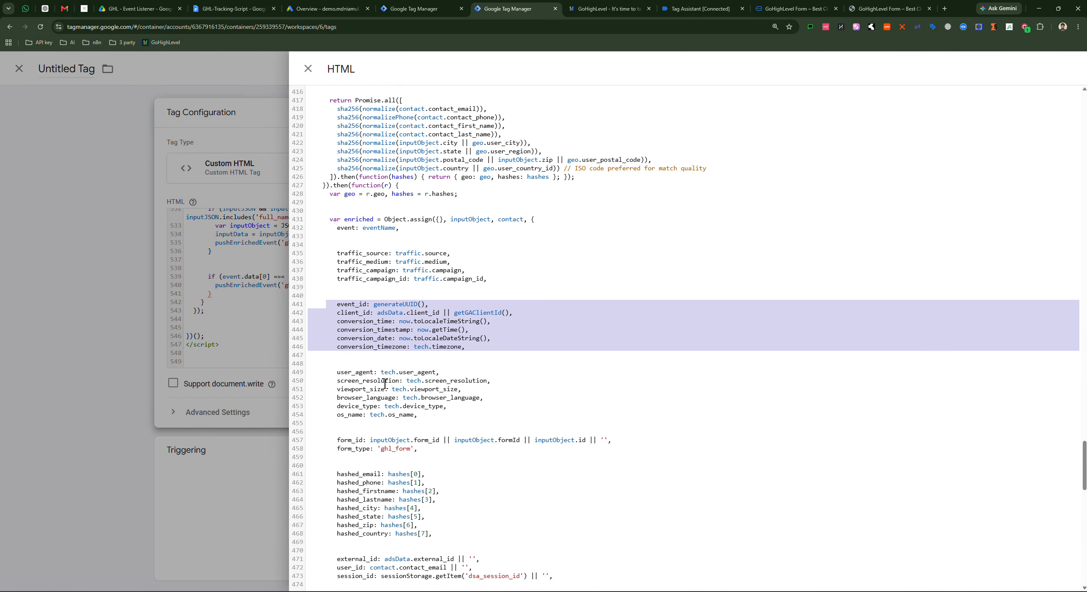
left_click_drag(334, 374, 453, 413)
Step: Scroll through the rest of the script and close the expanded HTML editor
scroll(548, 334, "down", 5)
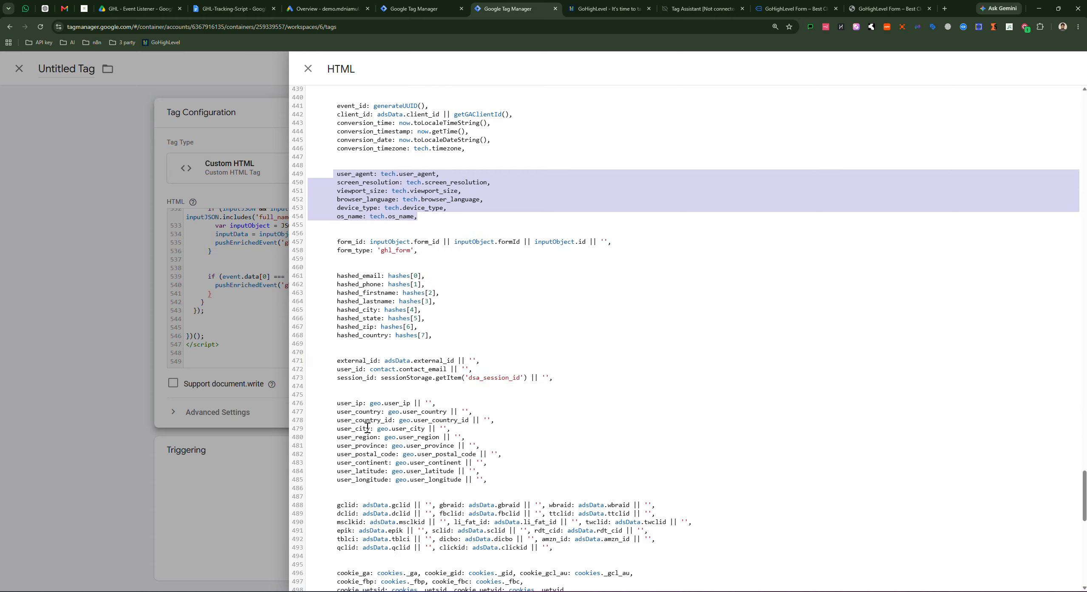
scroll(408, 382, "down", 4)
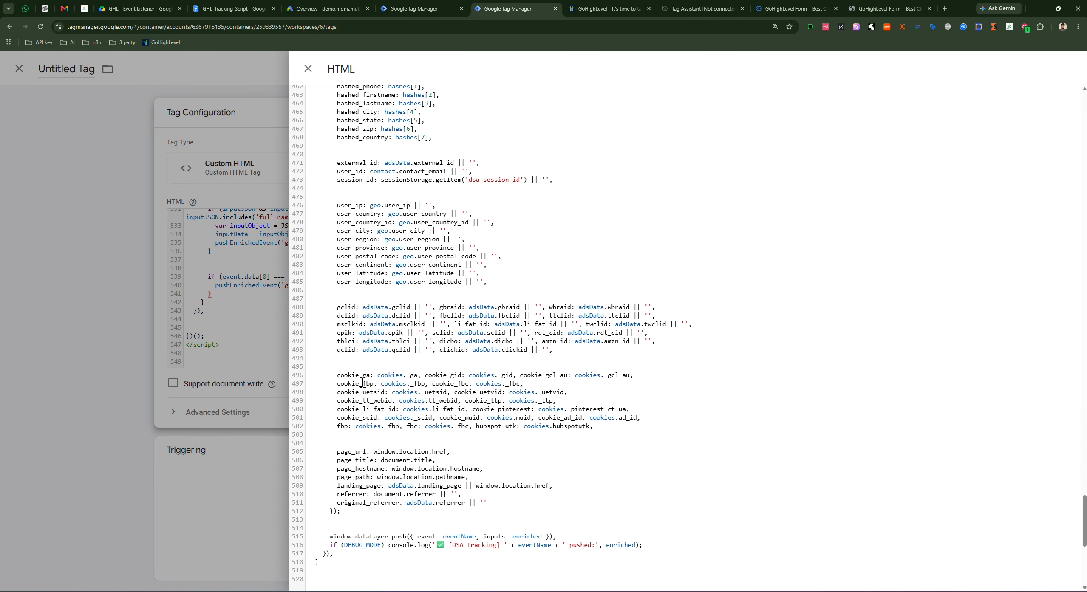
scroll(497, 442, "down", 7)
scroll(475, 344, "up", 7)
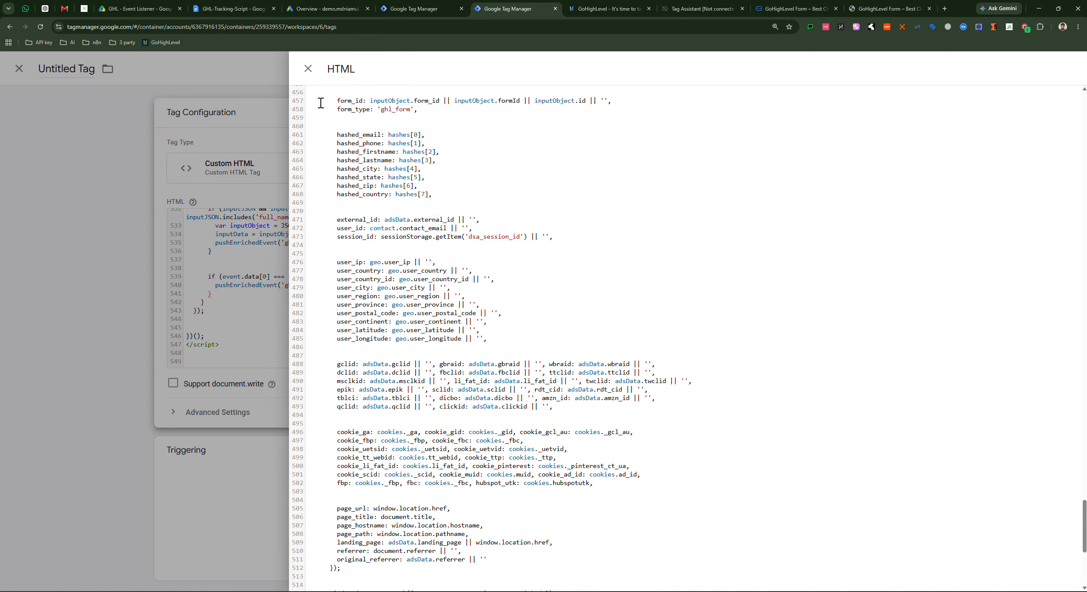
left_click(308, 69)
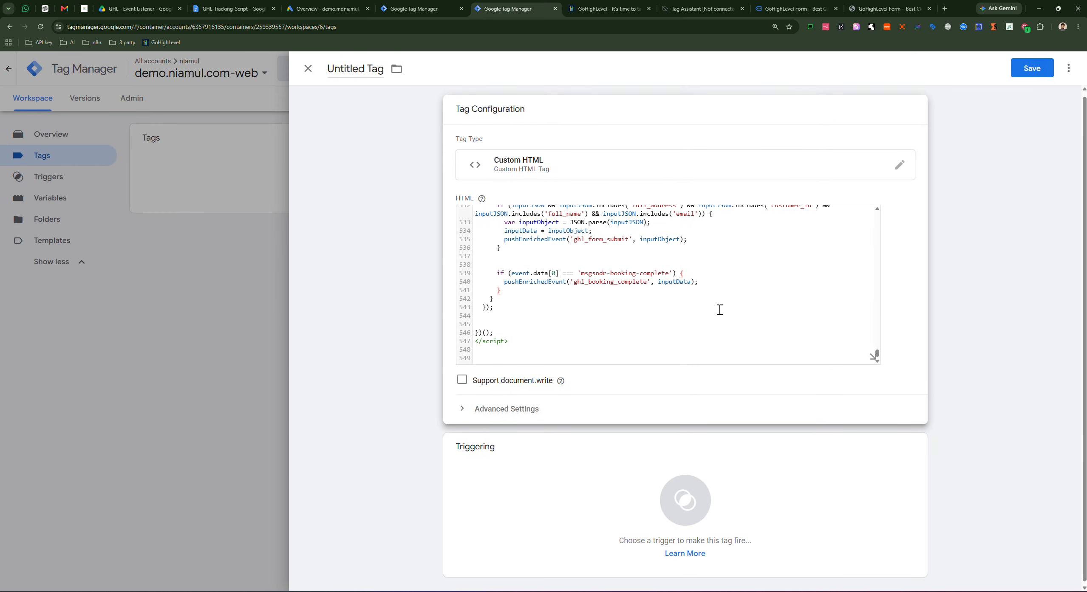
Step: Set the Custom HTML tag to fire on All Pages, then go back to the Drive folder
left_click(539, 485)
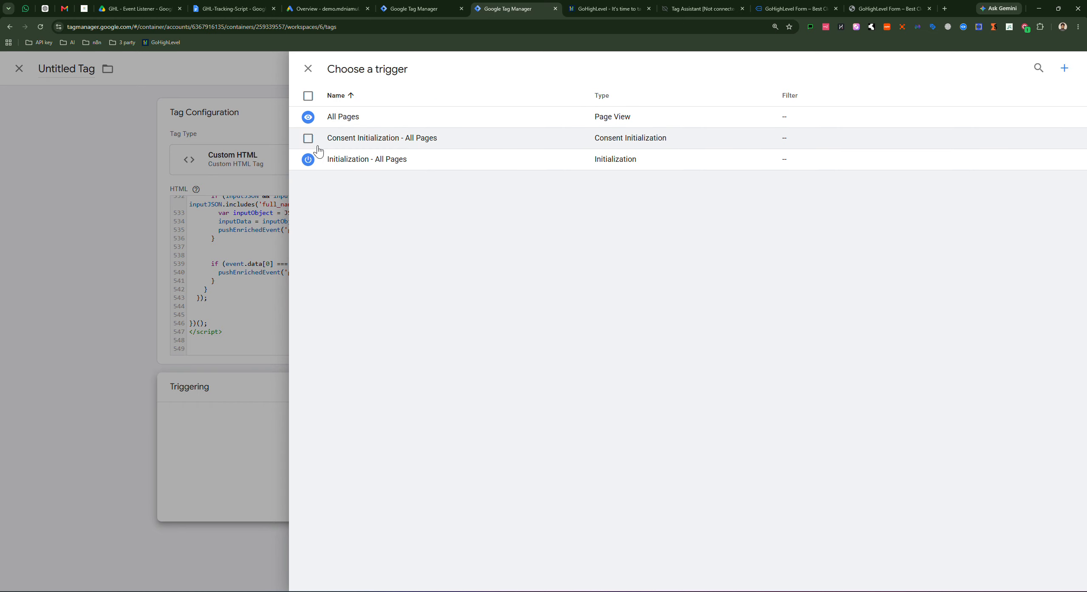
left_click(343, 117)
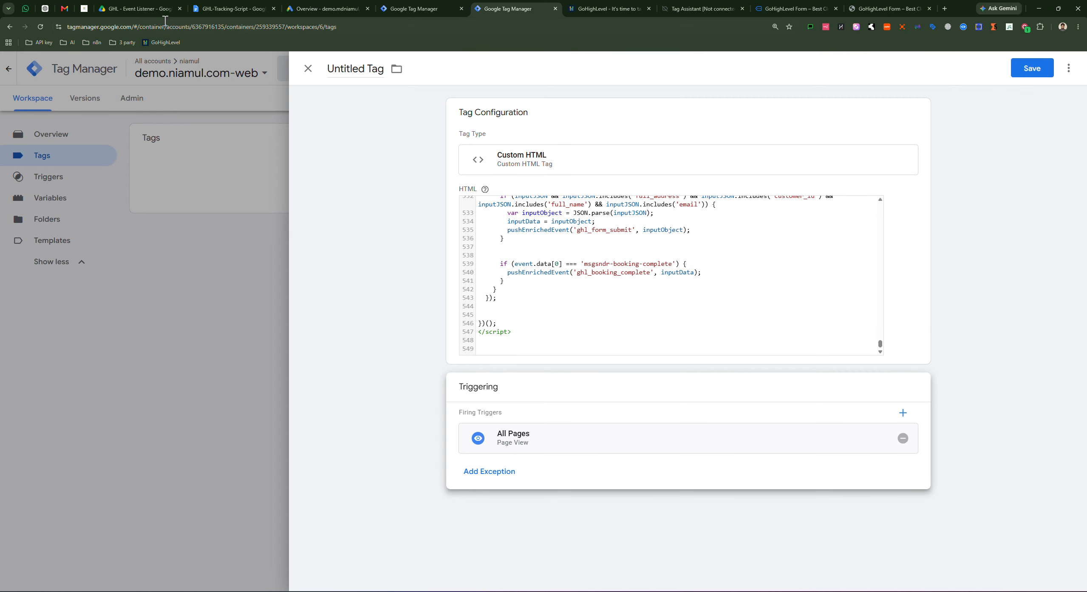
left_click(96, 12)
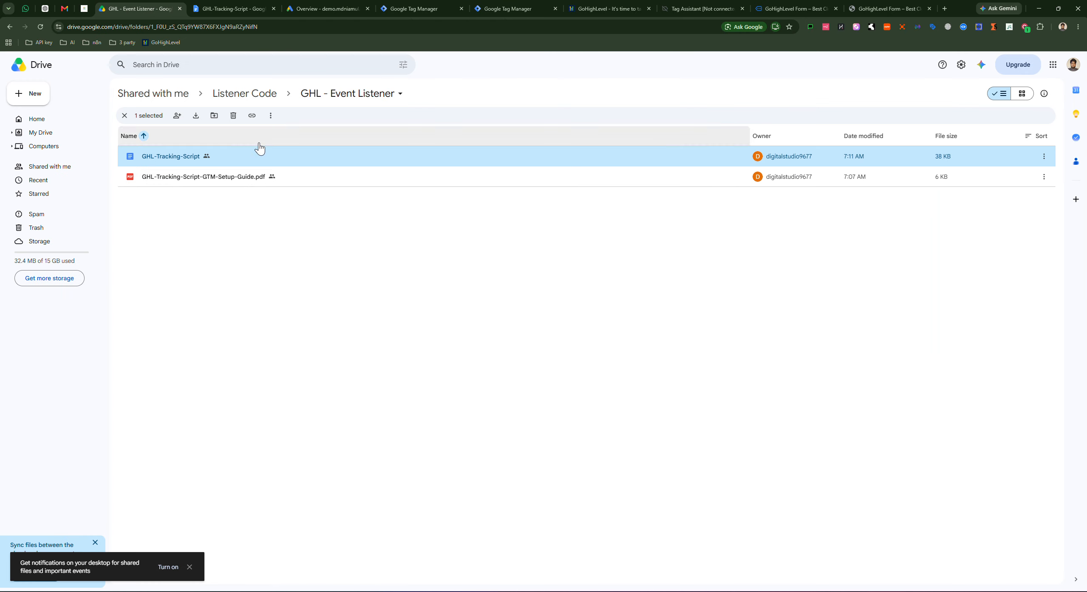
Step: Copy the suggested tag name from GHL-Tracking-Script-GTM-Setup-Guide.pdf and return to the Tag Manager editor
double_click(221, 185)
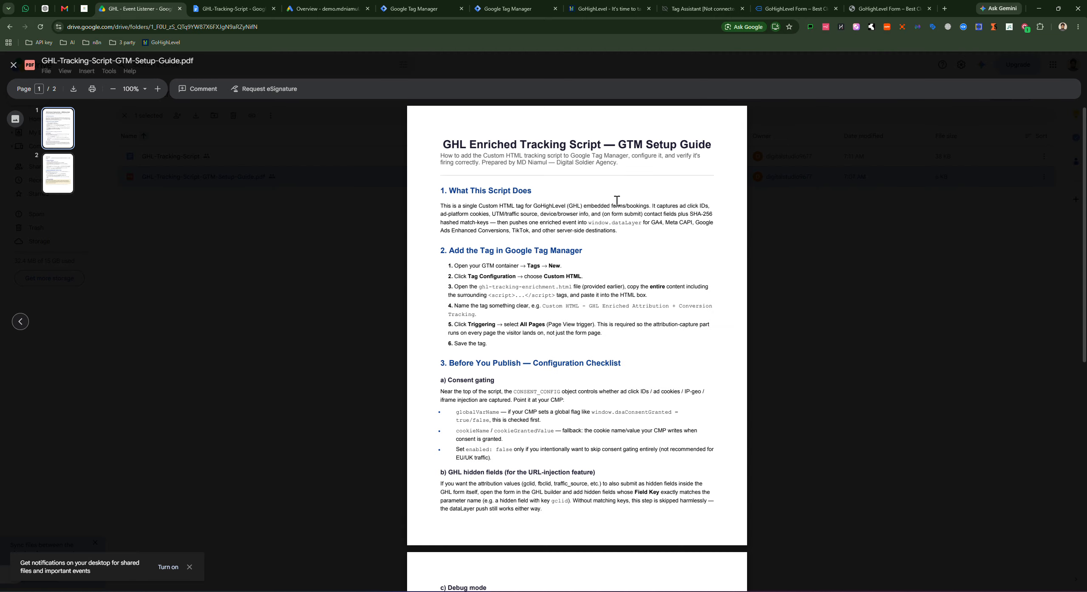
triple_click(543, 310)
right_click(560, 306)
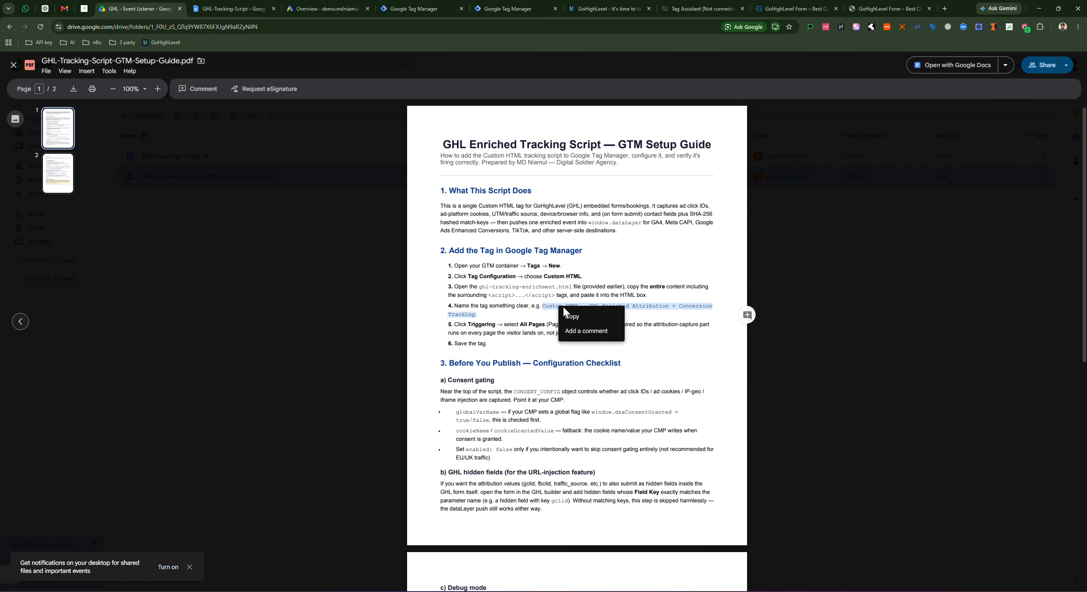
left_click(577, 316)
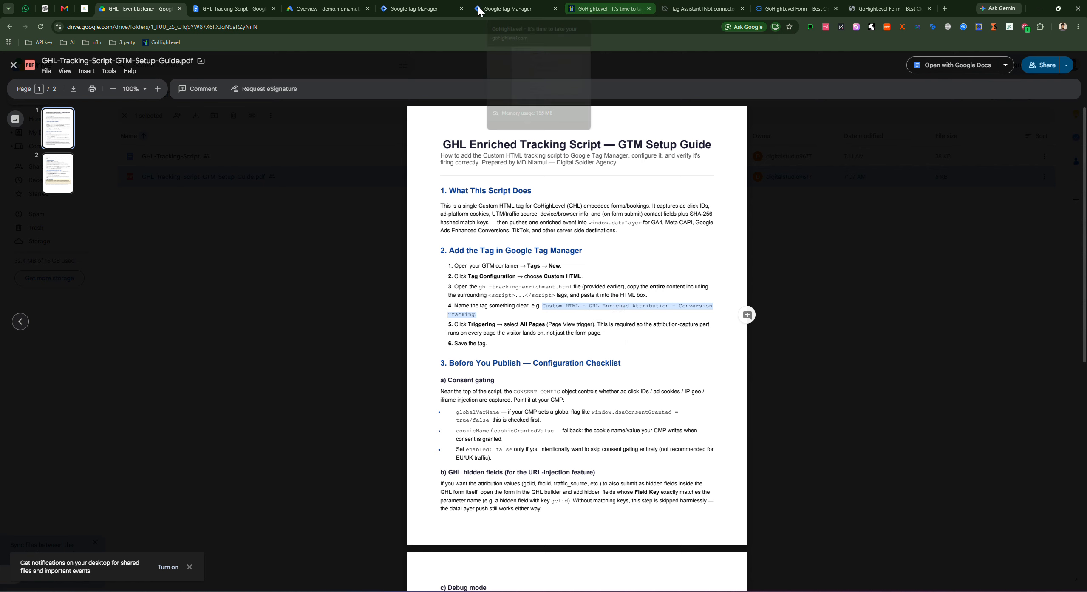
left_click(506, 8)
Step: Name the tag 'Custom HTML - GHL Enriched Attribution + ConversionTracking' without the trailing period, and save it
left_click(363, 61)
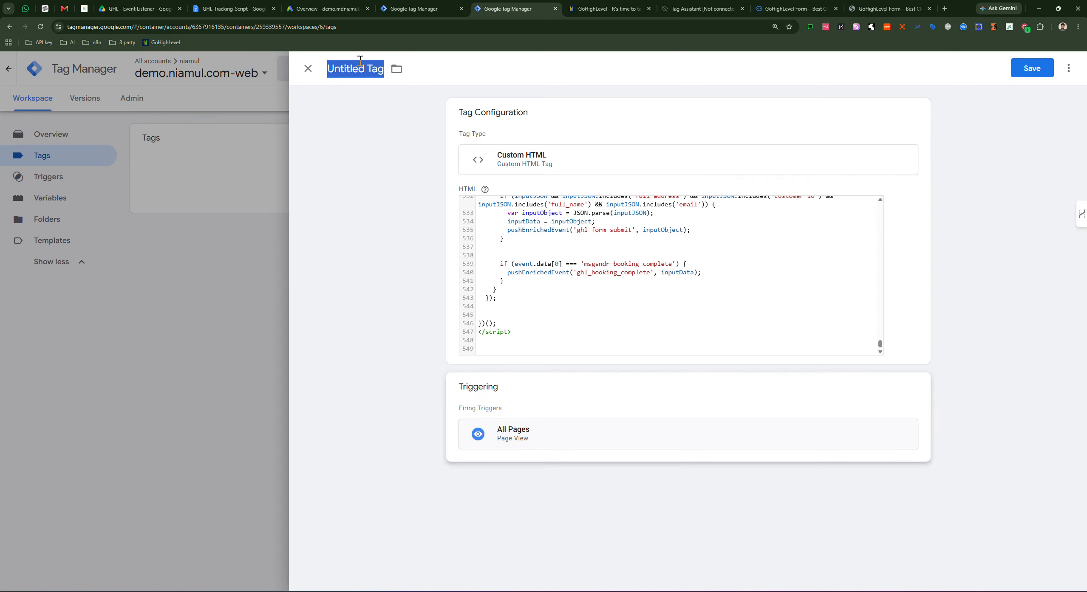
key("ctrl+v")
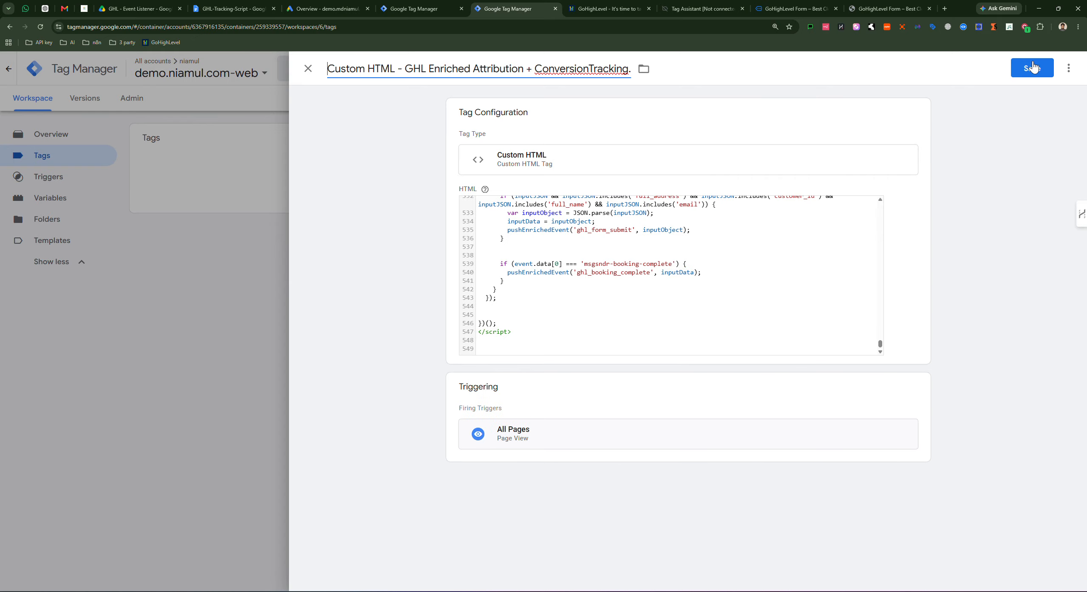
double_click(629, 69)
key("BackSpace")
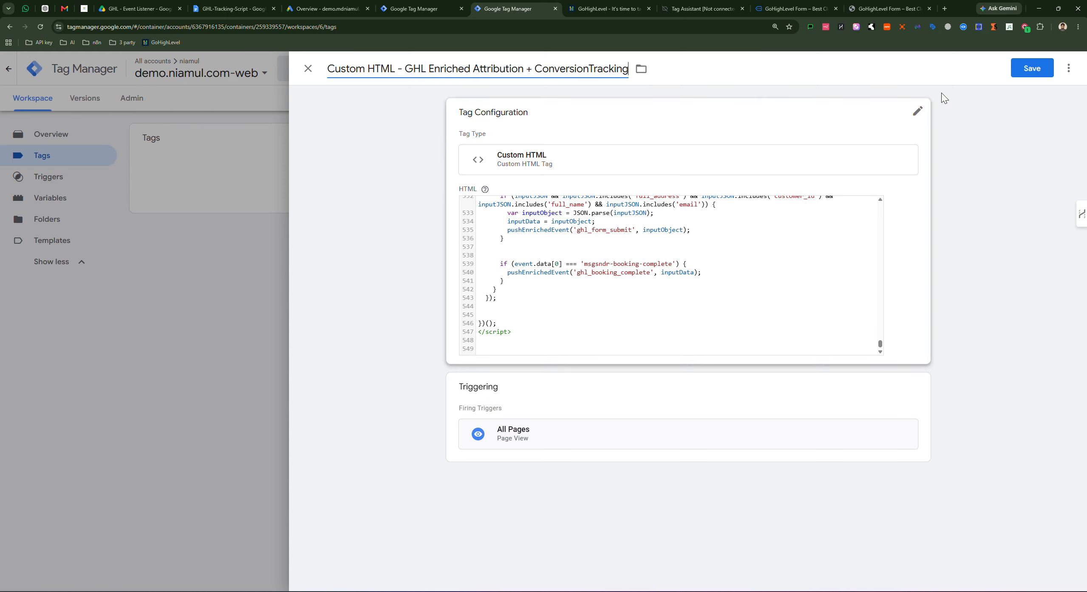
left_click(1030, 69)
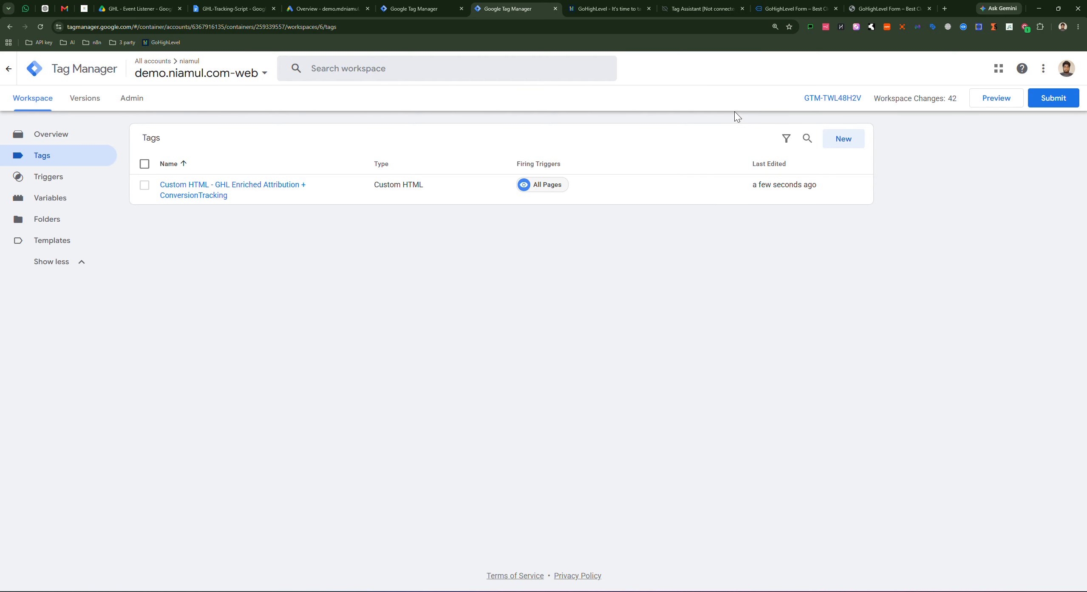
Step: Launch Preview, connect Tag Assistant to mdniamul.com, and go to the GoHighLevel form page
left_click(988, 108)
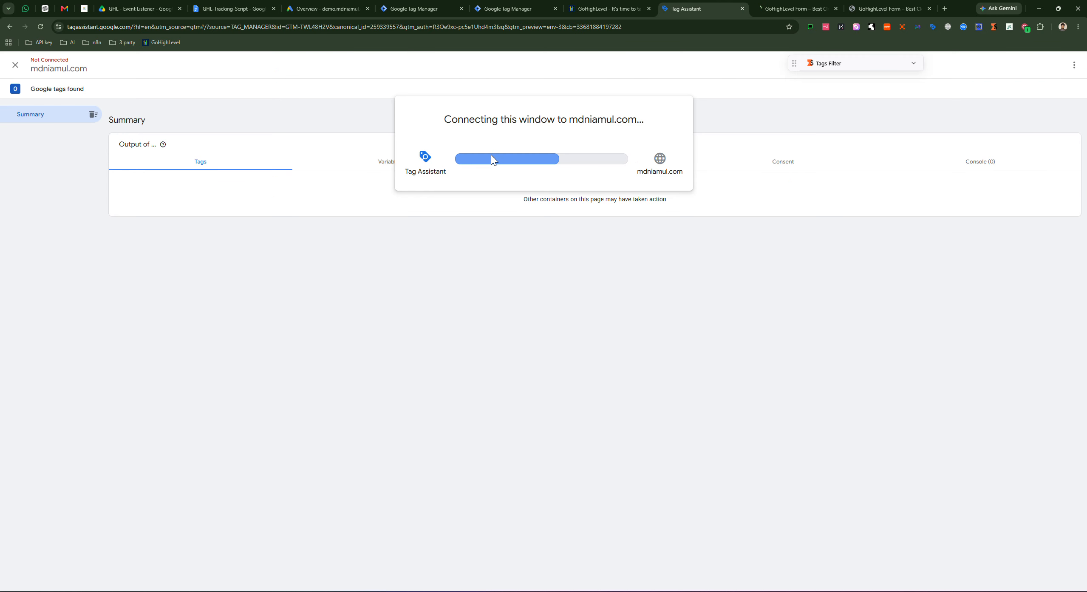
left_click(543, 214)
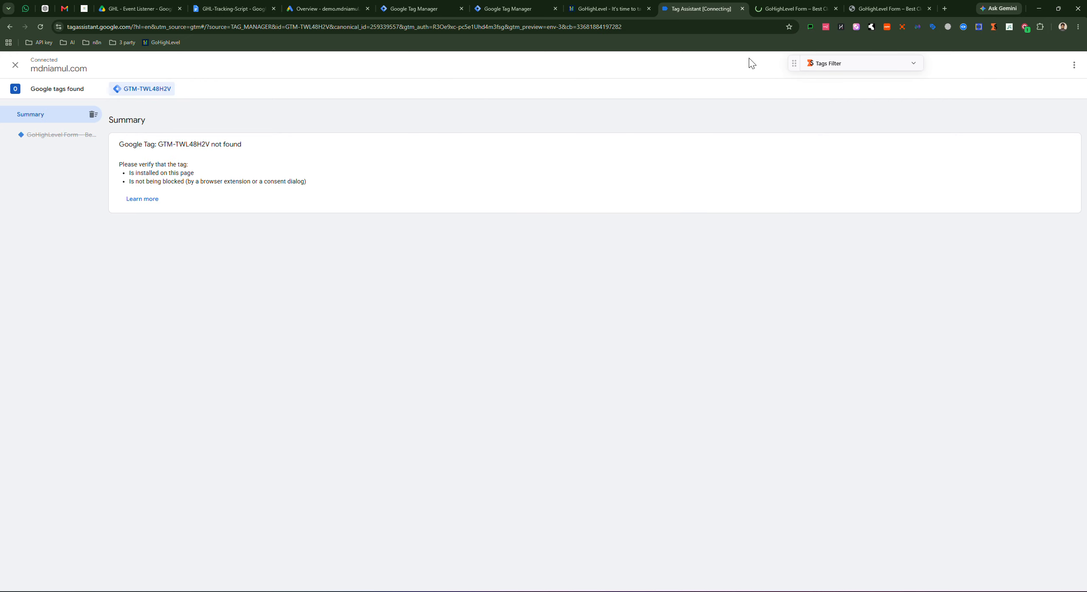
left_click(785, 13)
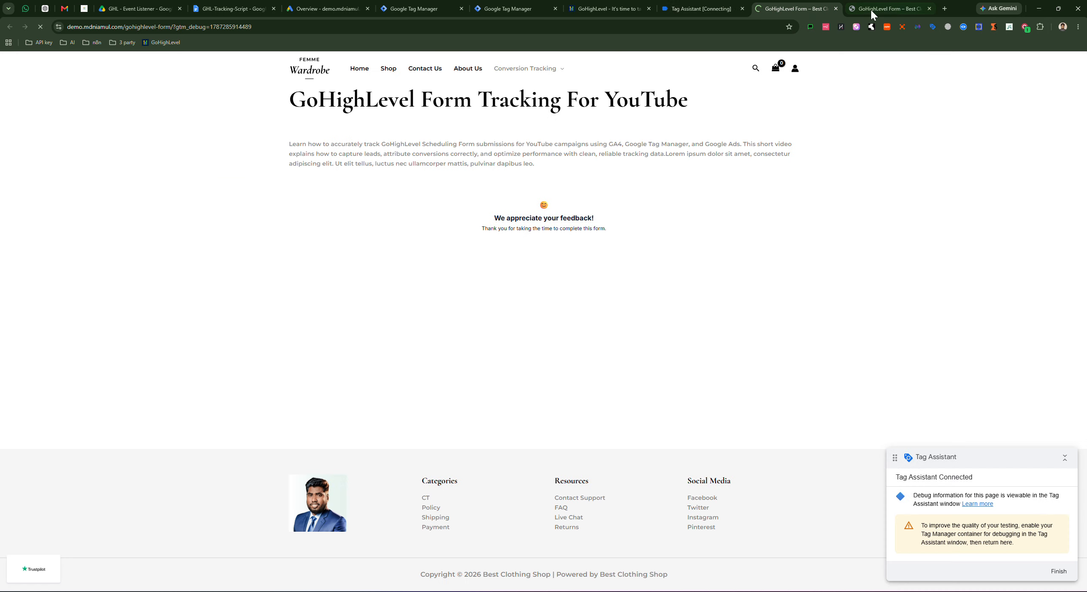
Step: Close the duplicate form page and fill in the test lead's first and last name, phone, e-mail and both consent boxes
left_click(928, 10)
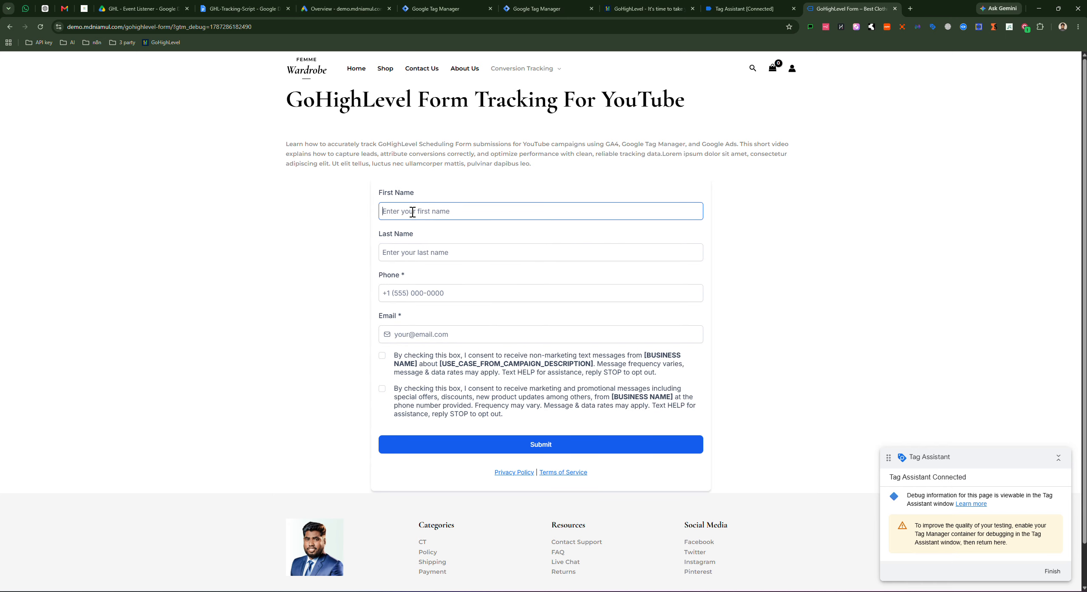
left_click(412, 211)
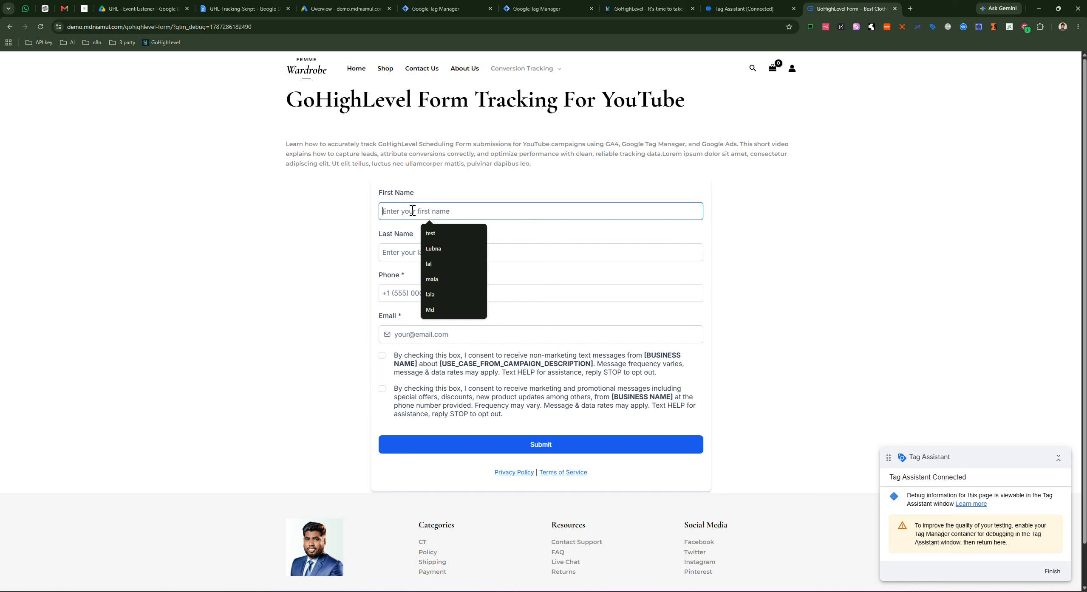
type("Rony")
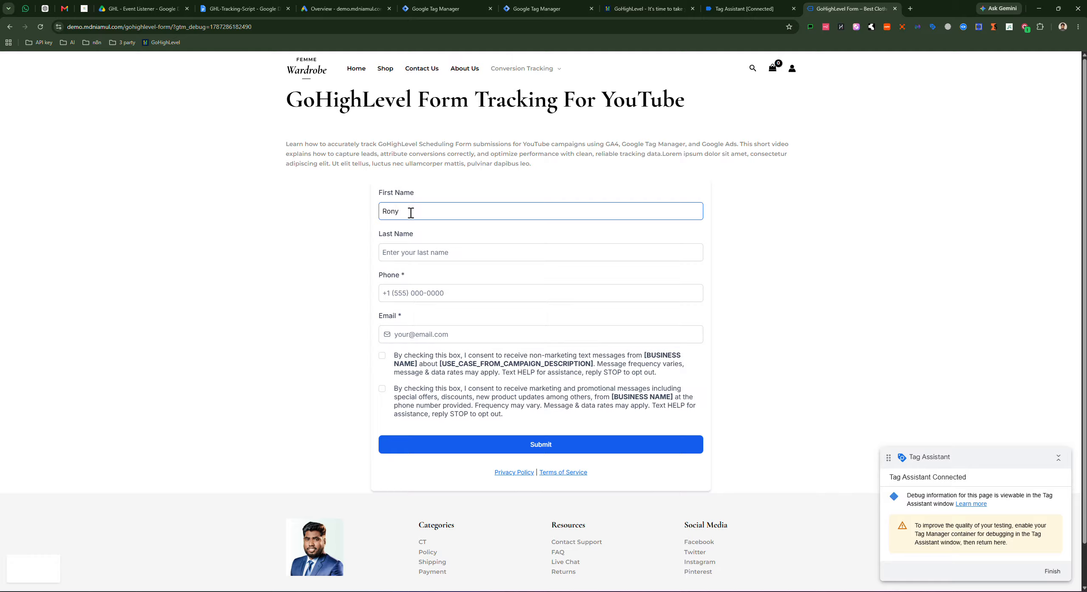
left_click(406, 250)
type("inst")
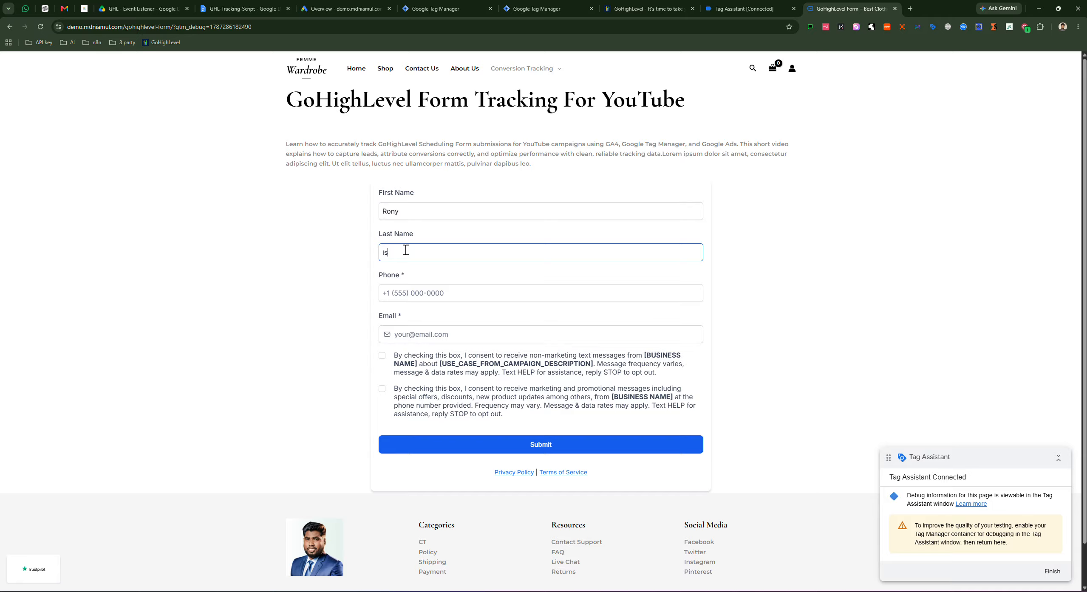
left_click(470, 295)
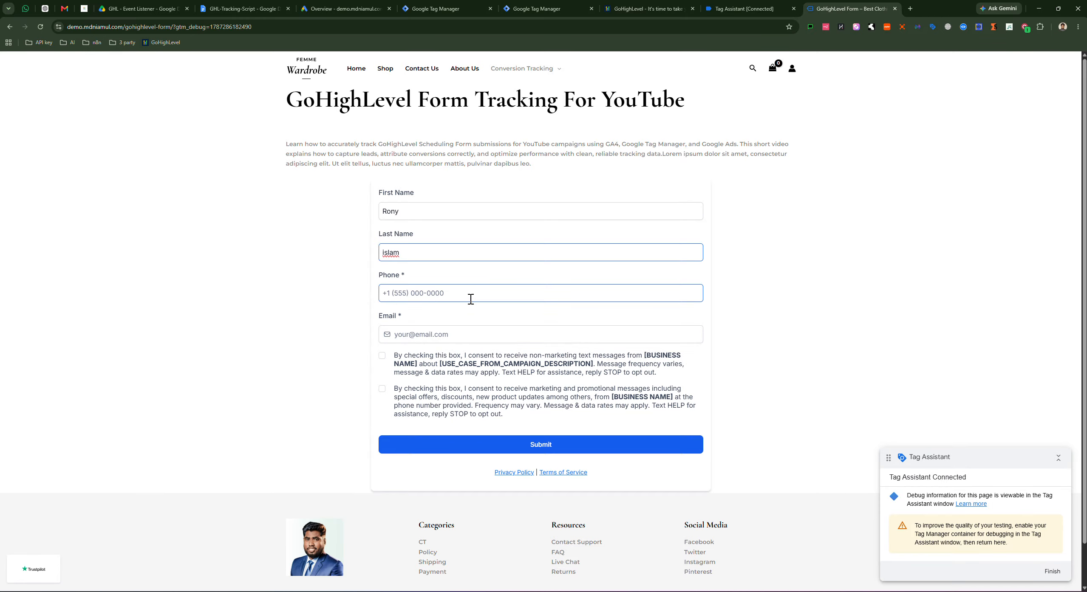
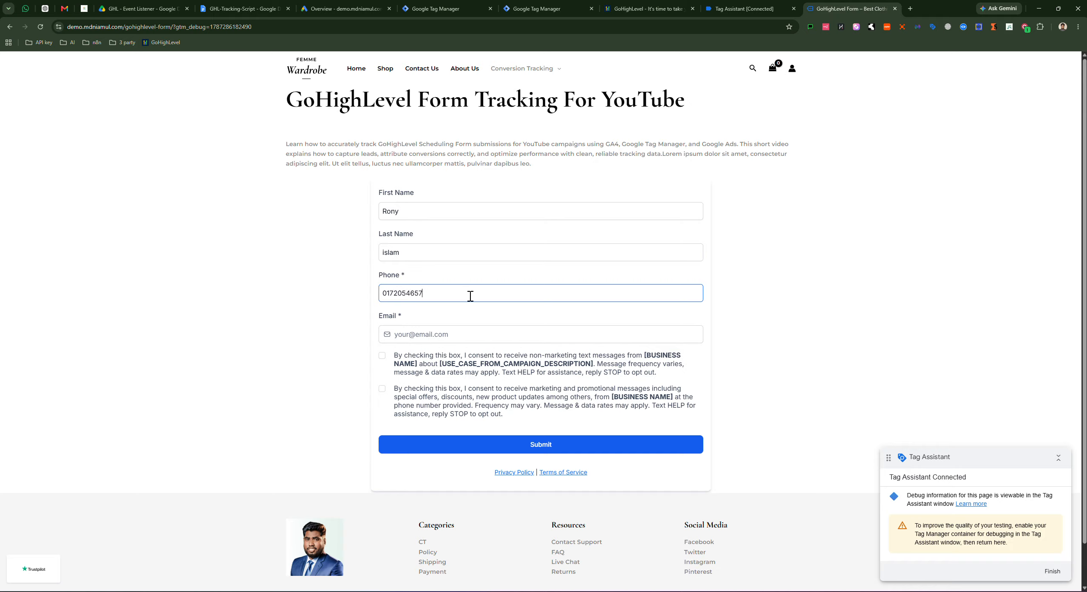
left_click(452, 332)
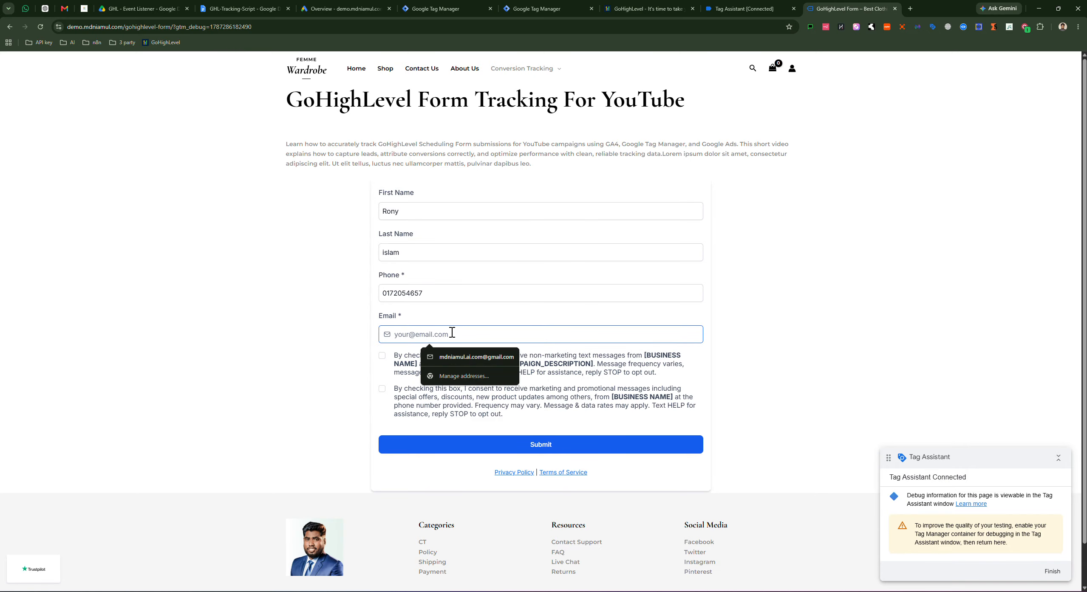
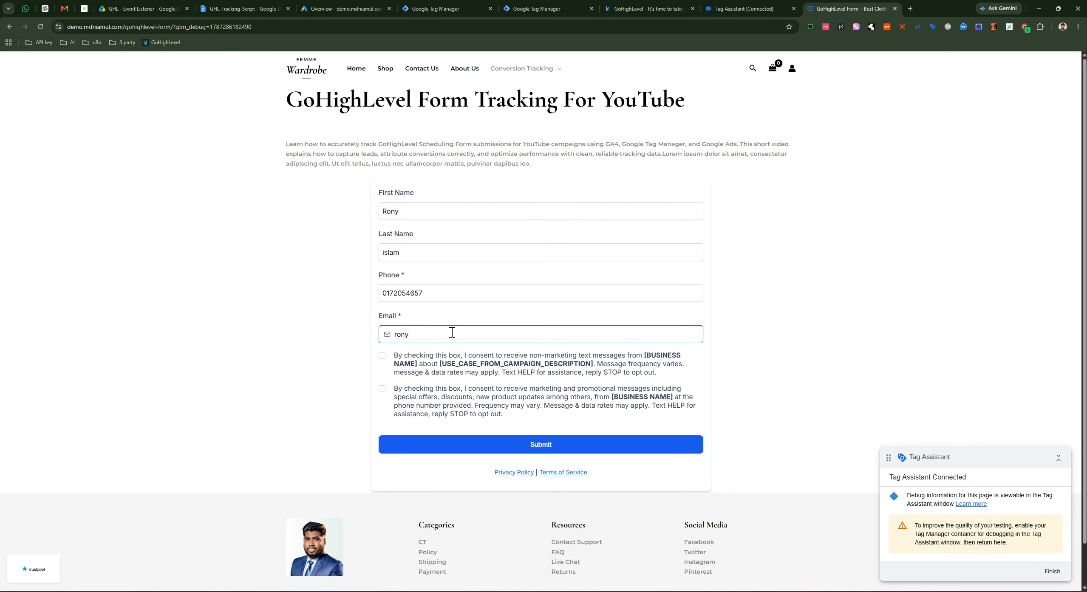
left_click(382, 355)
left_click(382, 389)
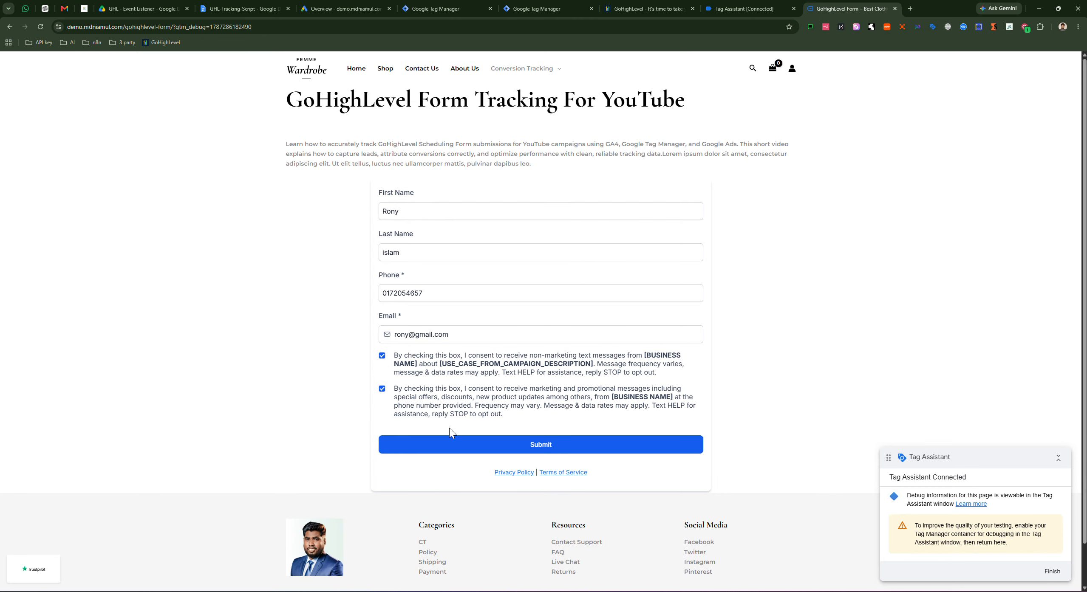
Step: Replace the rejected phone number with a valid, correctly formatted phone number
left_click(547, 442)
left_click(437, 296)
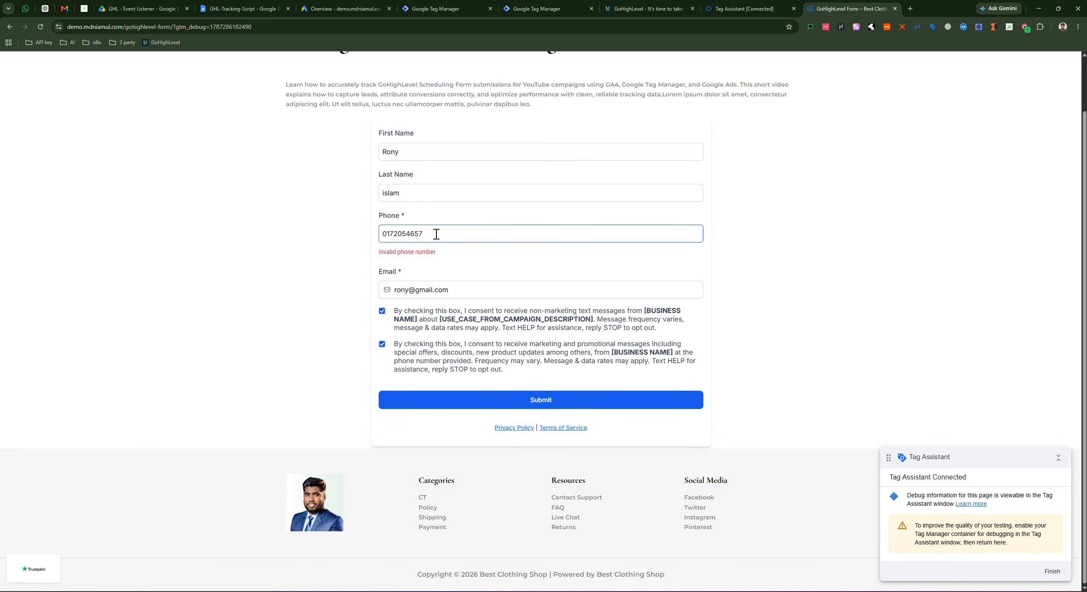
type("67")
left_click(528, 405)
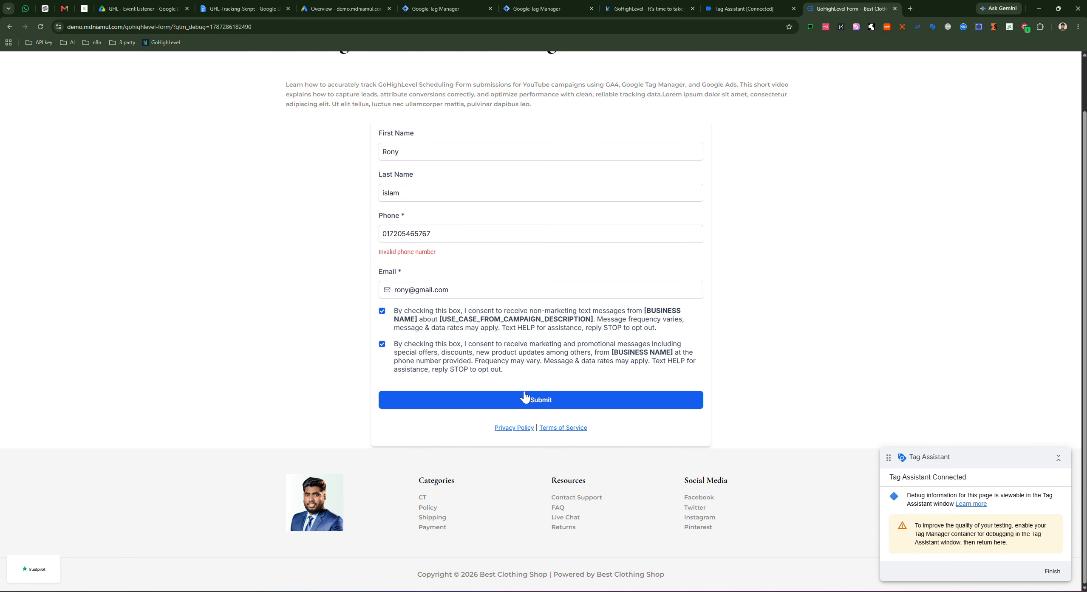
left_click_drag(444, 233, 362, 236)
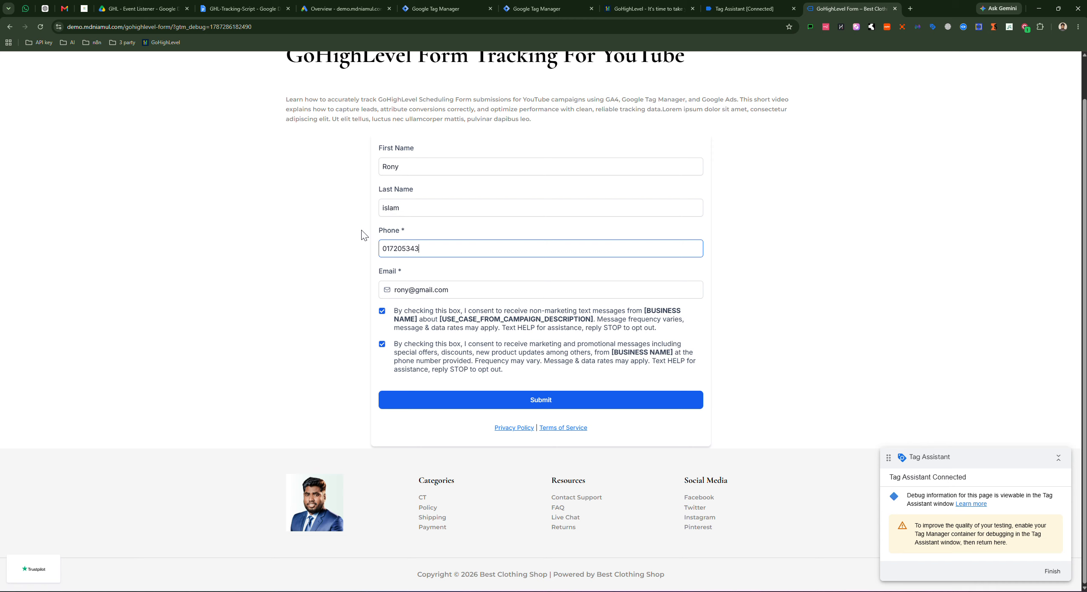
Step: Submit the form and expand the ghl_form_submit event's dataLayer.push data in Tag Assistant
left_click(566, 398)
left_click(750, 10)
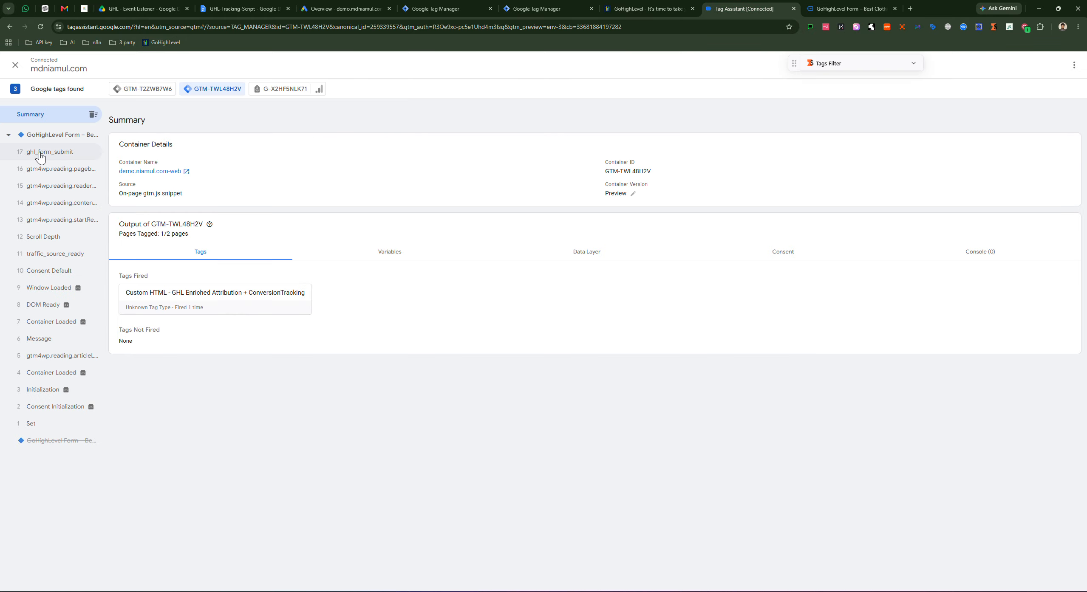
left_click(42, 157)
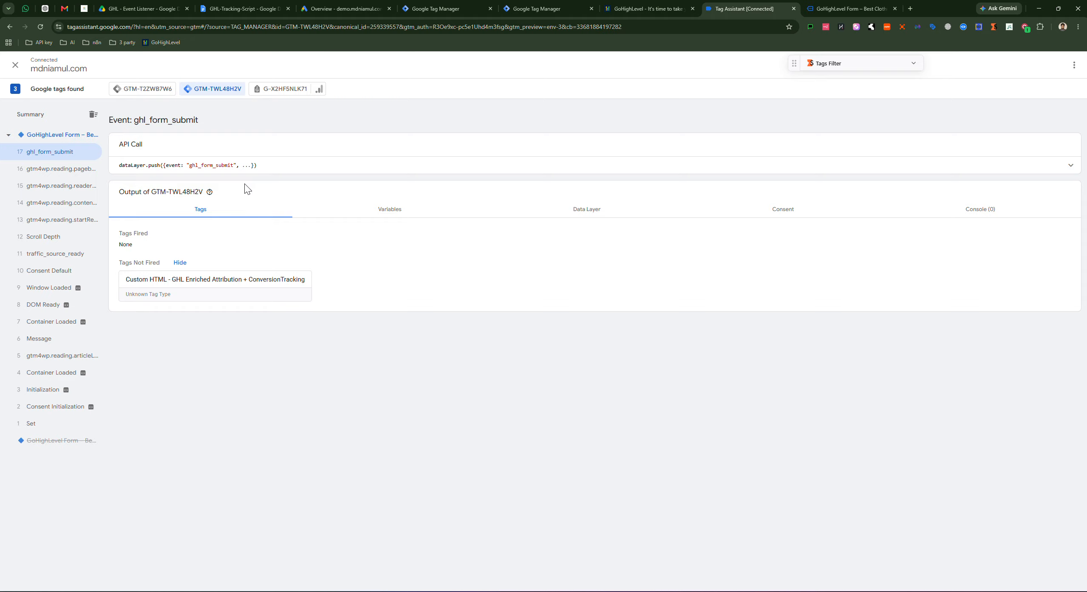
left_click(929, 169)
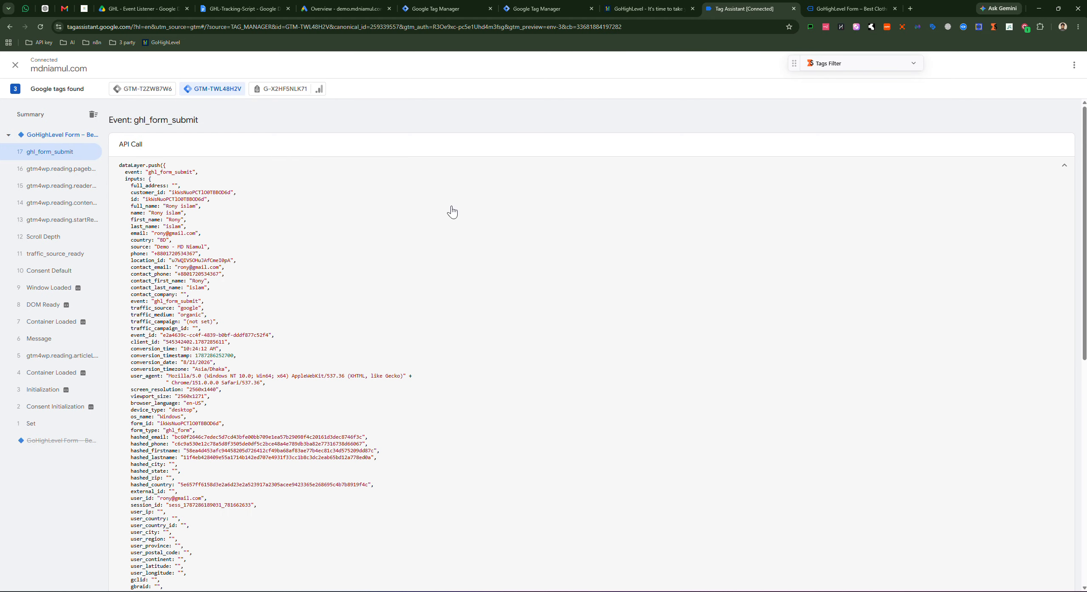
Step: Zoom in and highlight the event name, customer_id, id and name fields, confirming the thank-you page
key("ctrl+plus")
key("ctrl+plus")
key("ctrl+plus")
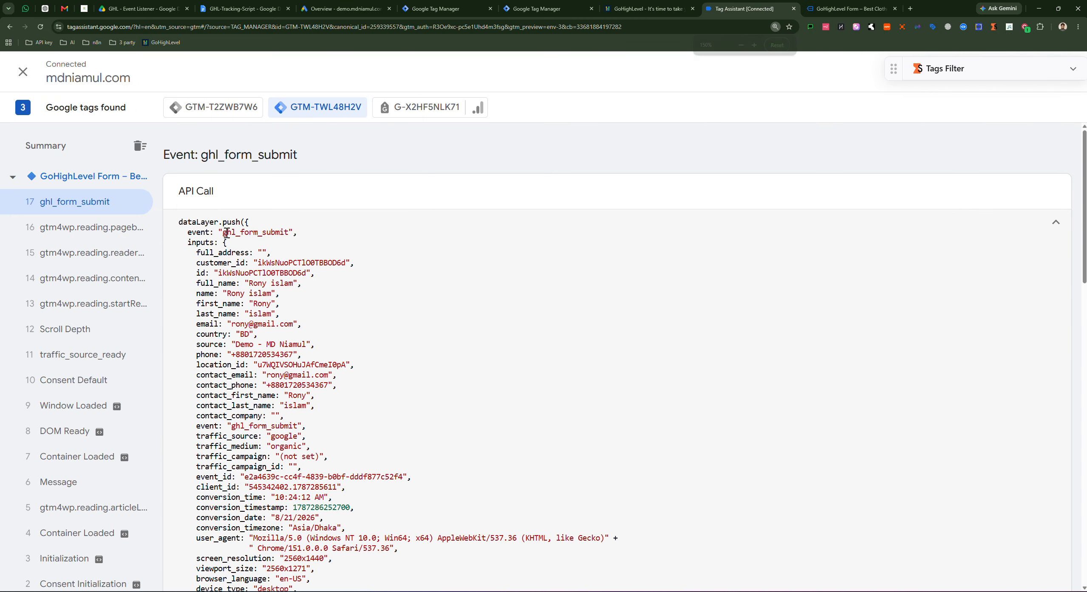
left_click_drag(224, 234, 274, 234)
left_click(217, 264)
left_click_drag(204, 261, 305, 267)
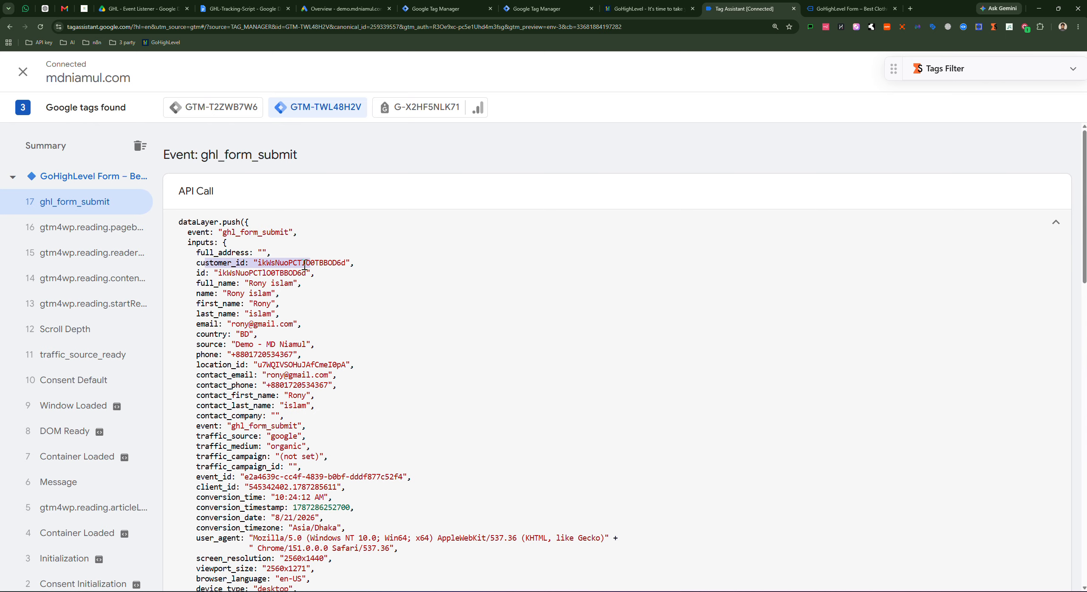
left_click_drag(206, 274, 269, 273)
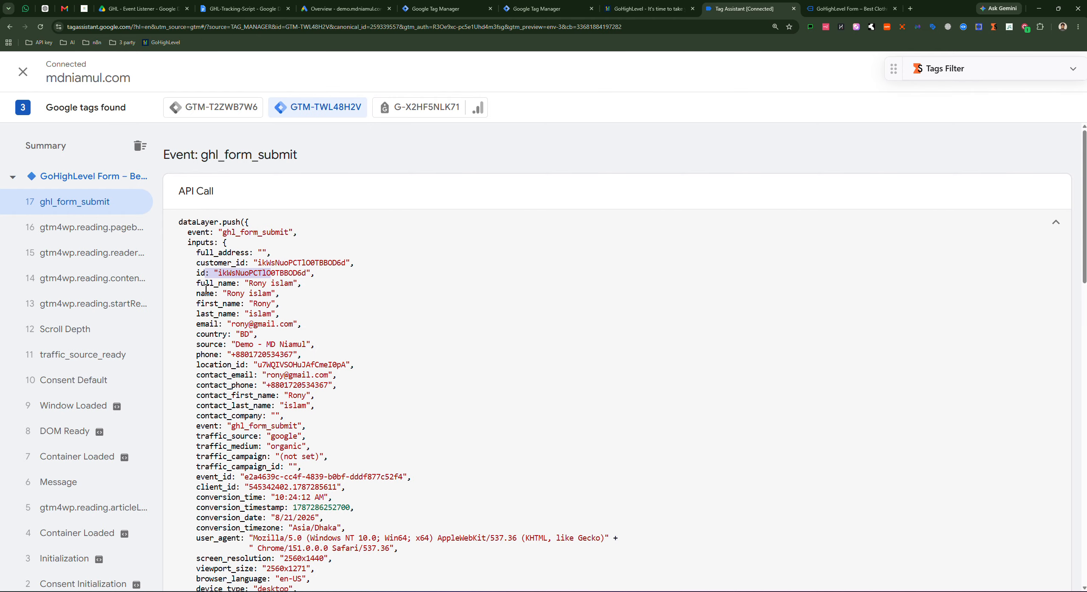
left_click_drag(202, 285, 283, 284)
left_click_drag(199, 295, 283, 324)
left_click(230, 308)
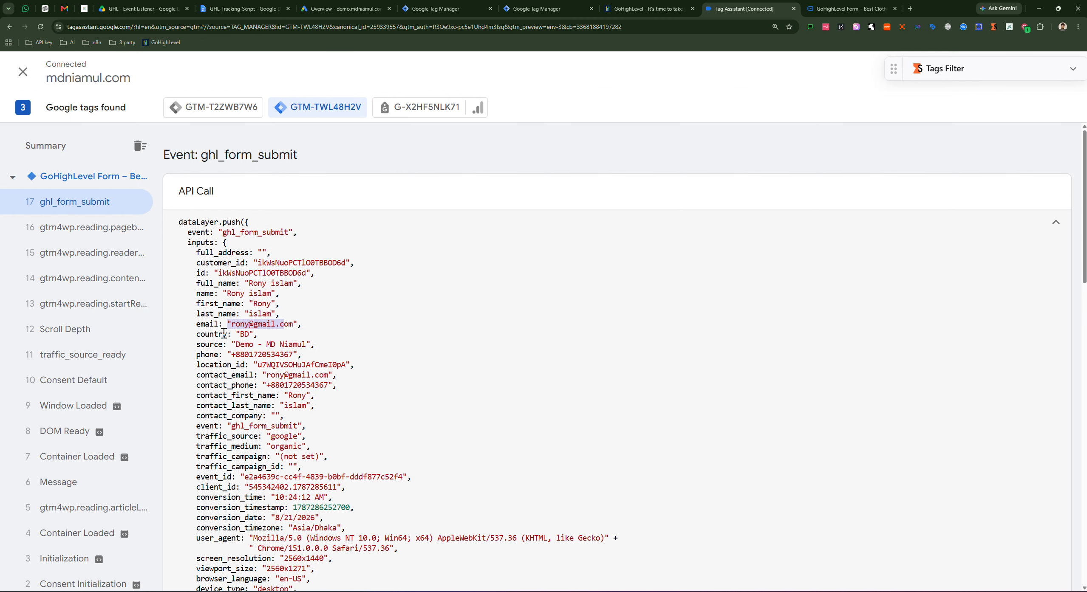
left_click(820, 9)
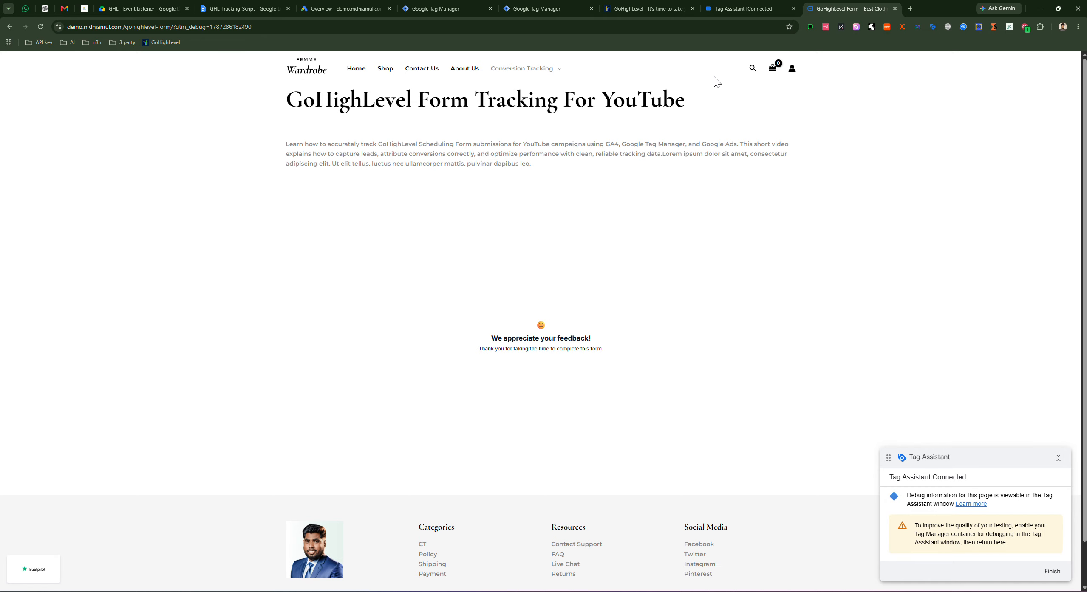
left_click(748, 9)
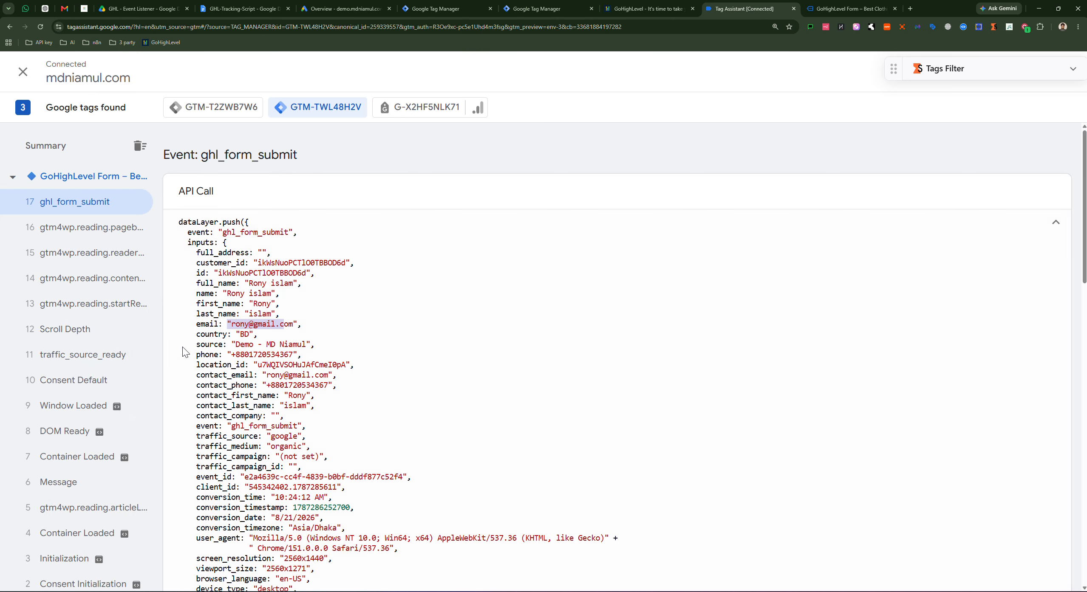
Step: Highlight the country, contact_email, traffic_source and traffic_campaign fields in the payload
left_click_drag(191, 335, 211, 369)
double_click(223, 375)
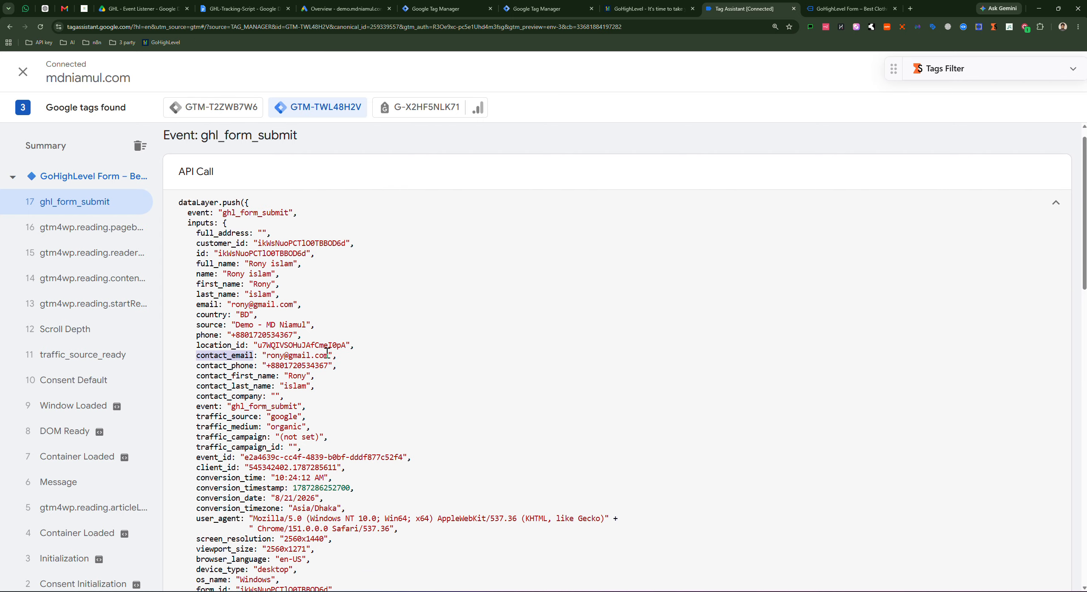
scroll(224, 344, "down", 2)
mouse_move(201, 338)
left_mouse_down()
mouse_move(271, 340)
mouse_move(207, 349)
left_mouse_up()
triple_click(281, 340)
left_click(228, 341)
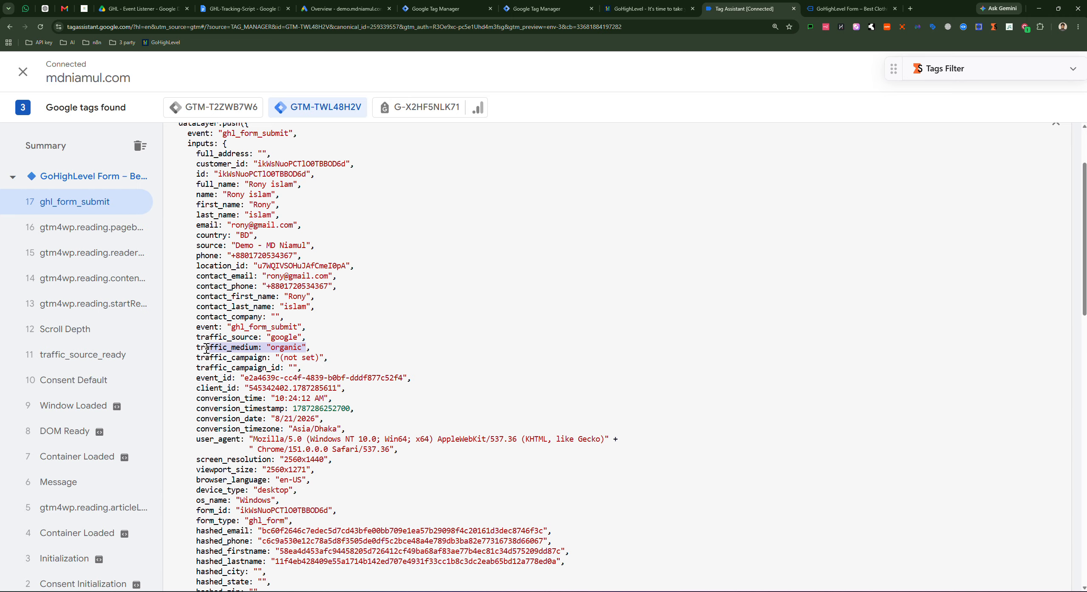
double_click(264, 357)
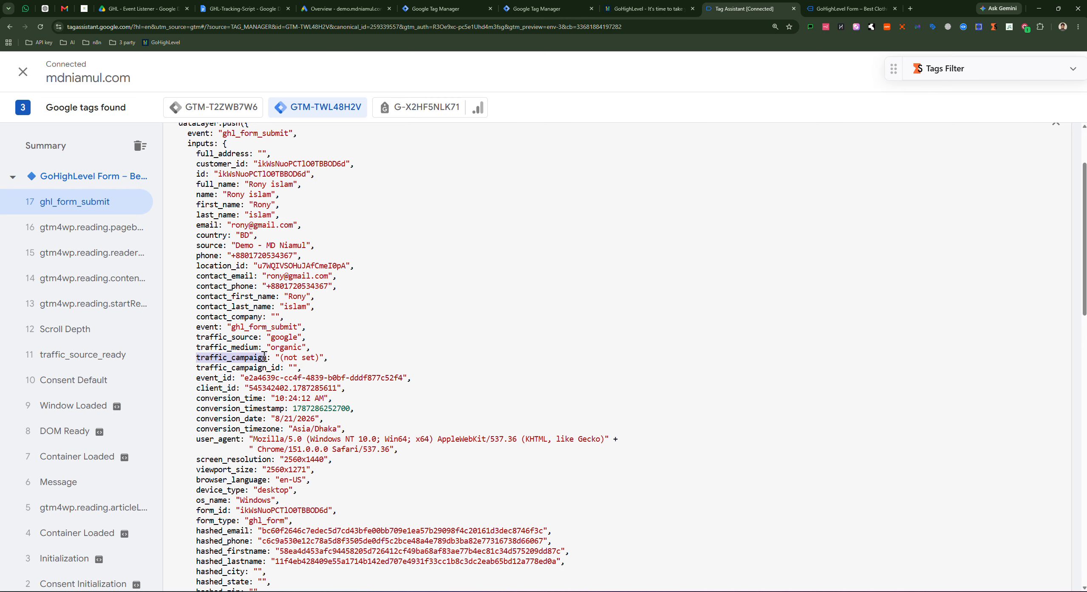
left_click_drag(301, 368, 198, 332)
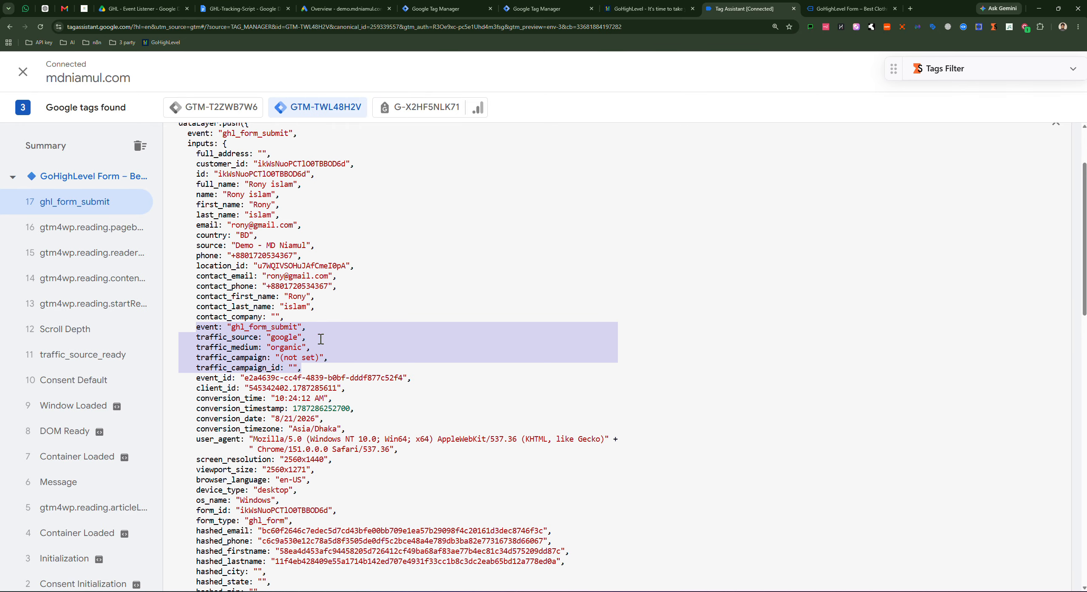
left_click(307, 347)
Step: Highlight the hashed name and hashed_phone fields further down the payload
scroll(243, 376, "down", 2)
left_click_drag(201, 295, 328, 349)
scroll(315, 365, "down", 2)
left_click(200, 331)
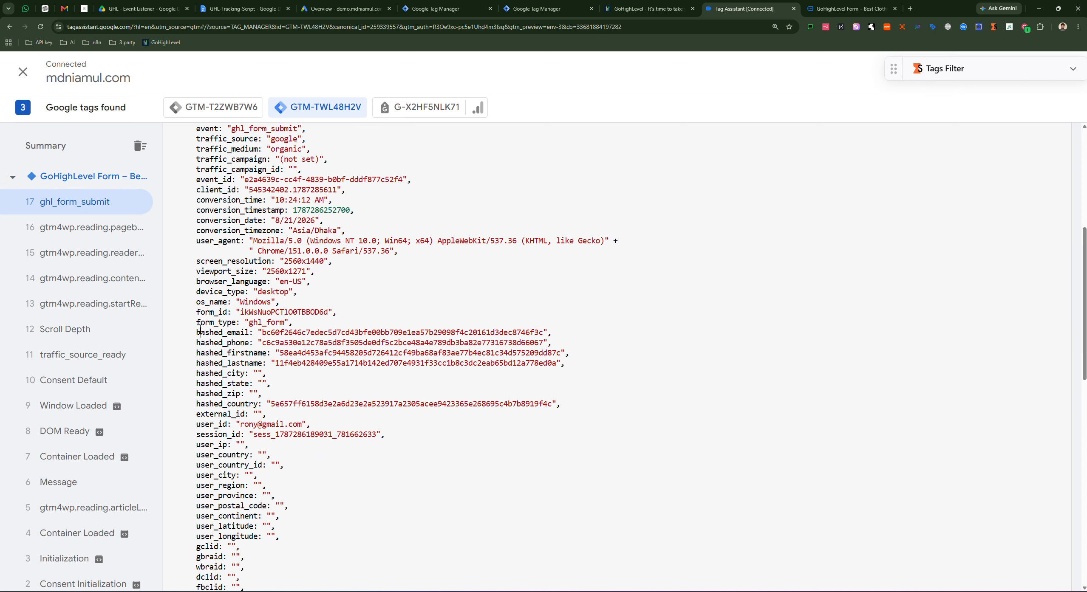
double_click(220, 343)
left_click_drag(578, 358, 205, 345)
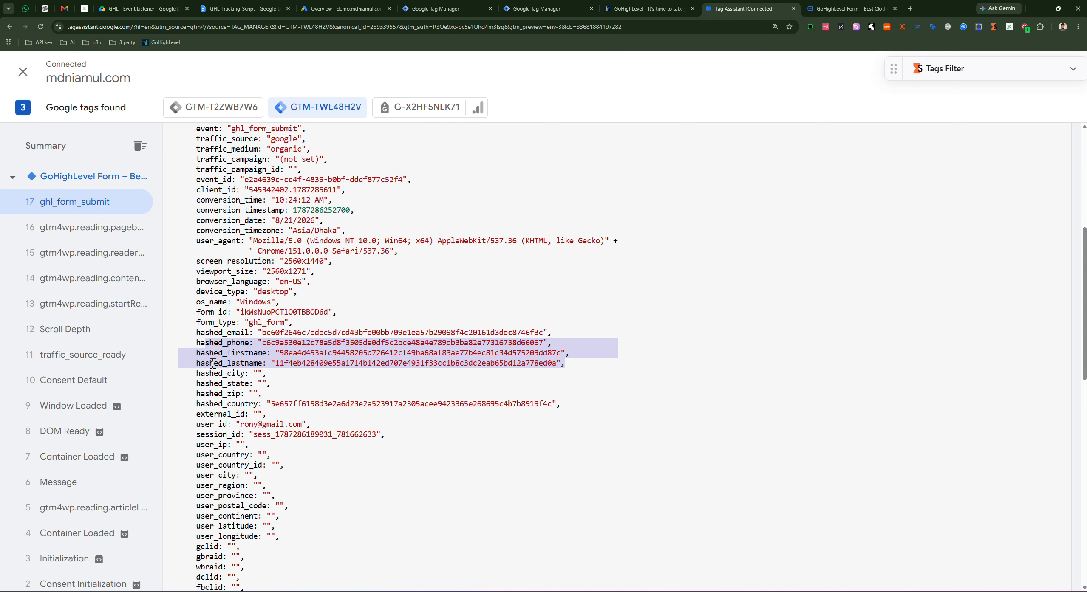
scroll(212, 363, "down", 12)
scroll(314, 449, "up", 6)
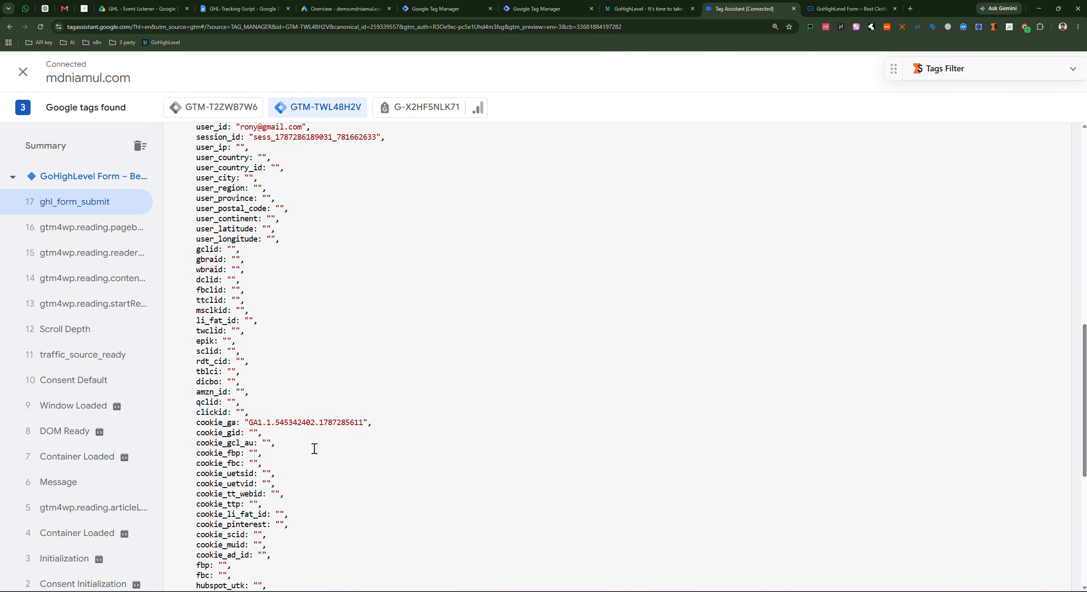
scroll(212, 316, "up", 3)
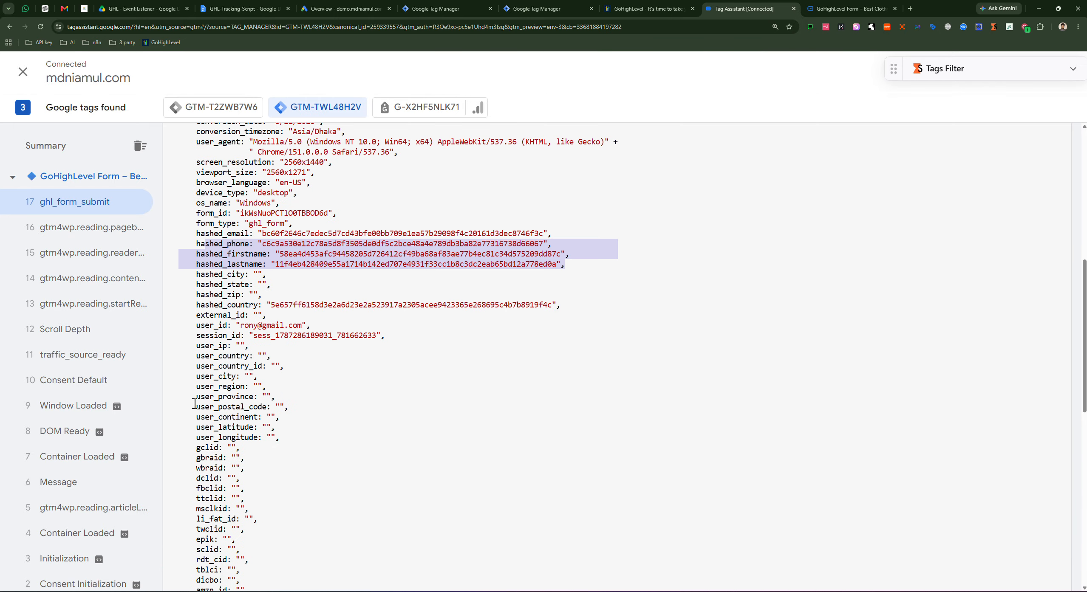
Step: Highlight the click-ID fields from gclid to clickid, including gbraid and fbclid, then collapse the payload
double_click(198, 457)
scroll(210, 408, "down", 2)
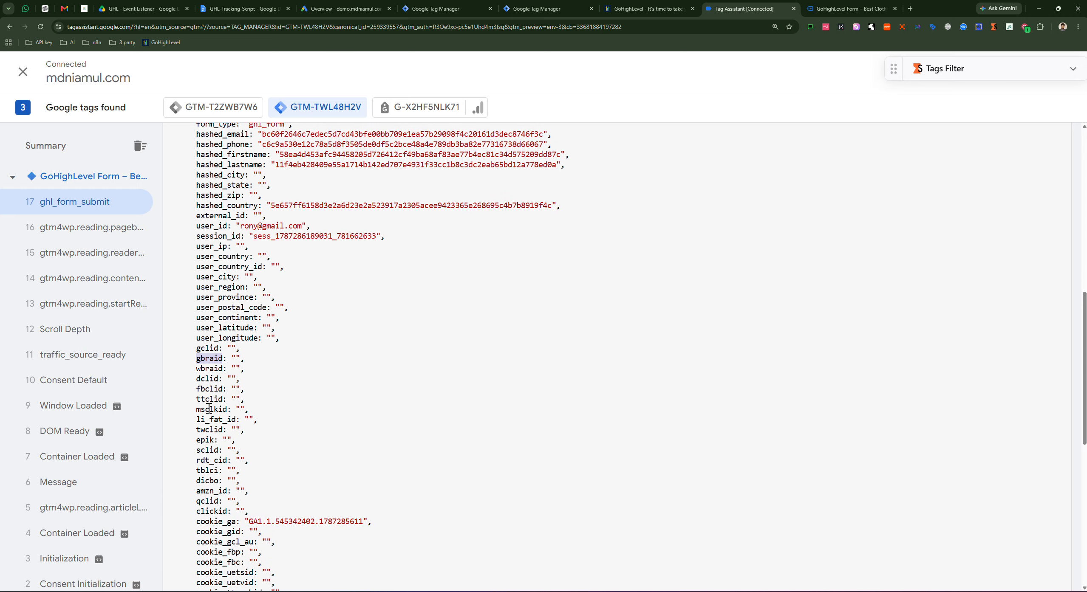
left_click_drag(201, 389, 231, 393)
left_click(223, 429)
left_click_drag(194, 348, 250, 511)
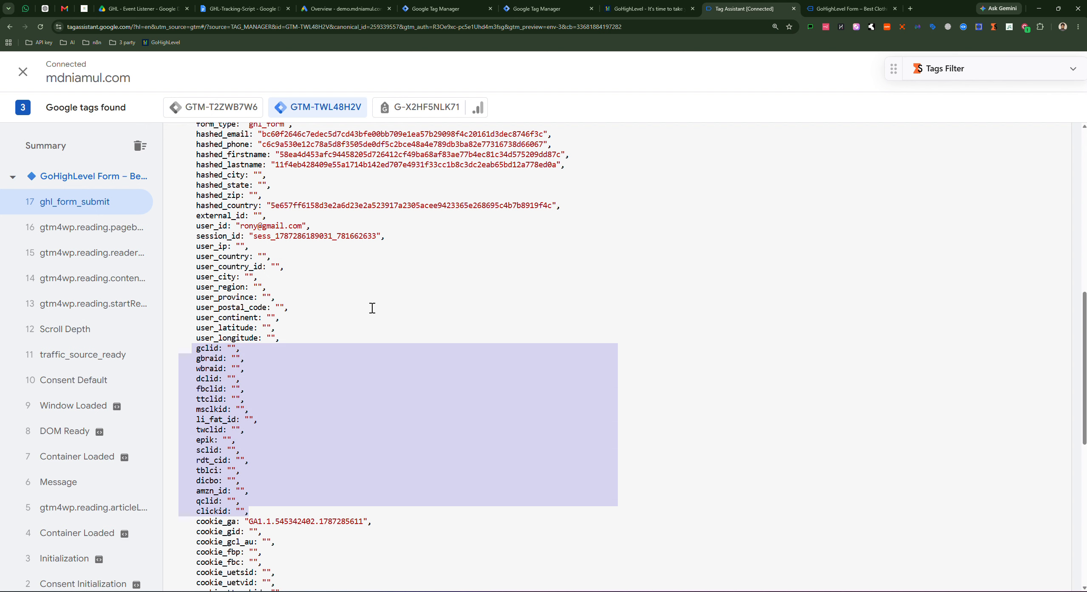
scroll(337, 295, "up", 7)
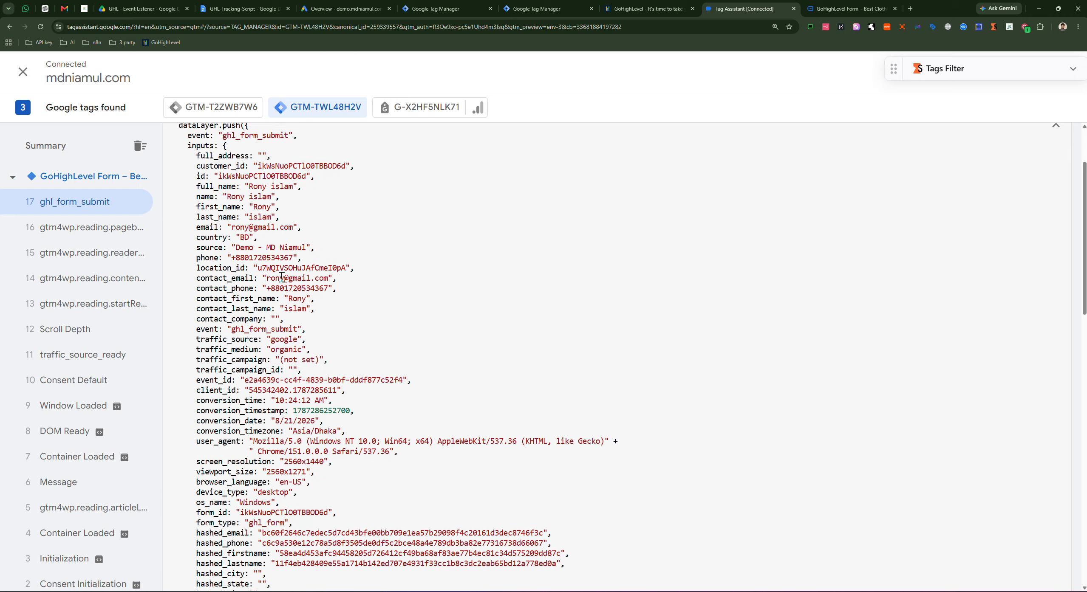
left_click(1055, 222)
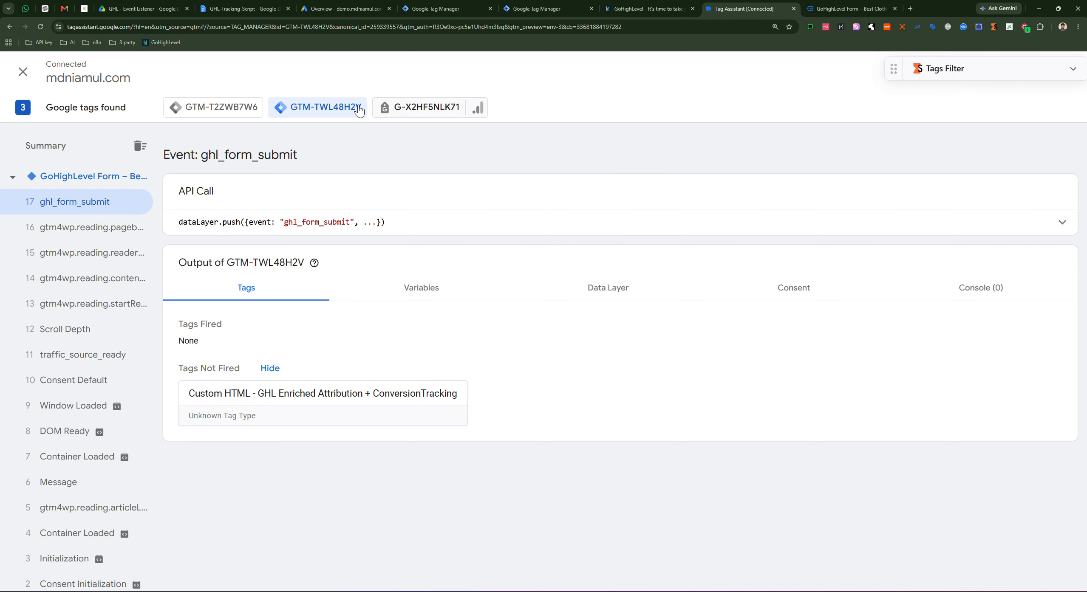
Step: In Google Ads, open Goals to view the Conversions summary showing no active conversion actions
left_click(351, 8)
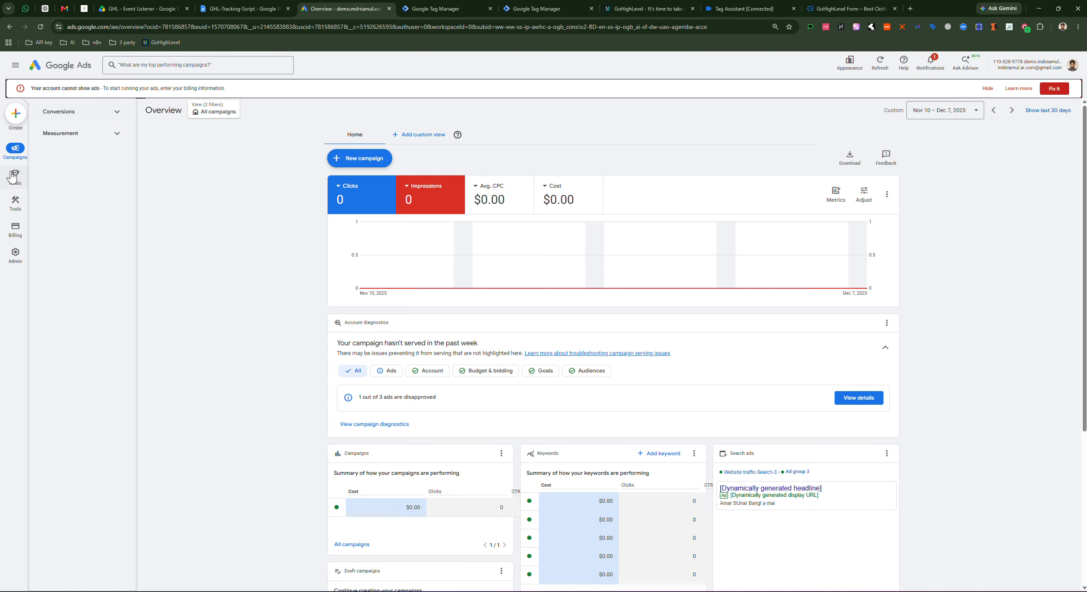
key("ctrl+plus")
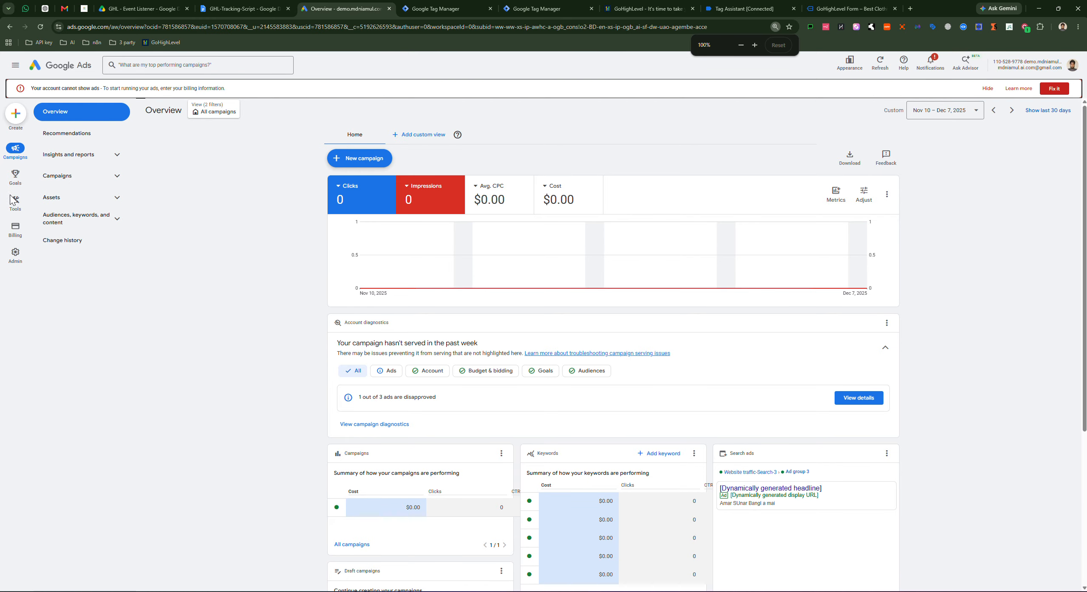
left_click(18, 203)
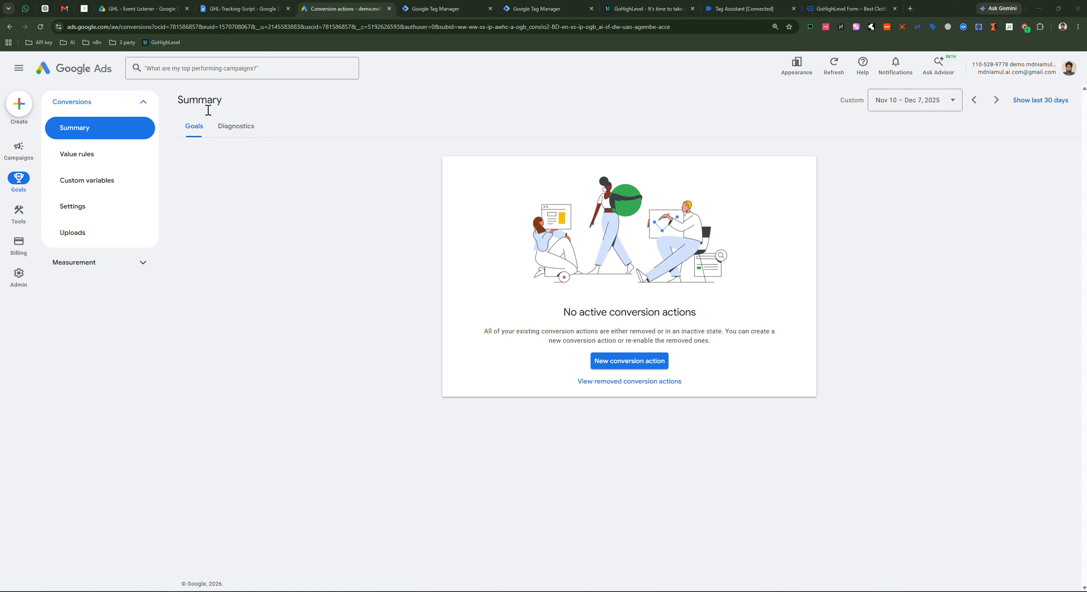
Step: Start a new conversion action and uncheck offline conversions, keeping website and phone-call sources
left_click(622, 365)
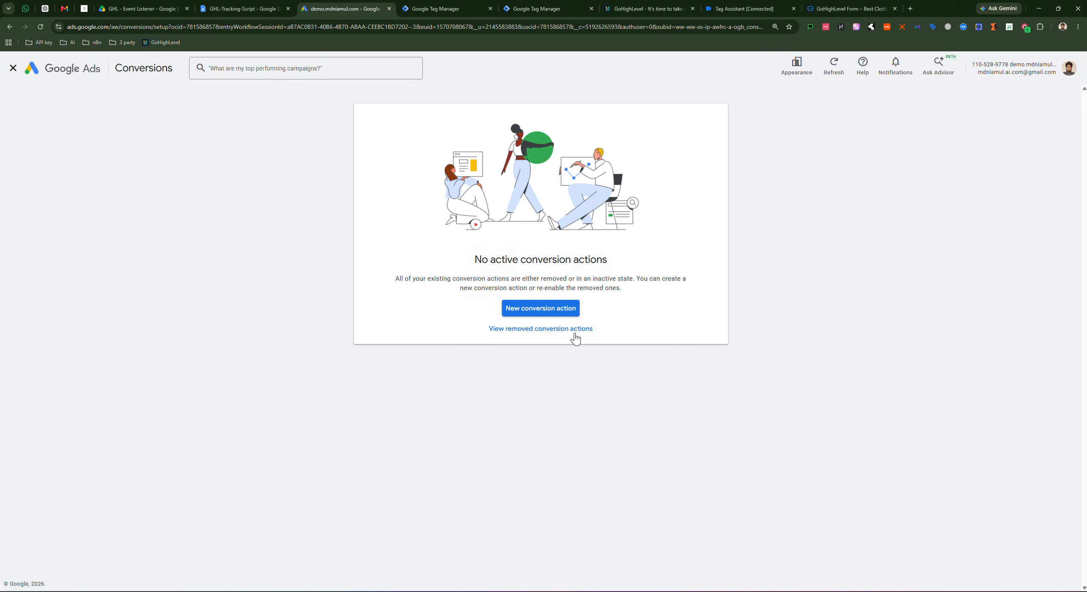
left_click(520, 311)
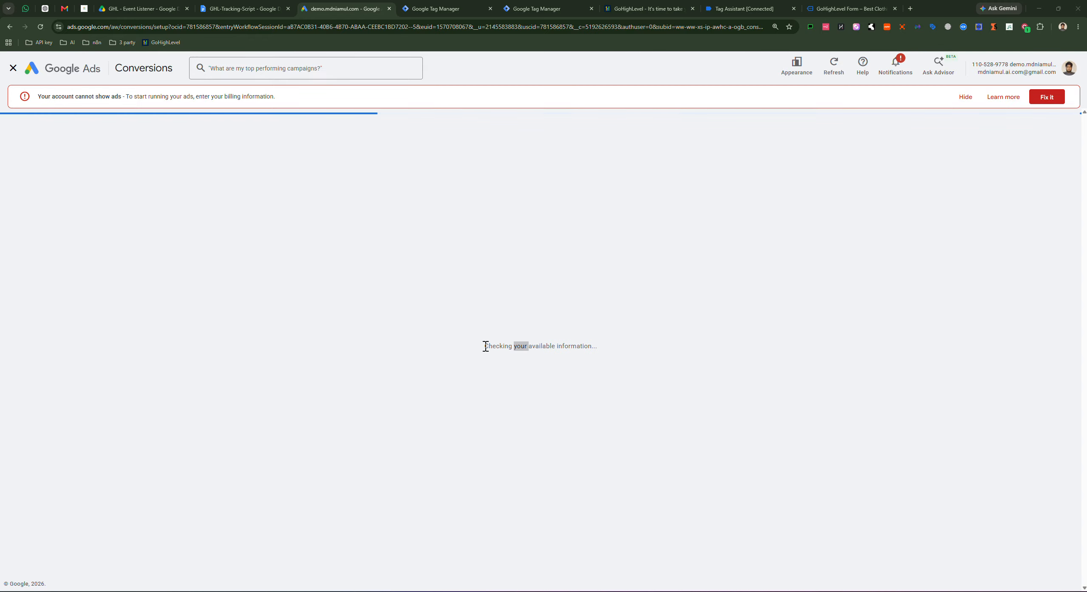
left_click(497, 199)
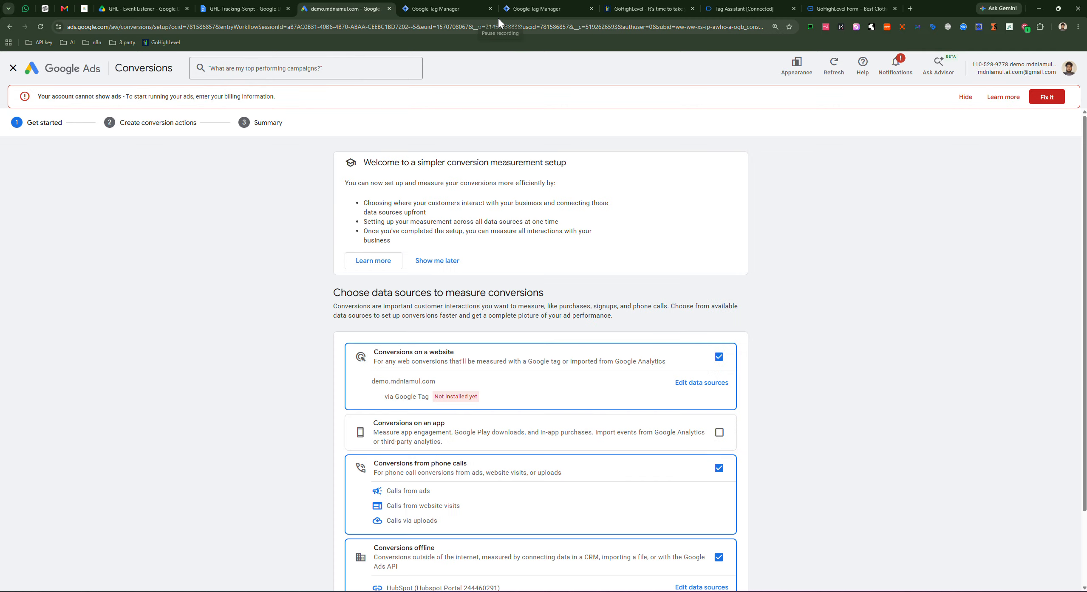
scroll(507, 294, "down", 2)
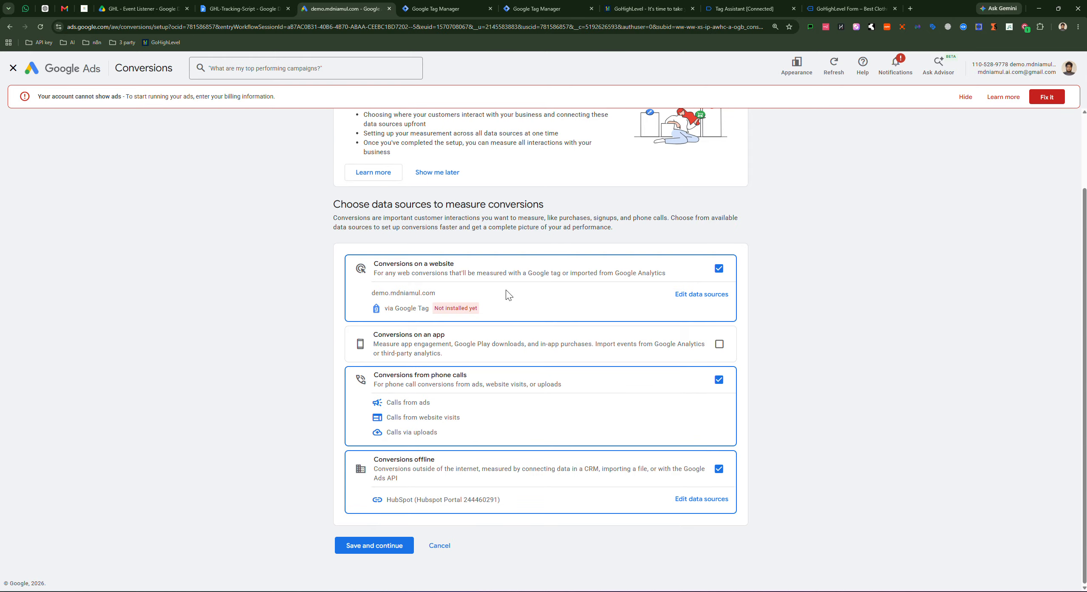
scroll(389, 251, "up", 2)
scroll(352, 239, "down", 2)
left_click(718, 469)
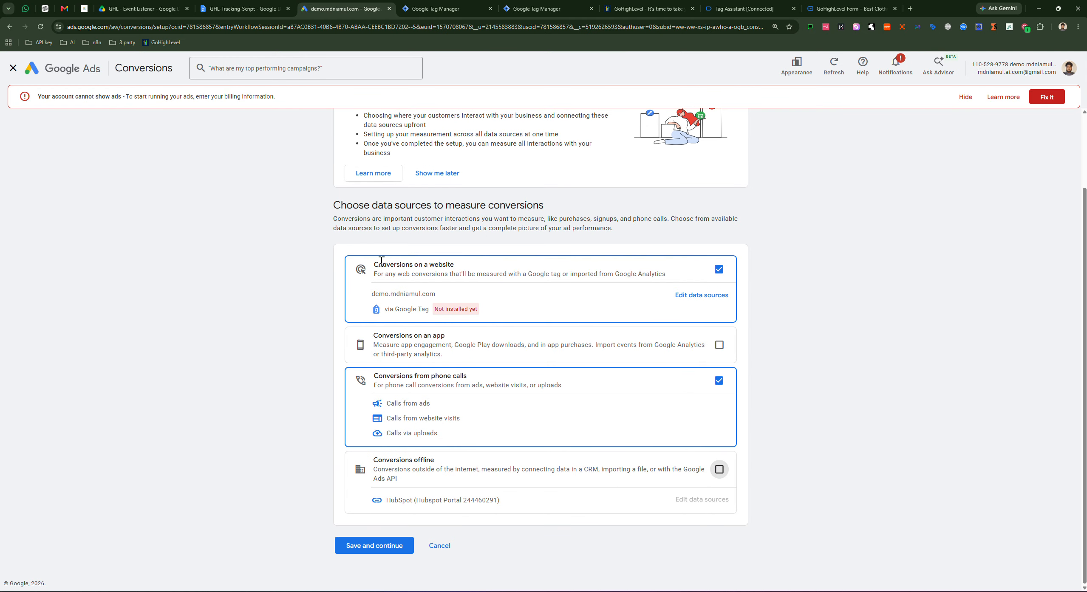
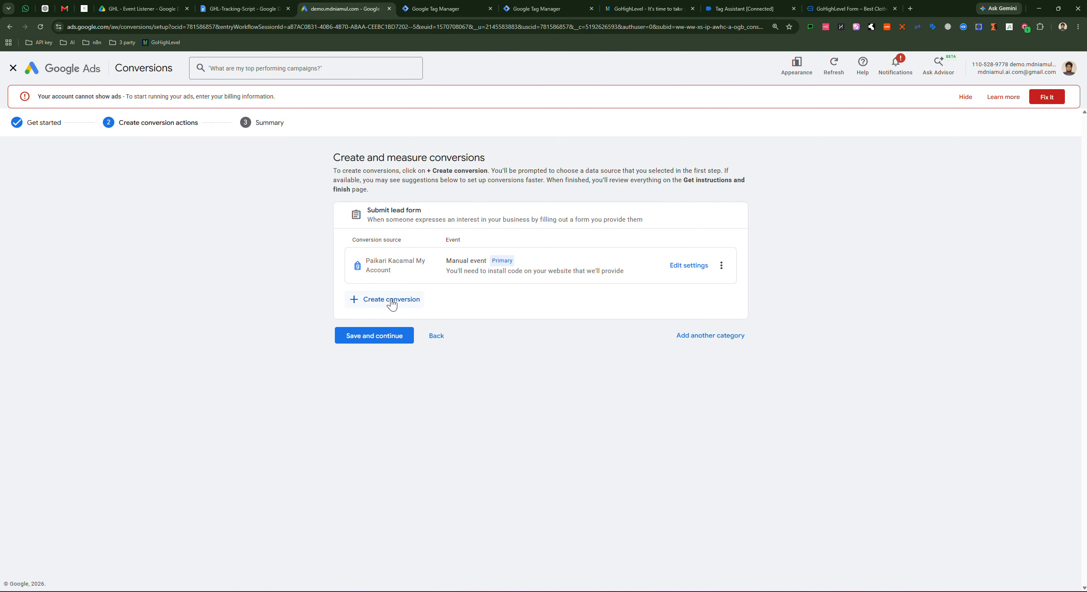
Step: Save the 'Submit lead form' conversion action and continue to its setup summary
left_click(362, 340)
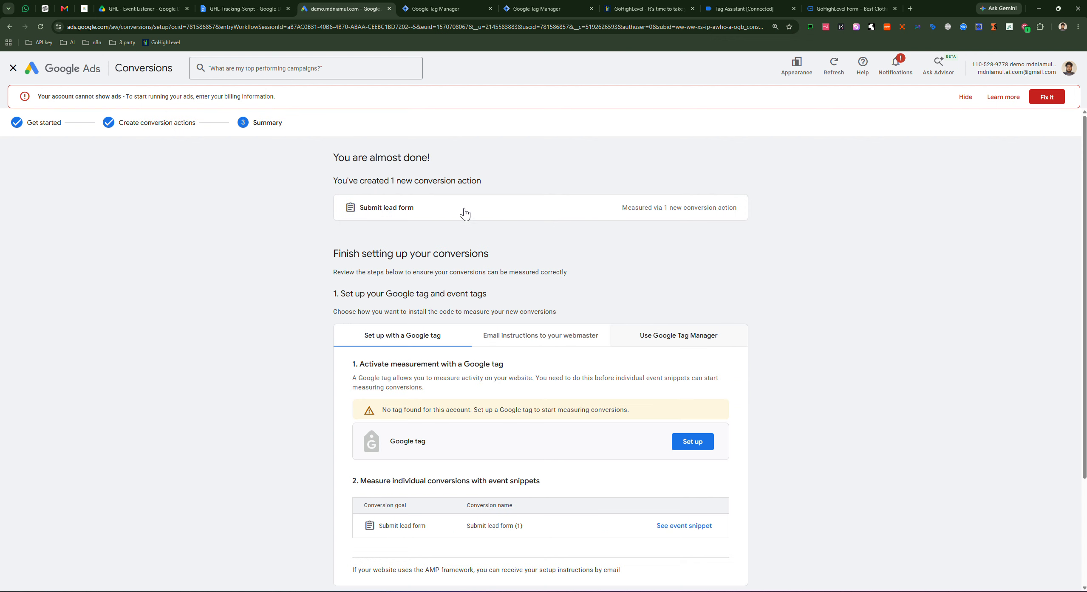
Step: Bring up the Google Tag Manager install instructions, copy the Conversion ID, and go to Tag Manager
scroll(644, 337, "down", 3)
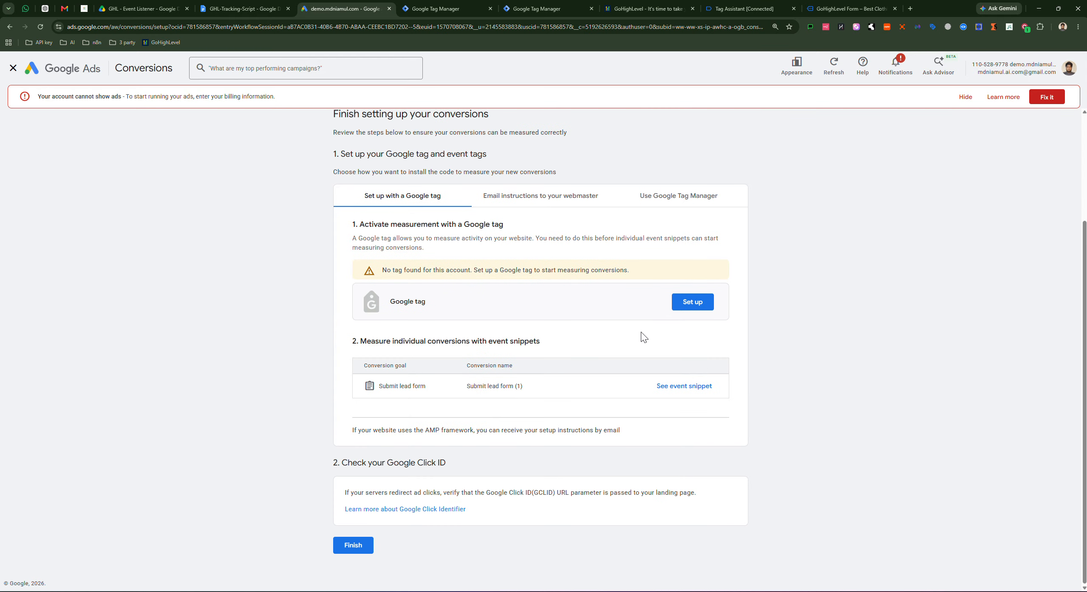
left_click(674, 199)
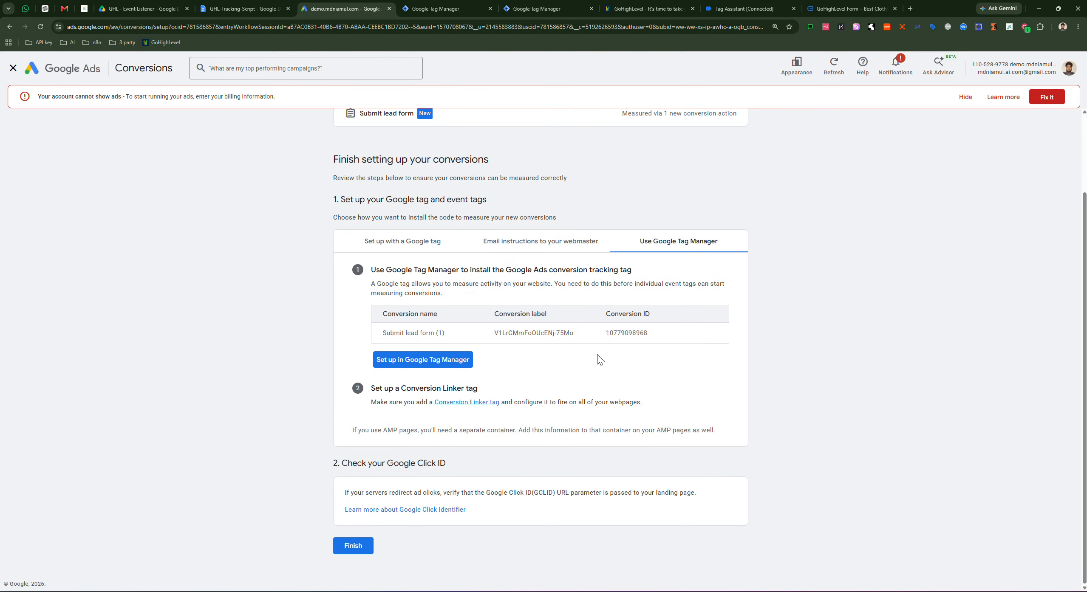
double_click(632, 334)
key("ctrl+c")
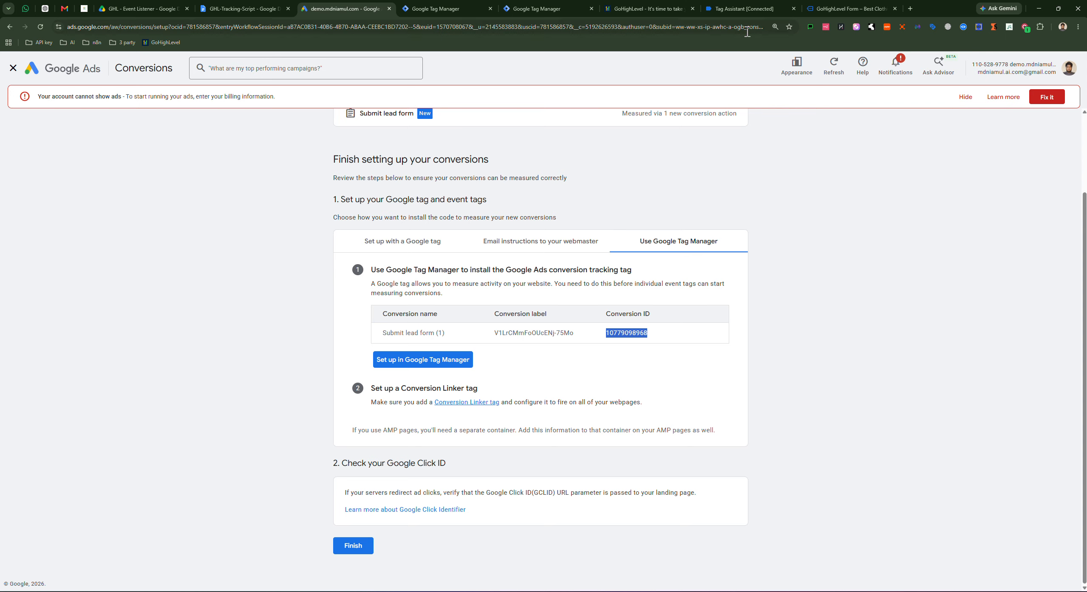
left_click(455, 10)
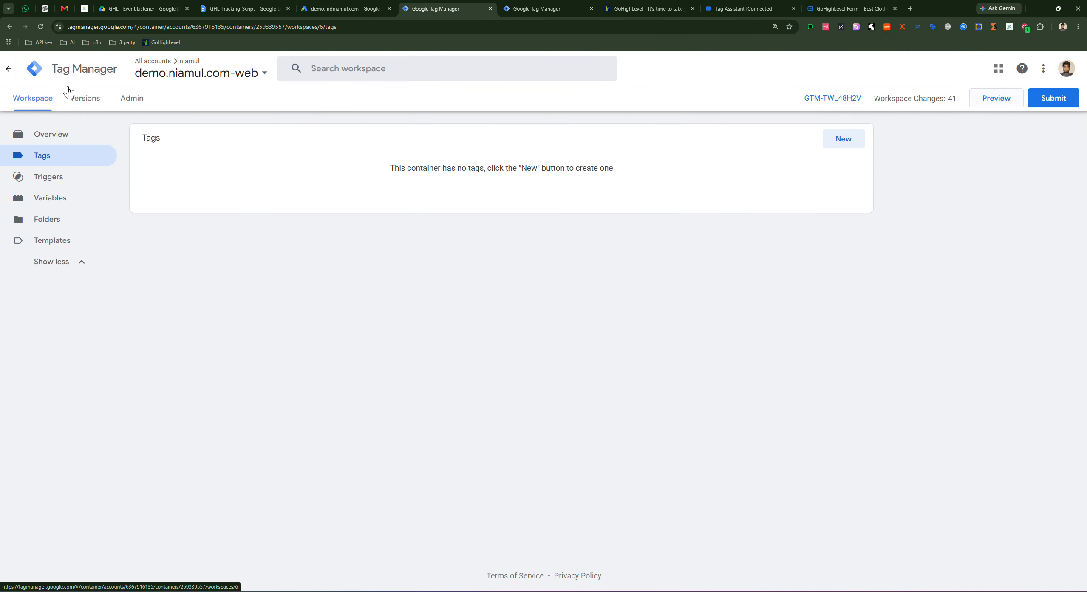
Step: Reload the Tags page and save a Conversion Linker tag named 'Conversion Linker' firing on All Pages
left_click(42, 28)
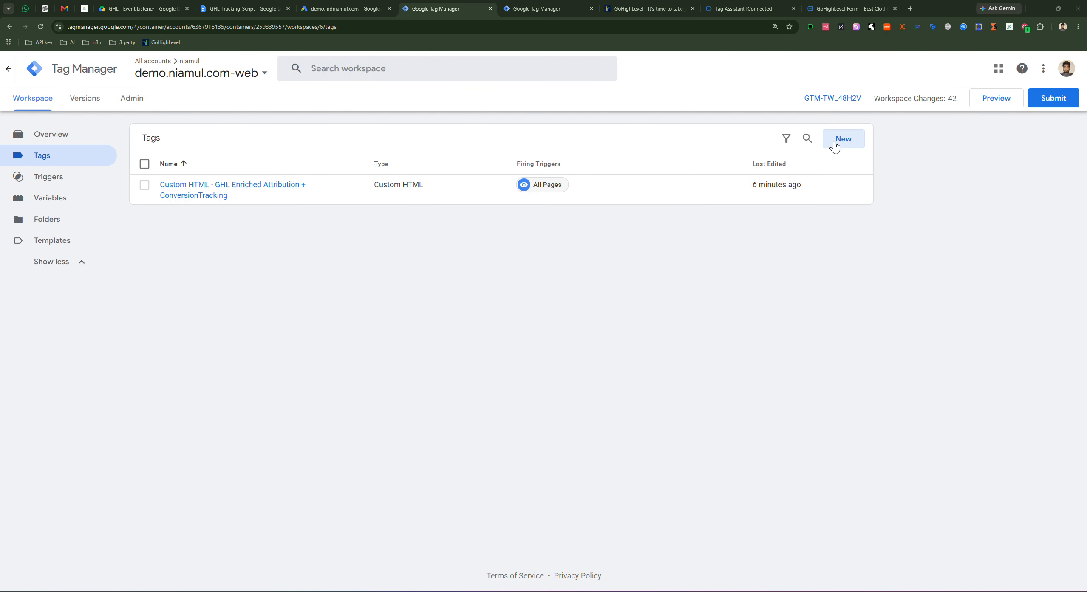
left_click(834, 146)
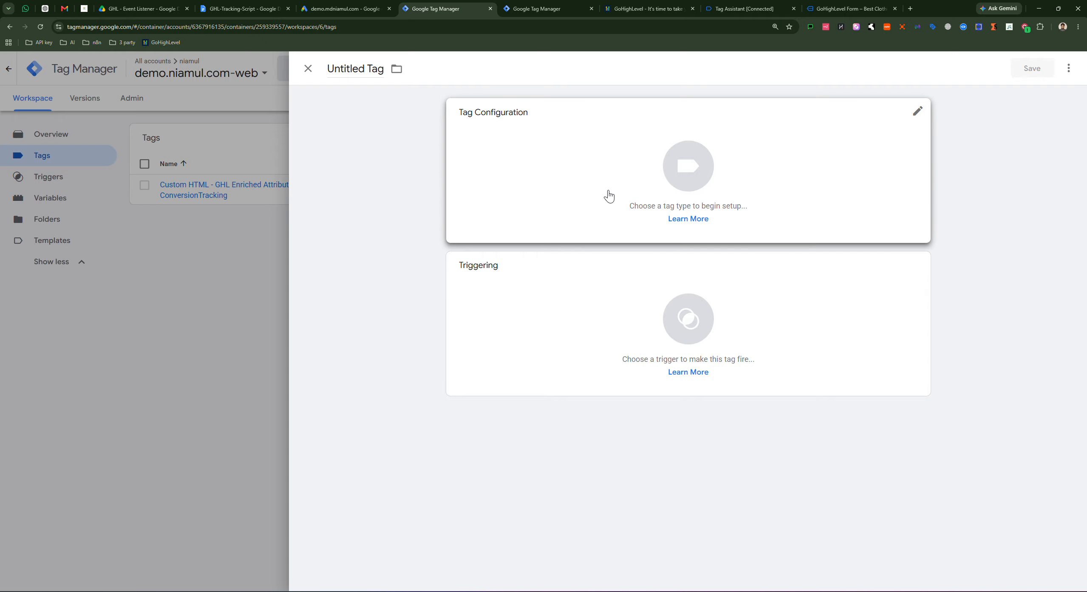
left_click(706, 167)
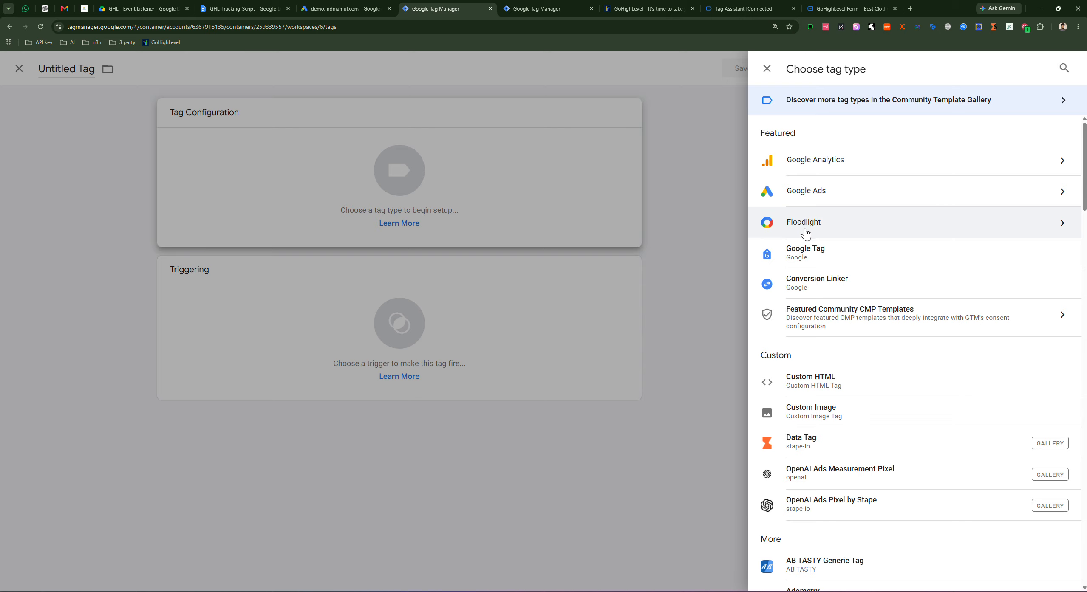
left_click(841, 282)
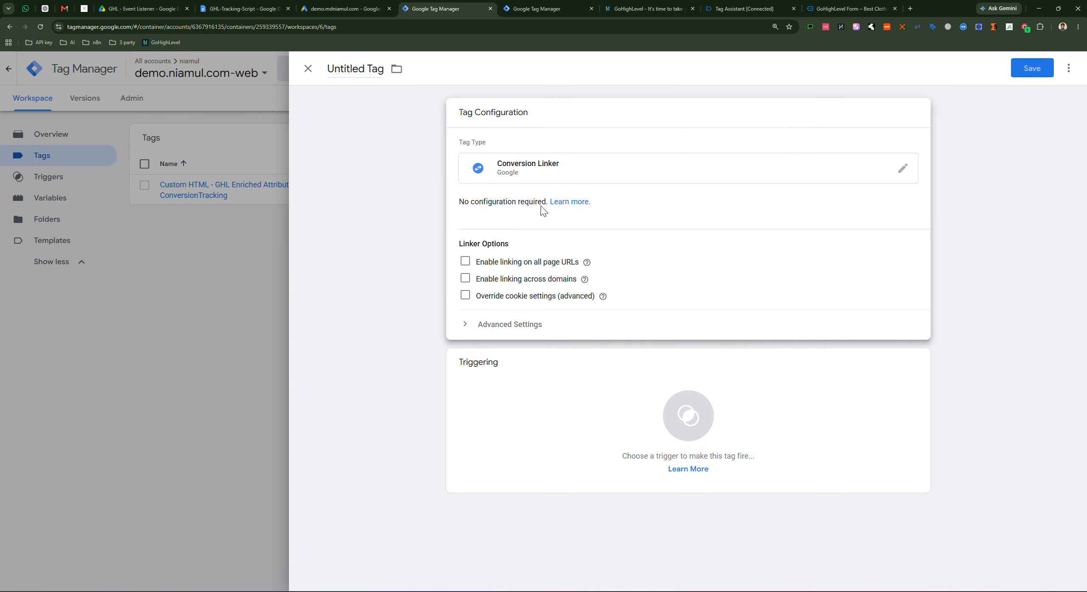
left_click(698, 416)
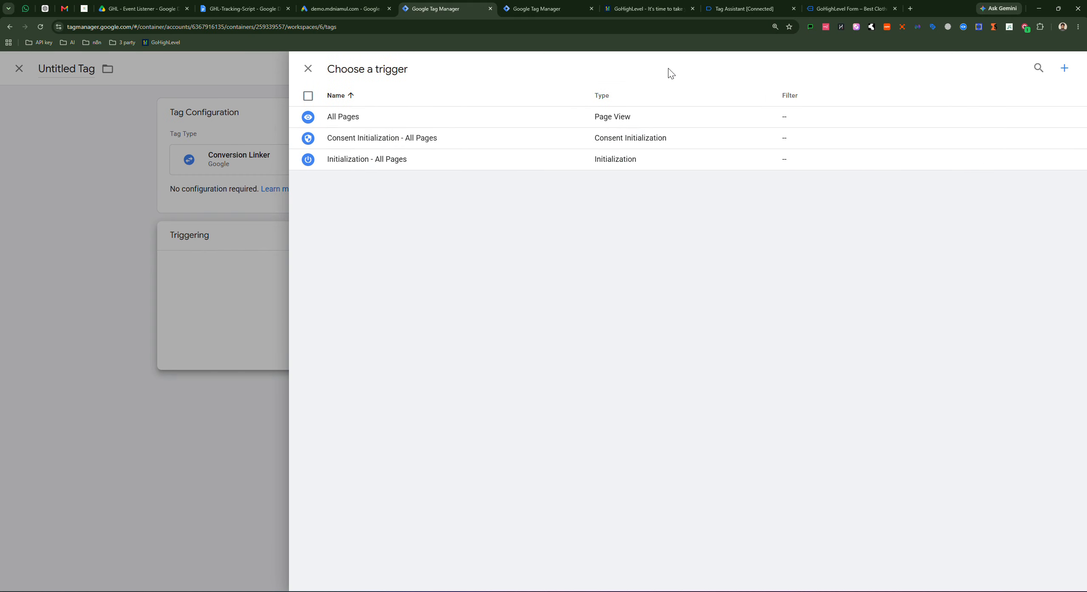
left_click(383, 115)
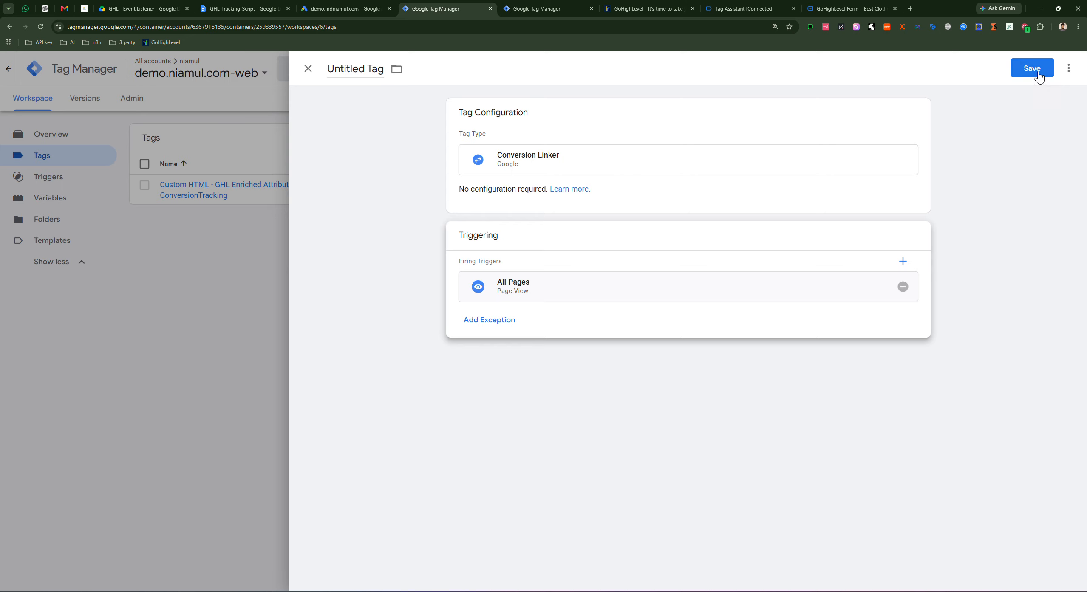
left_click(1032, 69)
left_click(633, 225)
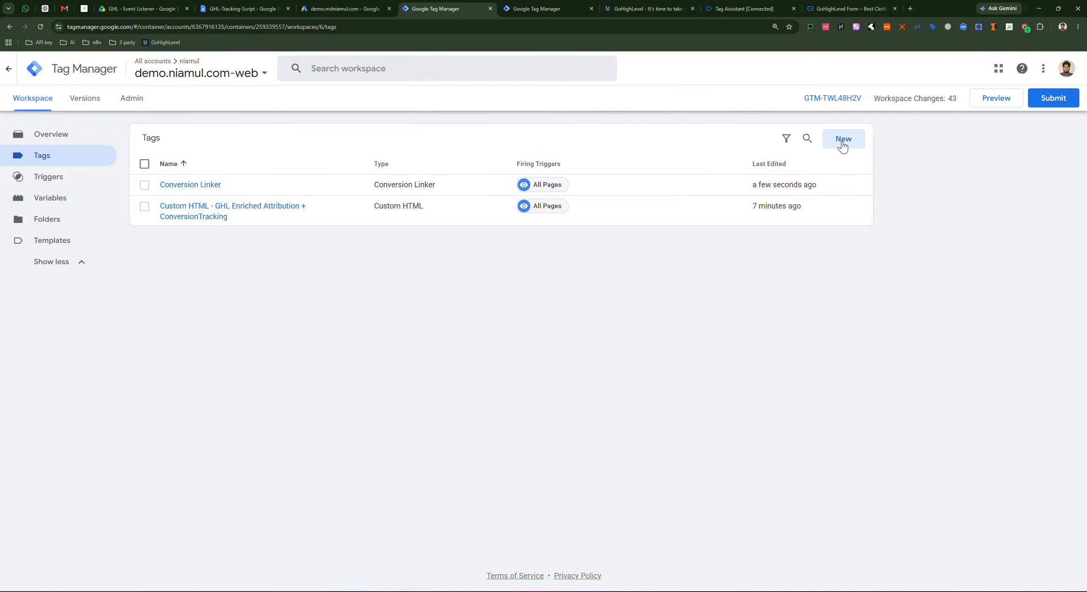
Step: Create a Google Tag whose Tag ID is the pasted conversion ID with an AW- prefix, named 'Google Tag'
left_click(842, 145)
left_click(705, 158)
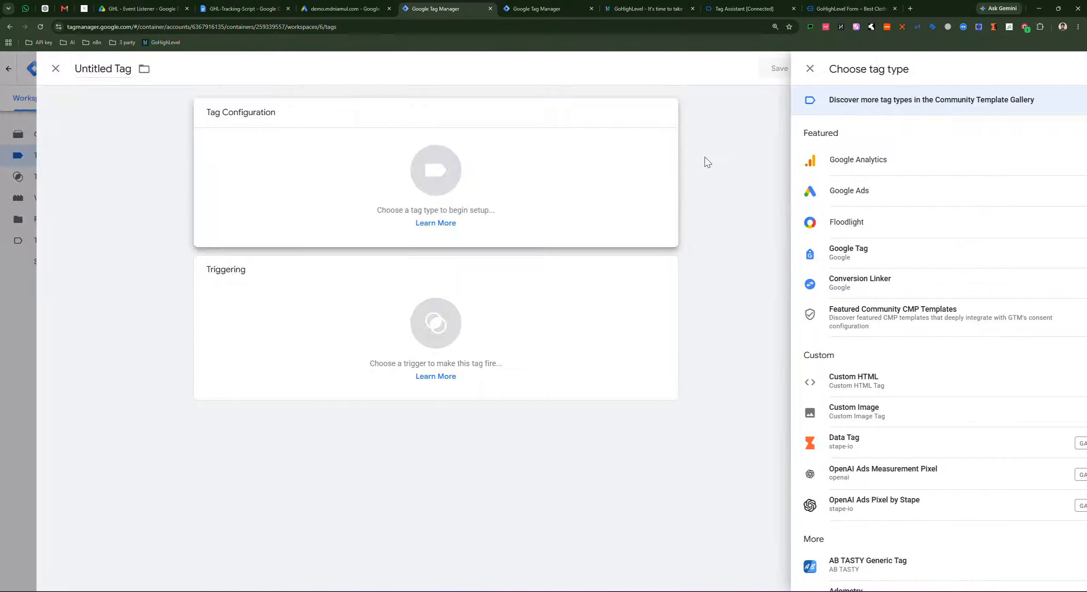
left_click(818, 199)
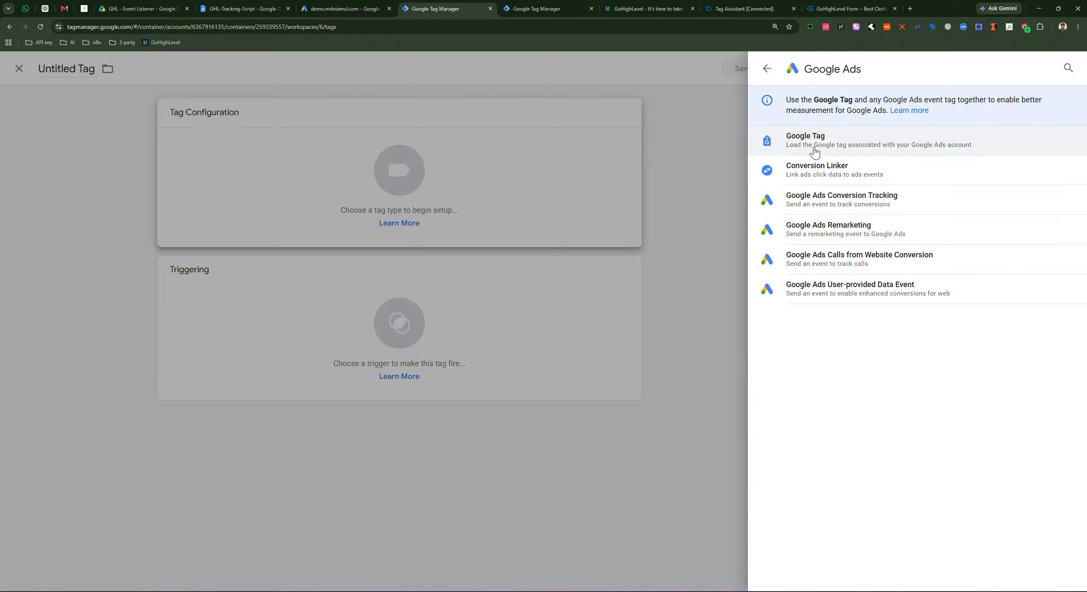
left_click(837, 139)
left_click(492, 217)
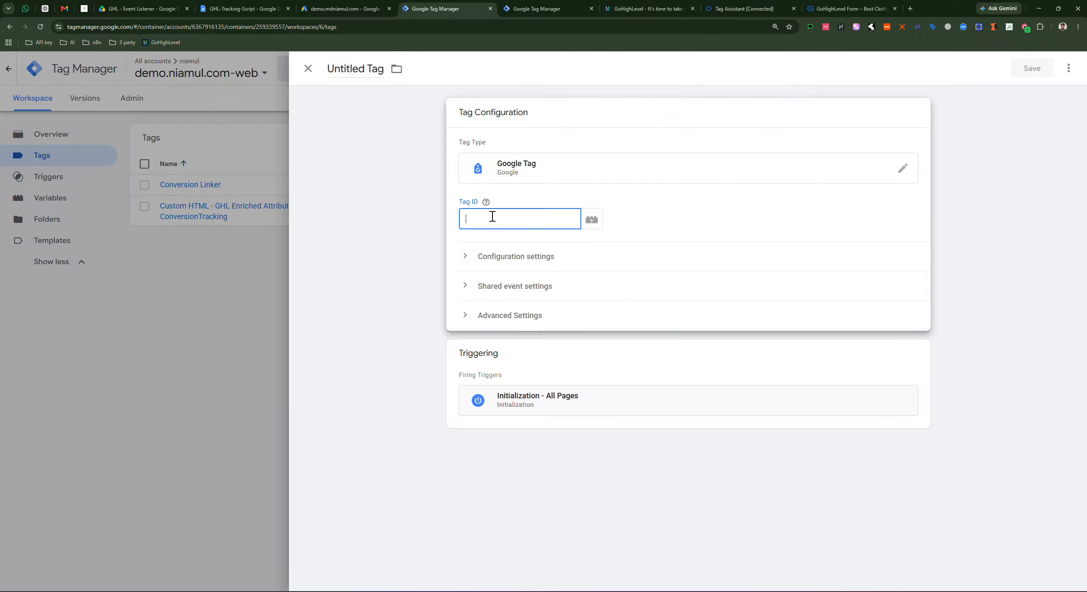
key("ctrl+v")
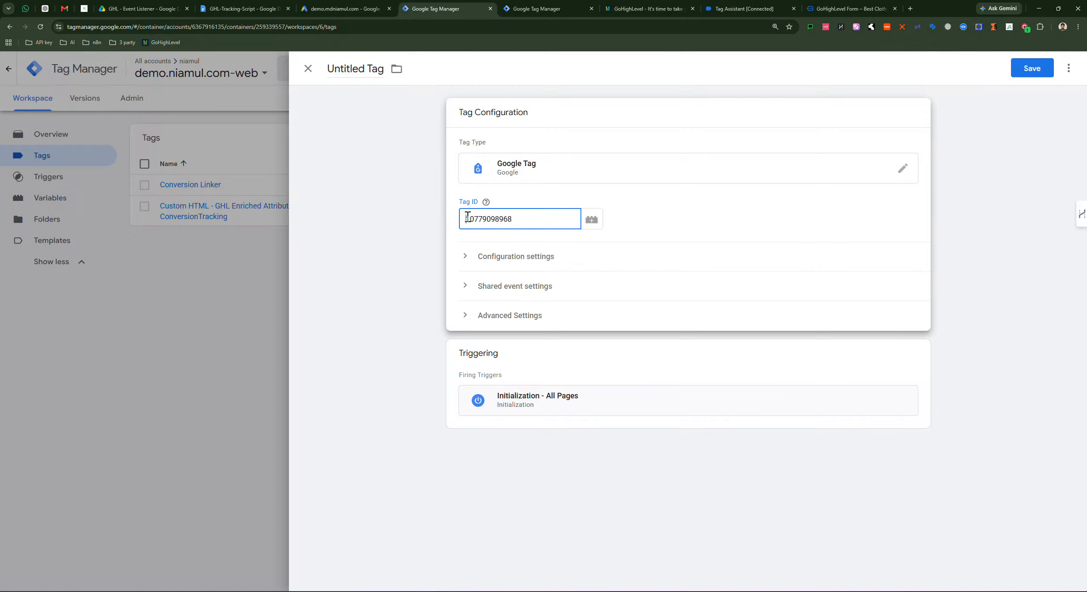
type("AW-")
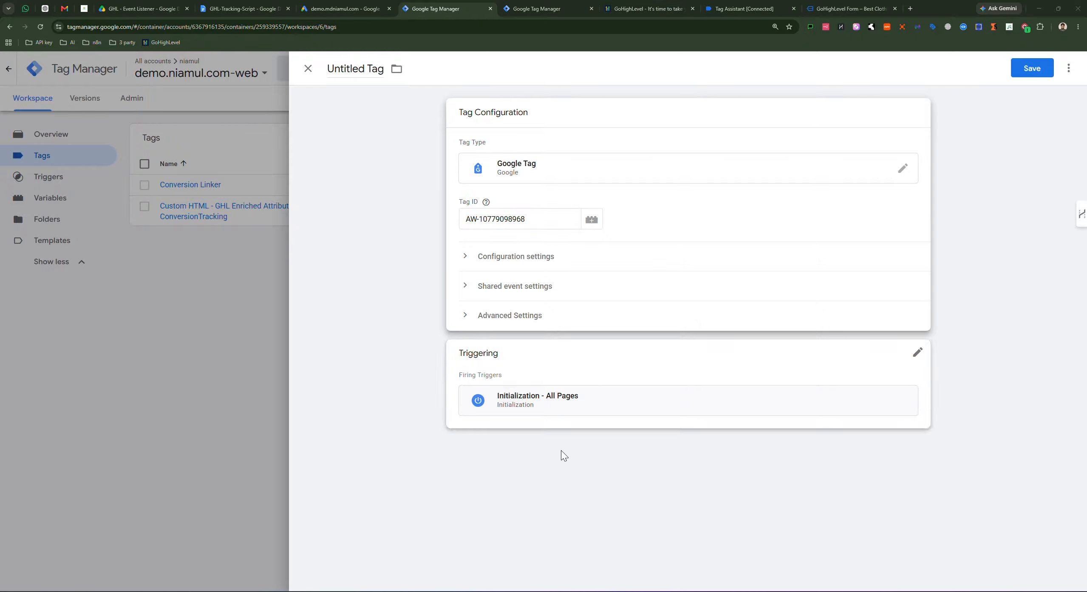
left_click(1016, 79)
left_click(618, 228)
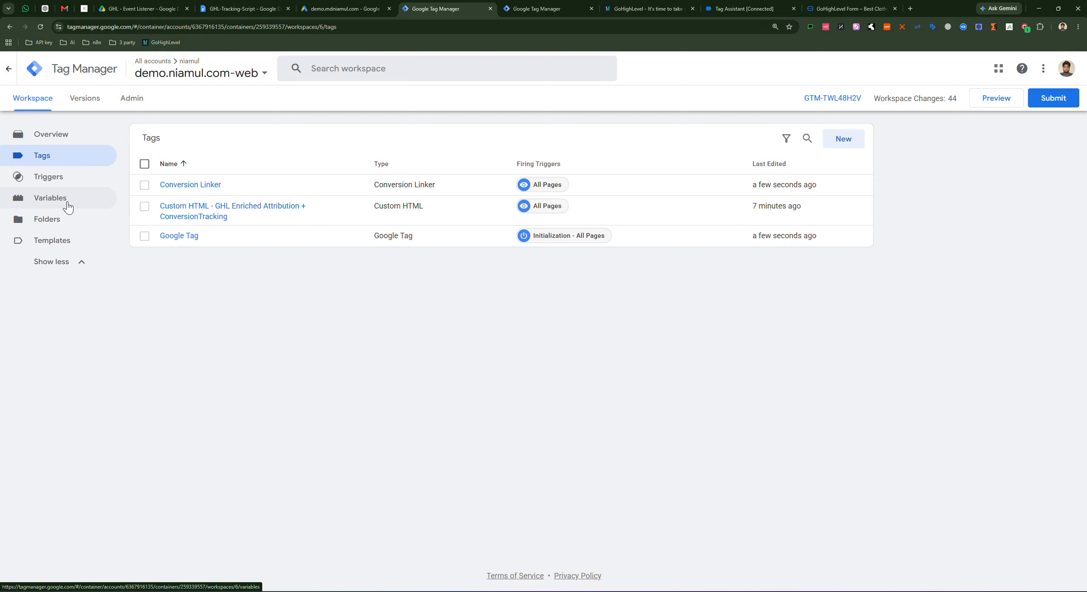
Step: Start a Google Ads Conversion Tracking tag and paste the copied conversion ID into Conversion ID
left_click(846, 141)
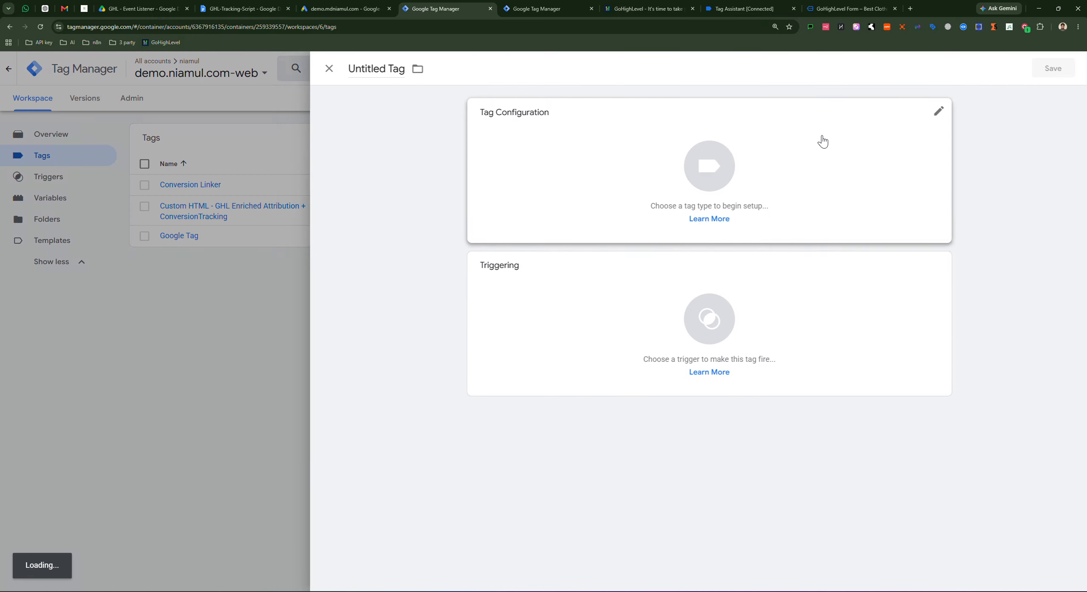
left_click(771, 151)
left_click(812, 198)
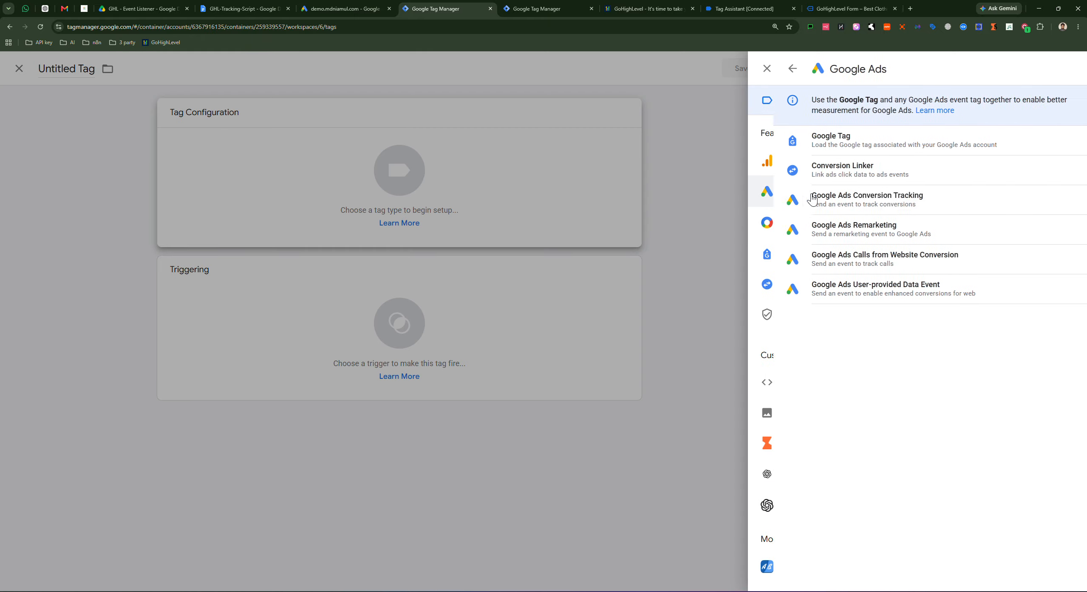
left_click(886, 199)
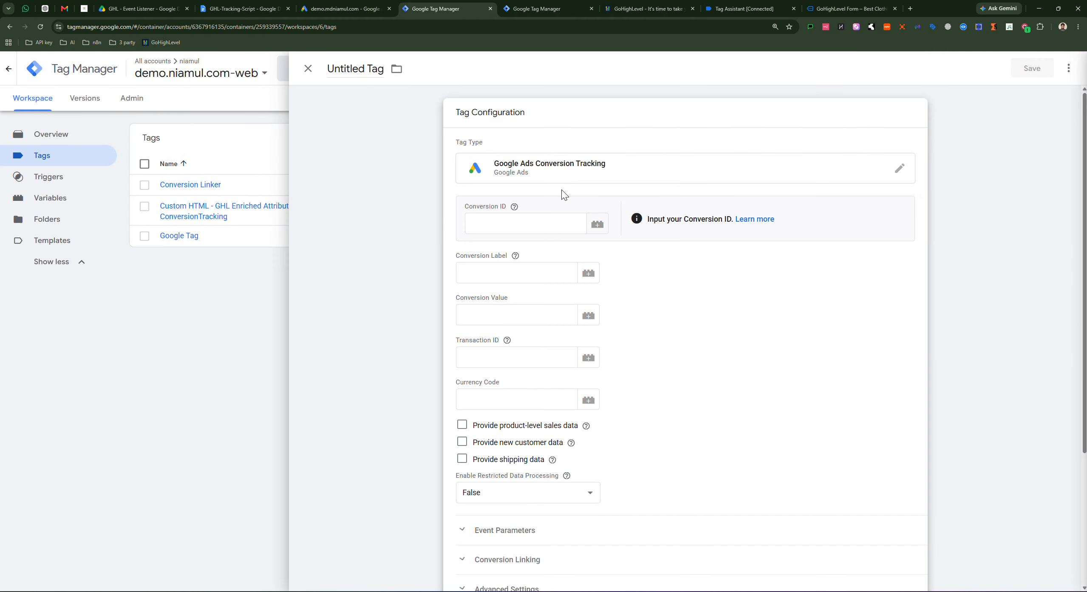
left_click(513, 223)
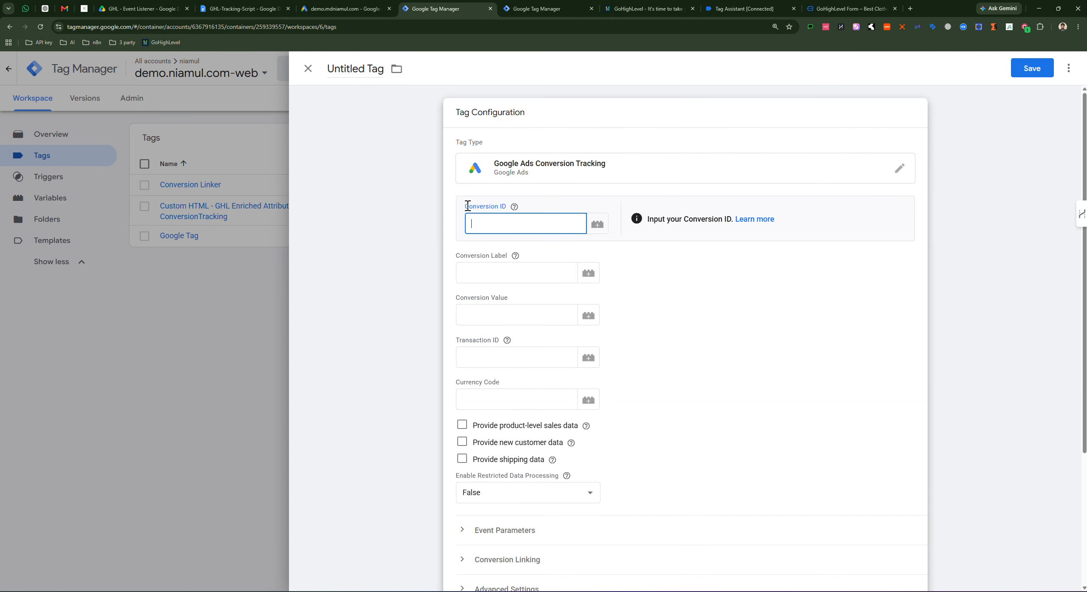
key("ctrl+v")
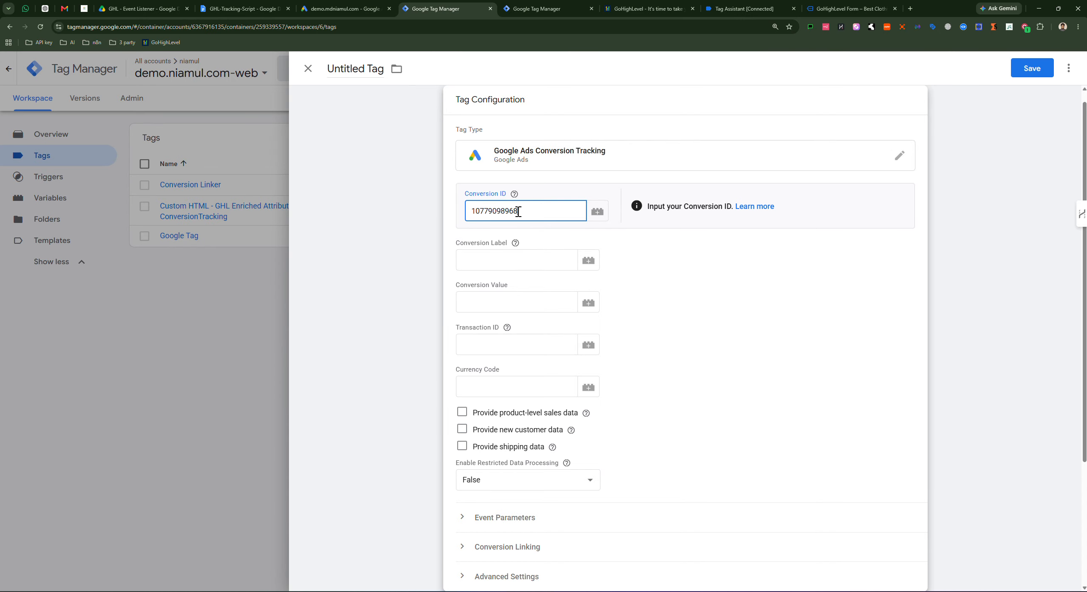
Step: Fill Conversion Label with the label copied from Google Ads and bring up the trigger list
left_click(548, 260)
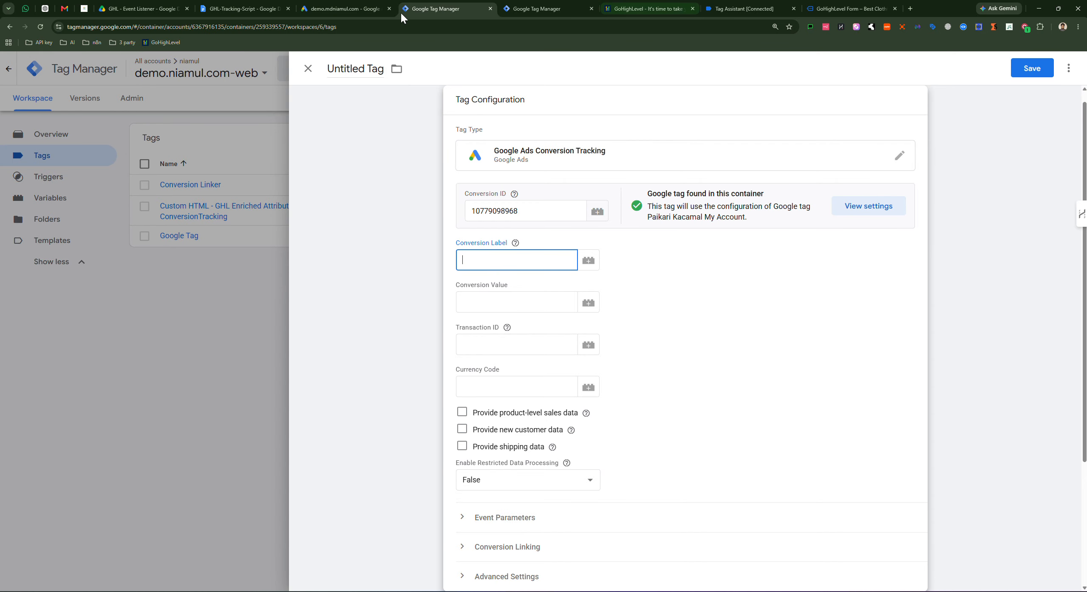
left_click(310, 9)
left_click(554, 331)
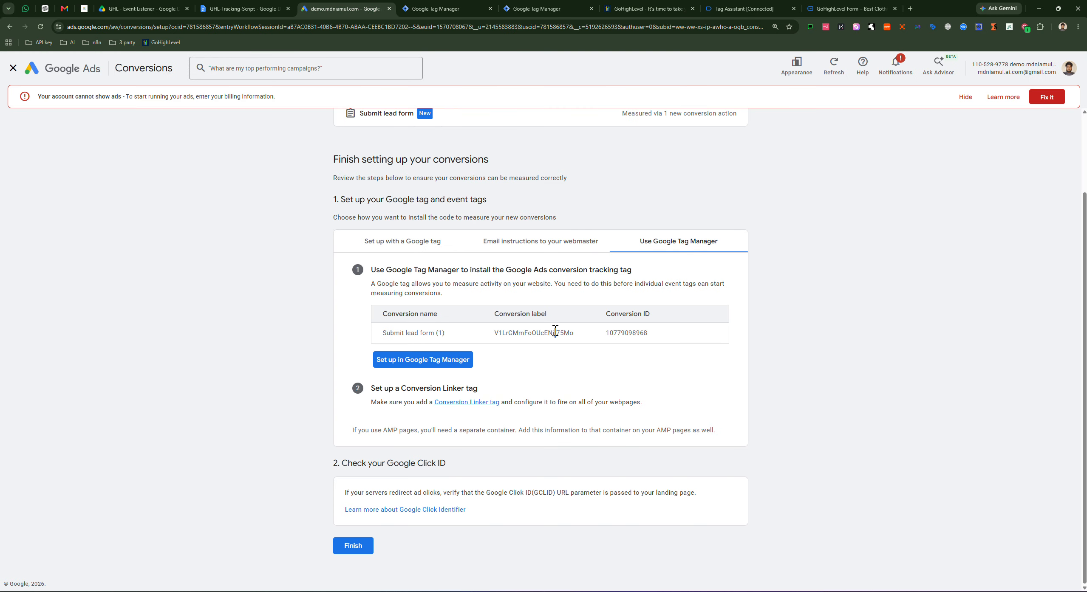
triple_click(555, 332)
key("ctrl+c")
left_click(442, 9)
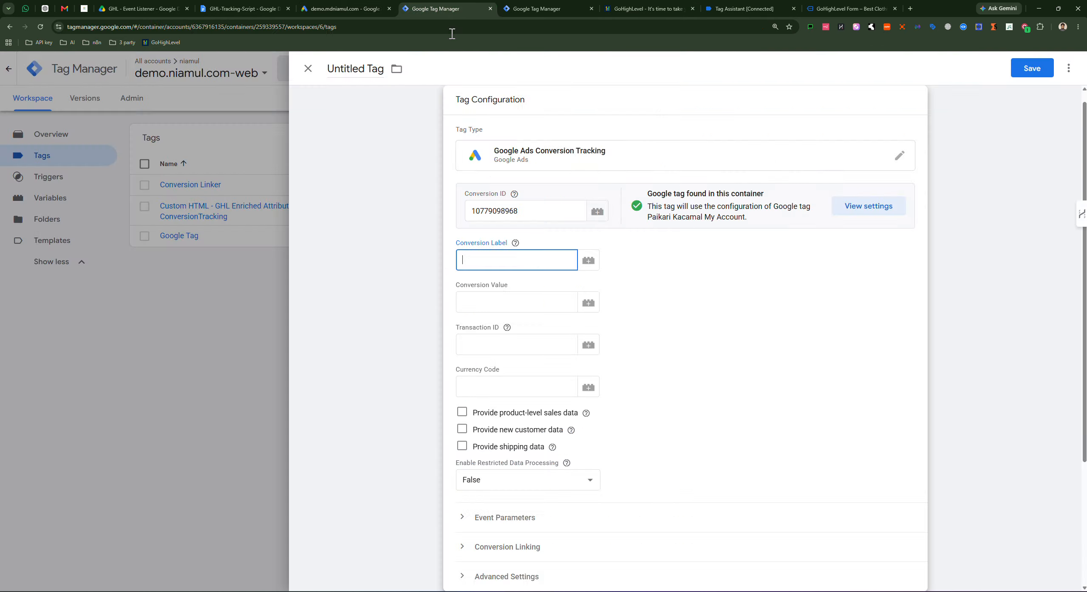
key("ctrl+v")
scroll(696, 308, "down", 4)
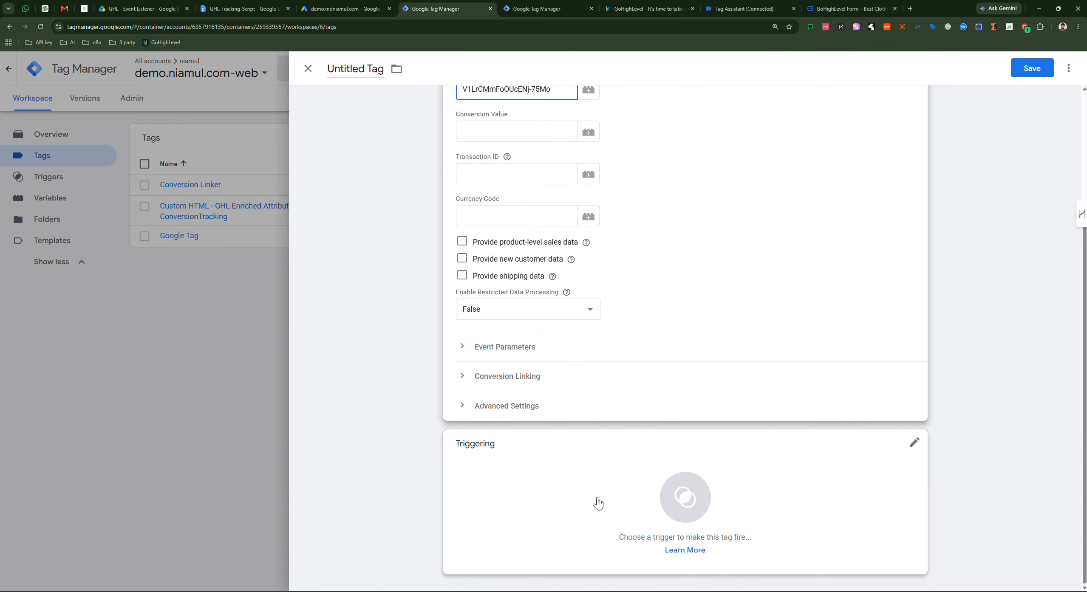
left_click(676, 479)
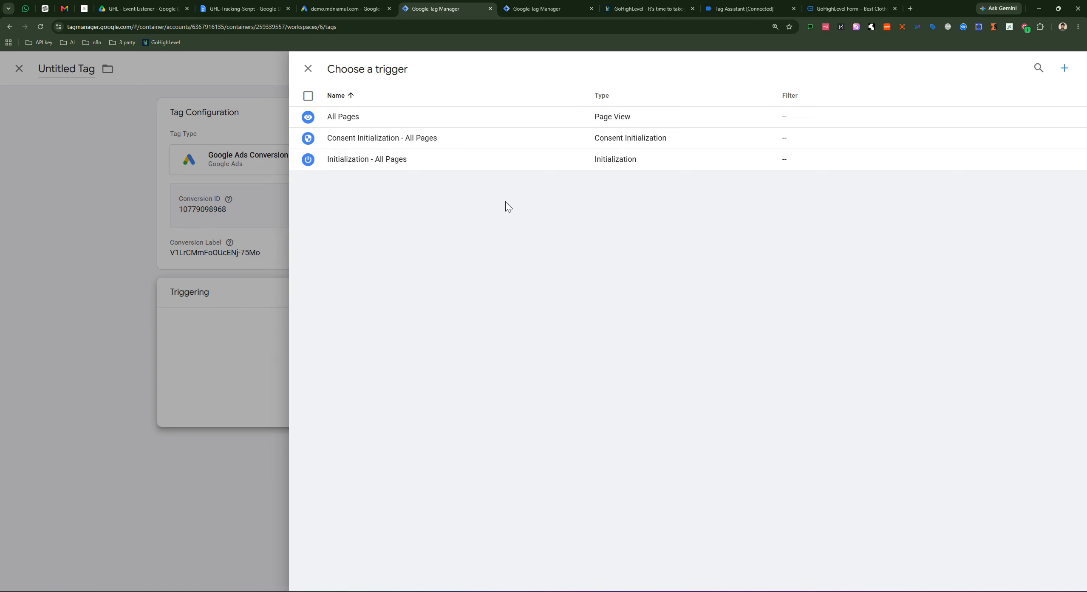
Step: Copy the exact ghl_form_submit event name from the Tag Assistant data layer
left_click(738, 7)
left_click(588, 231)
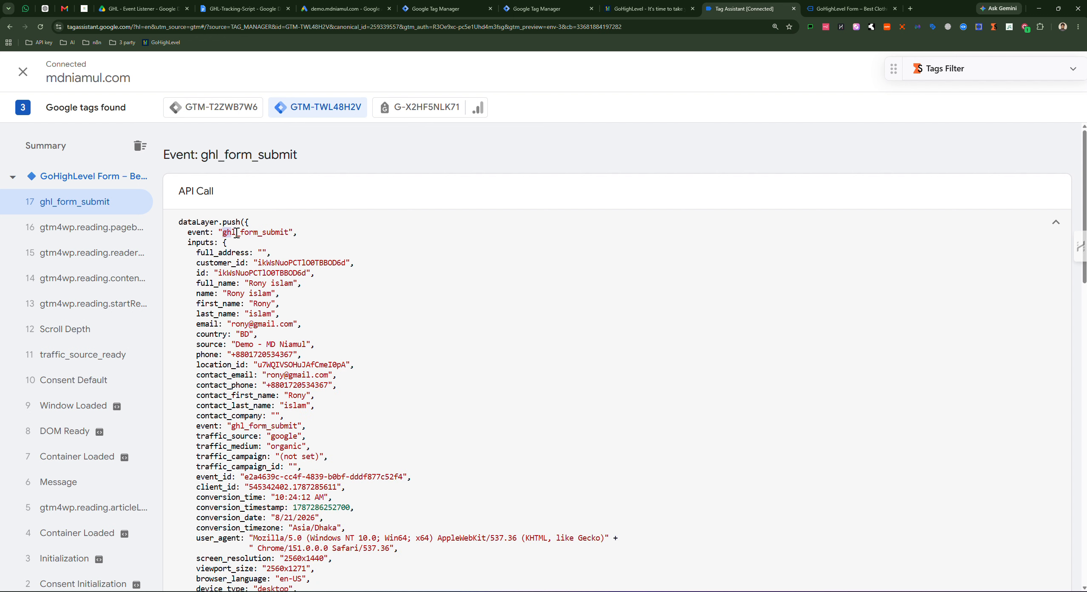
left_click_drag(222, 233, 282, 229)
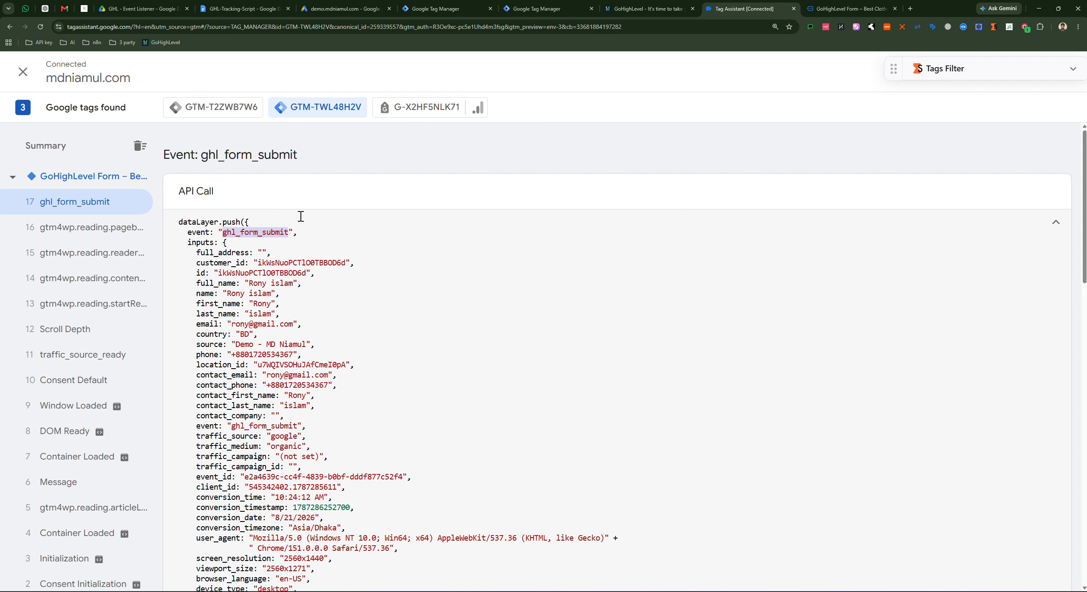
left_click(449, 9)
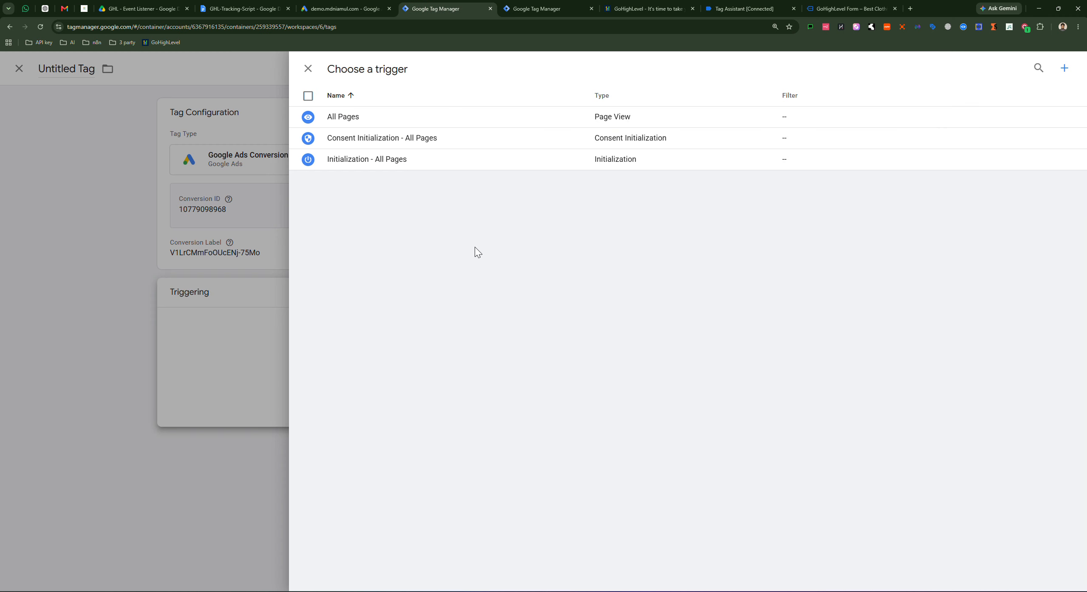
Step: Create and attach a Custom Event trigger named ghl_form_submit for the event ghl_form_submit
left_click(1063, 69)
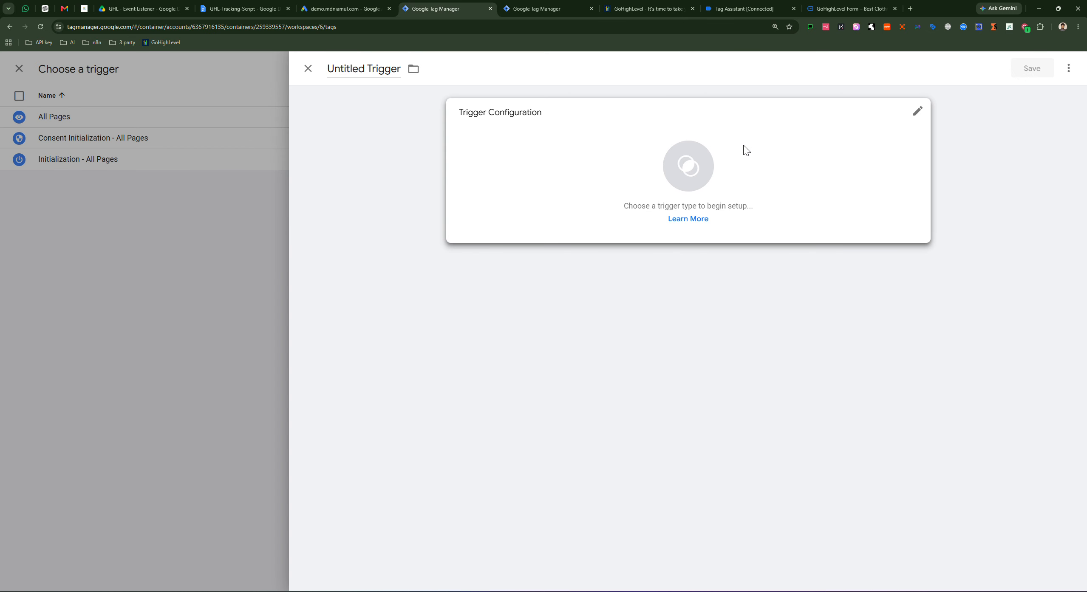
left_click(745, 150)
scroll(820, 367, "down", 2)
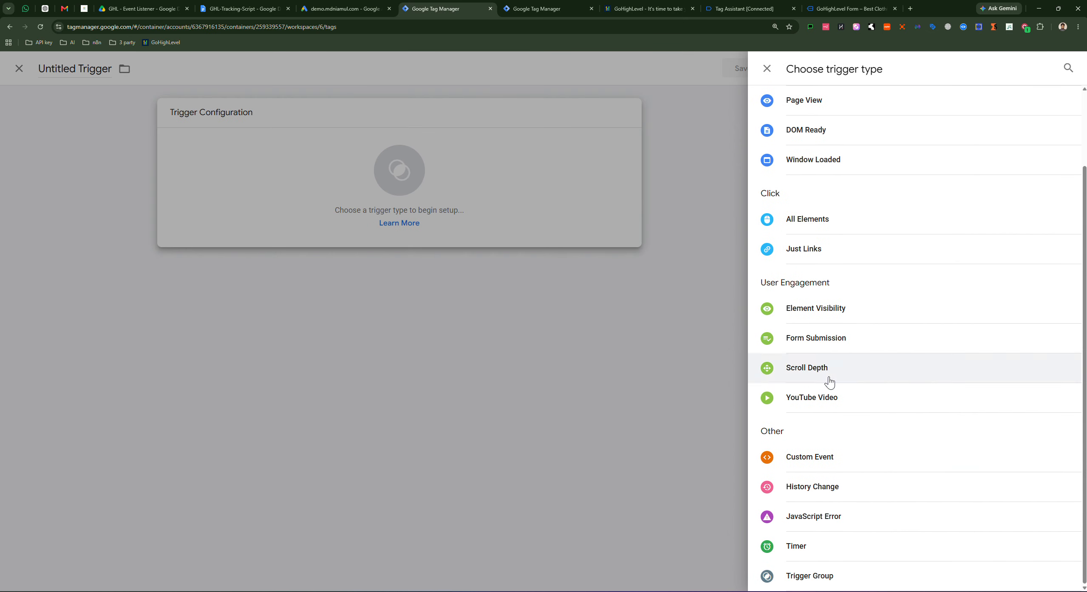
left_click(827, 459)
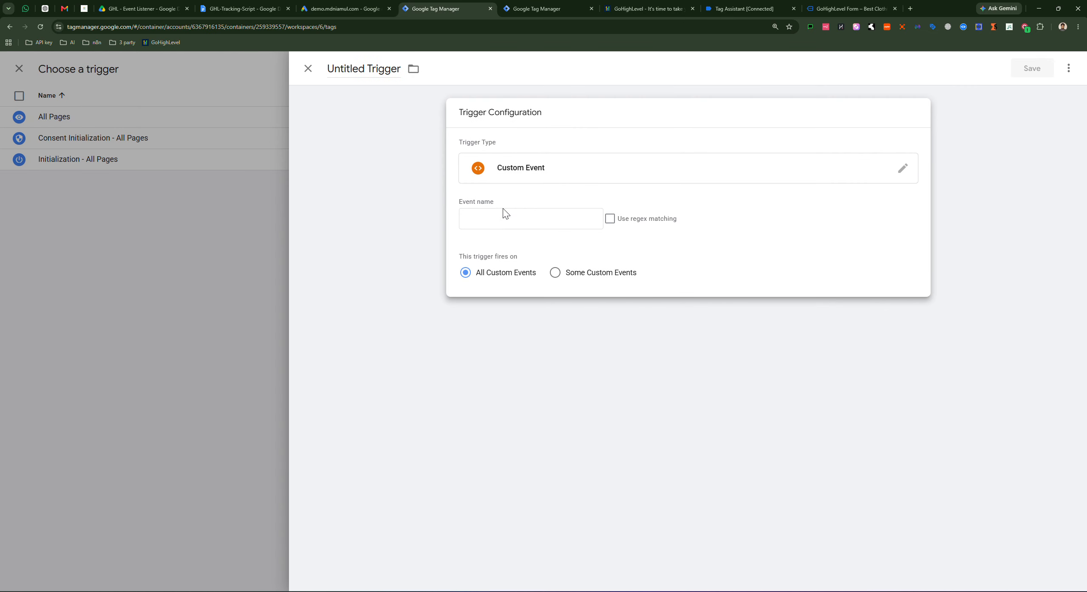
left_click(488, 222)
type("ghl_form_submit")
left_click(365, 69)
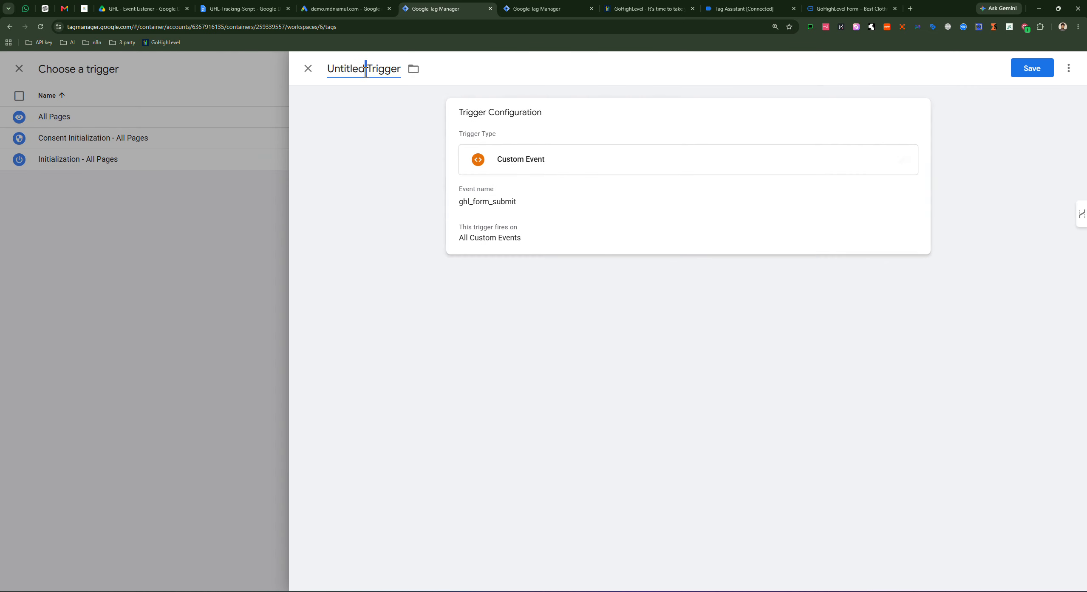
type("ghl_form_submit")
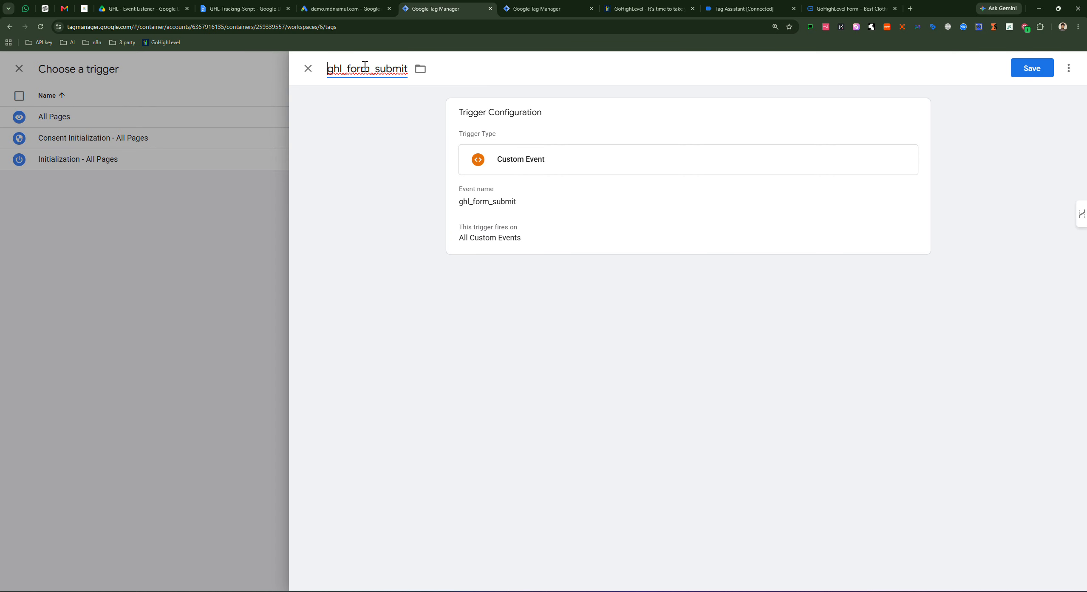
left_click(1021, 72)
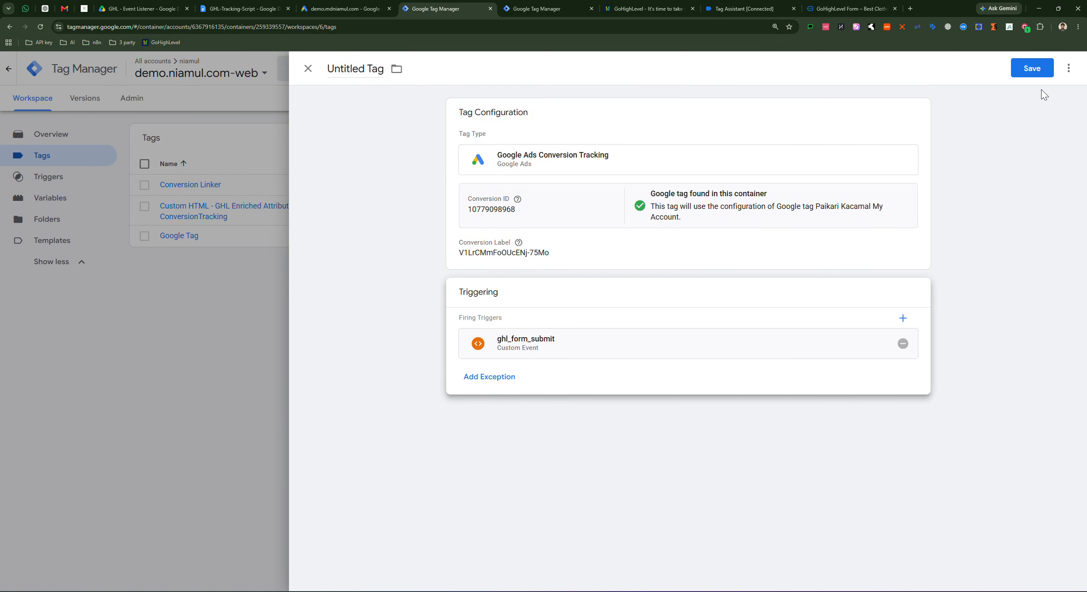
left_click(653, 242)
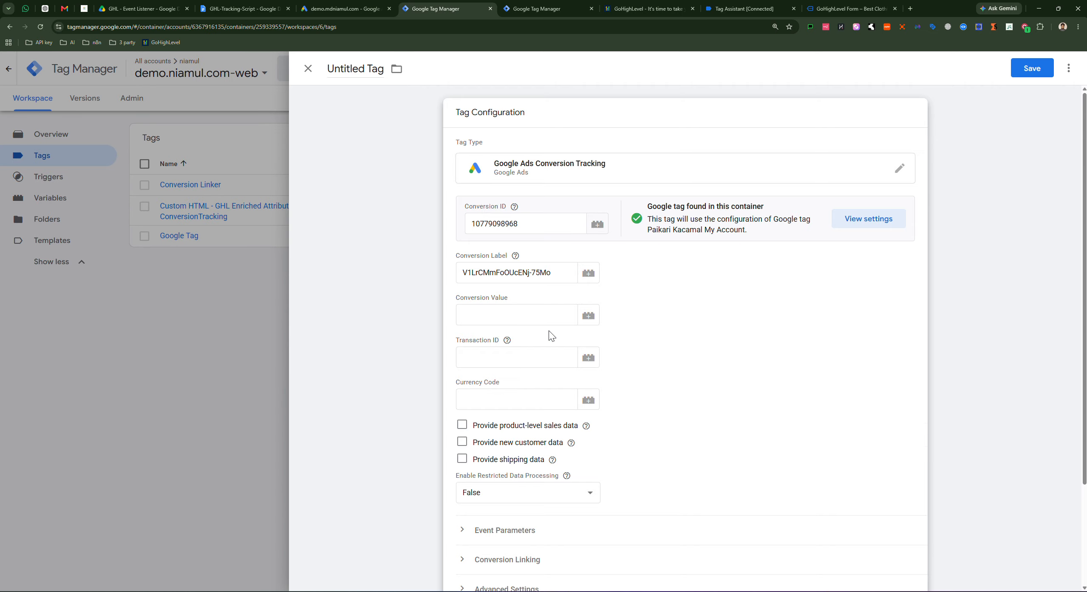
scroll(551, 335, "down", 3)
Step: Save the tag renamed 'Google Ads Conversion Lead Form Tracking' and launch Preview mode
scroll(610, 293, "up", 3)
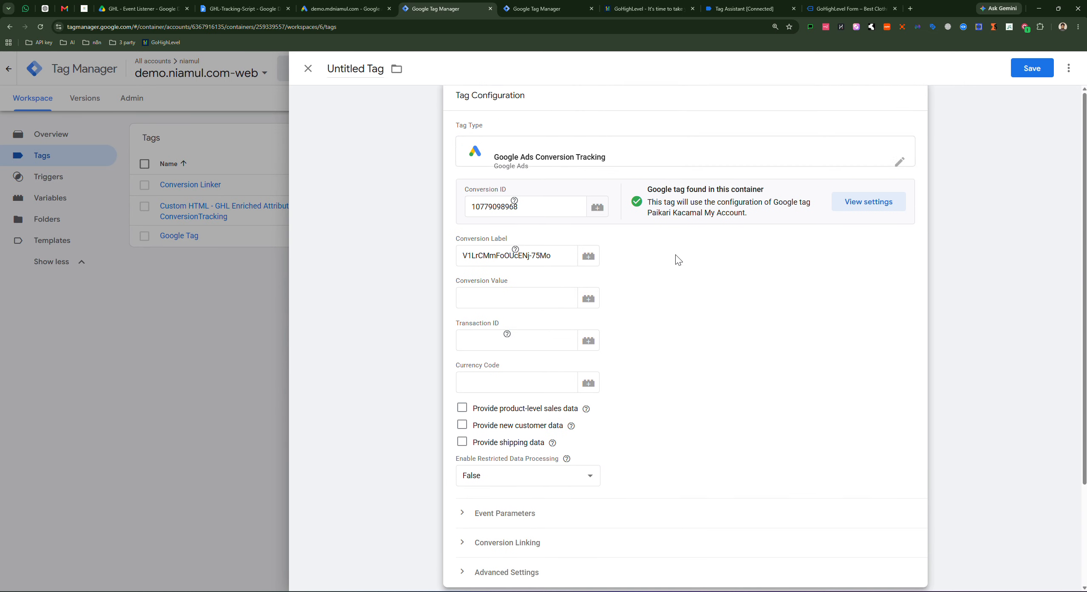
left_click(1030, 69)
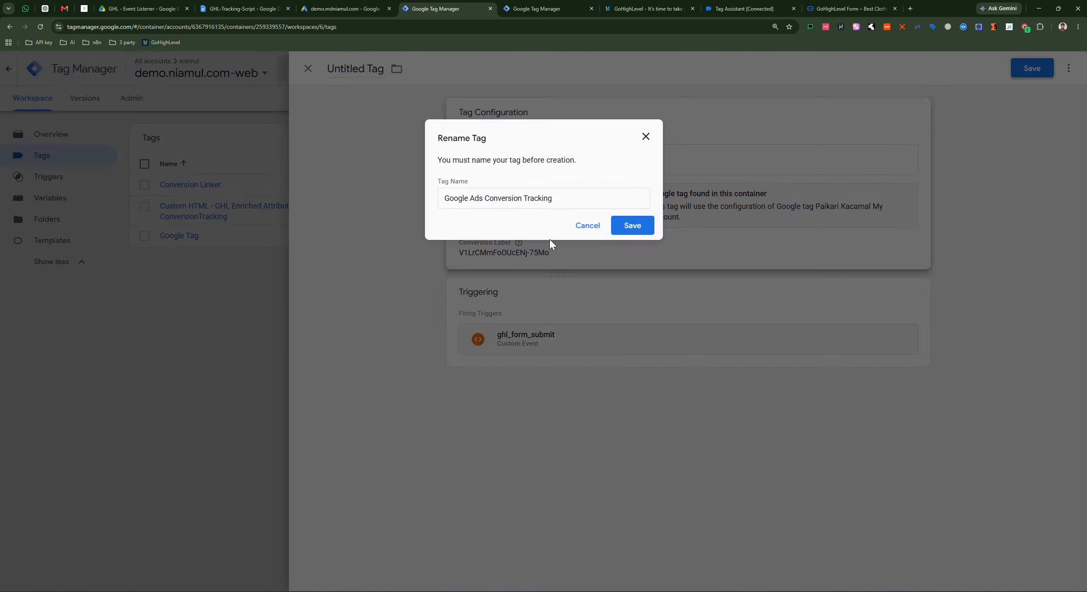
left_click(550, 198)
left_click(584, 196)
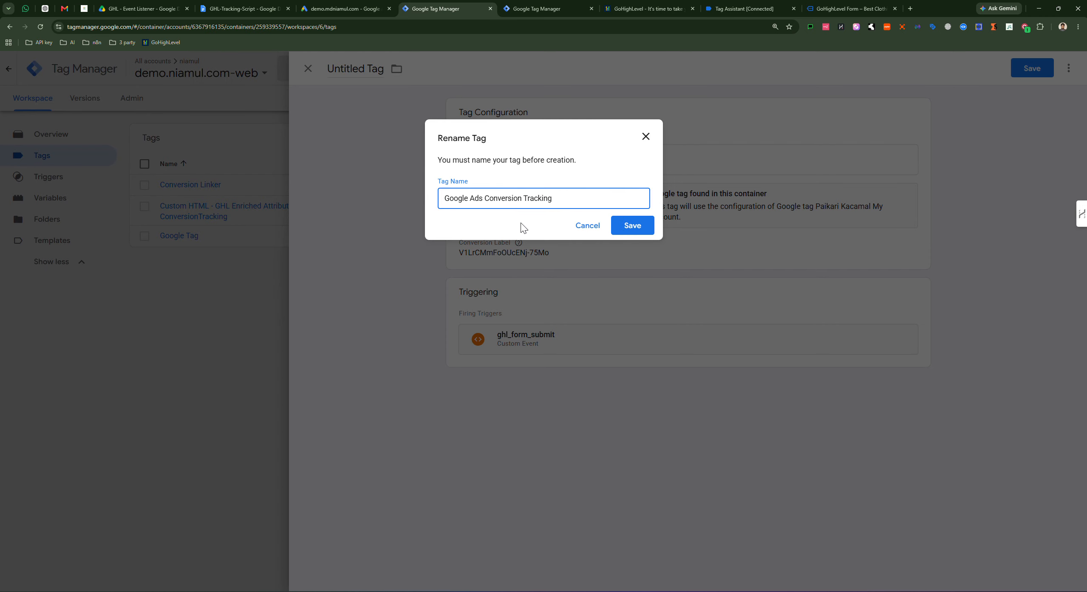
type("Lead Form")
left_click(631, 225)
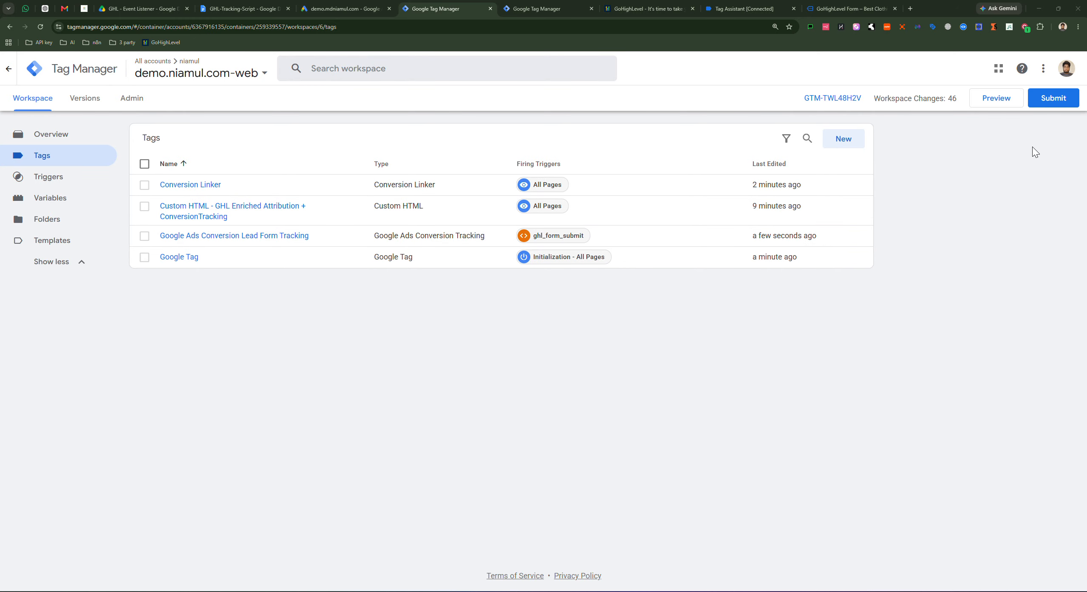
left_click(992, 104)
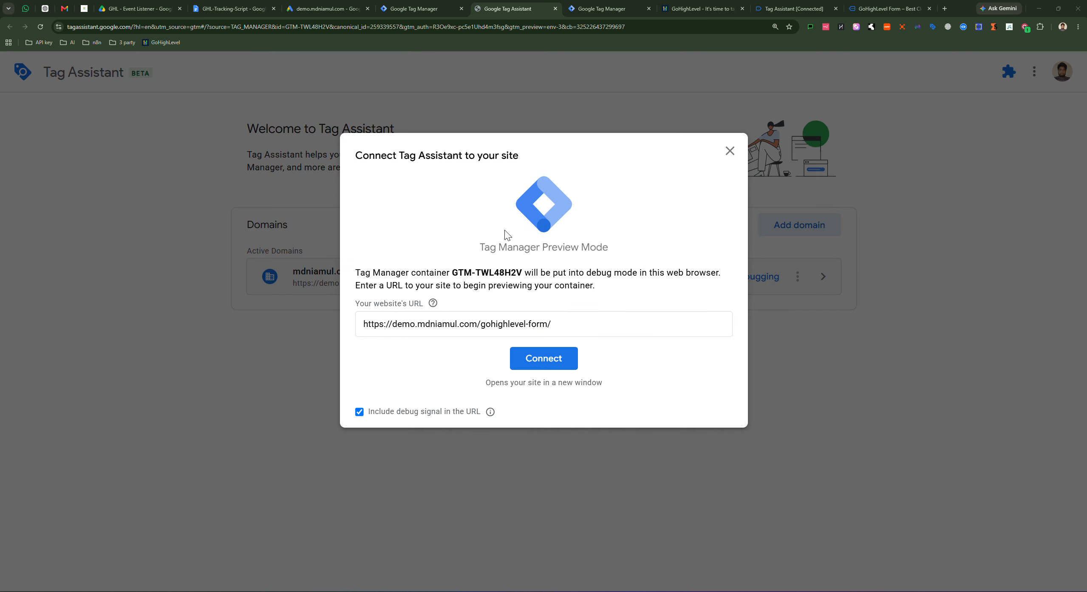
Step: Connect the preview to the form page, closing the old Tag Assistant session and duplicate form tab
left_click(544, 368)
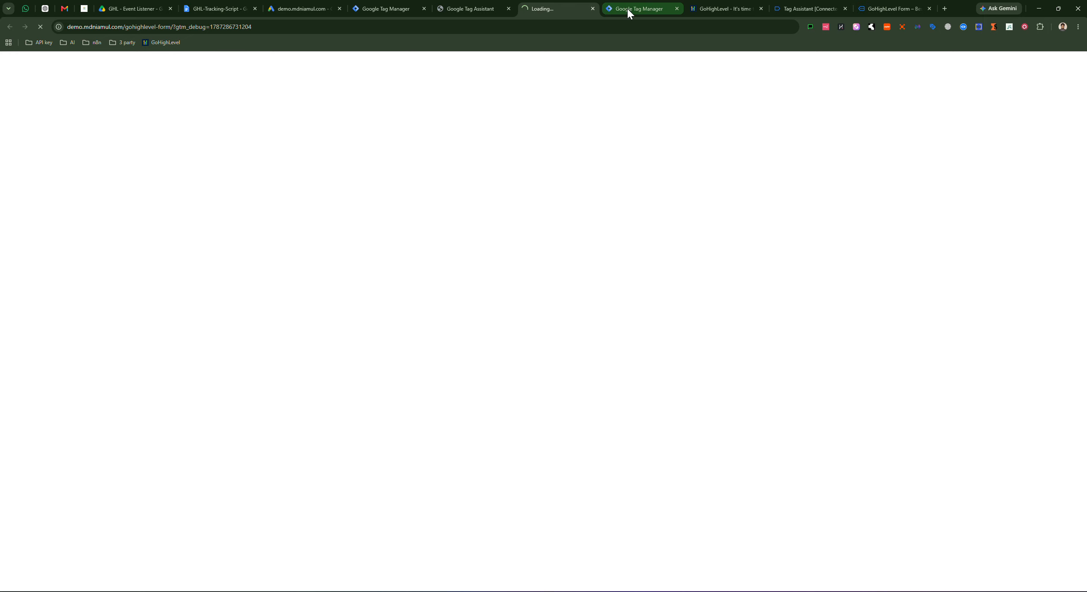
left_click(625, 9)
left_click(635, 9)
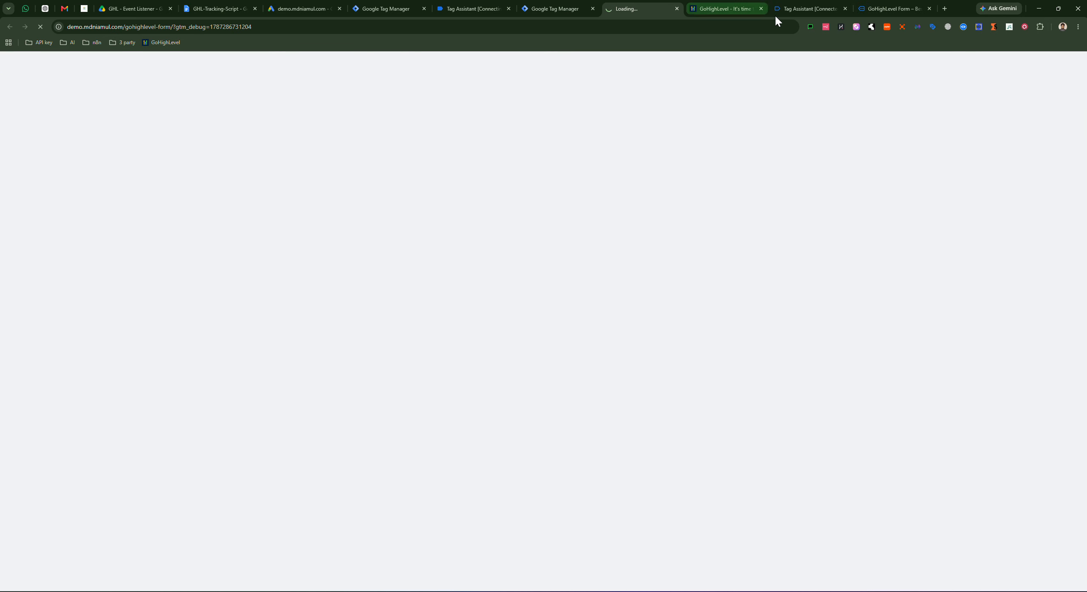
left_click(845, 8)
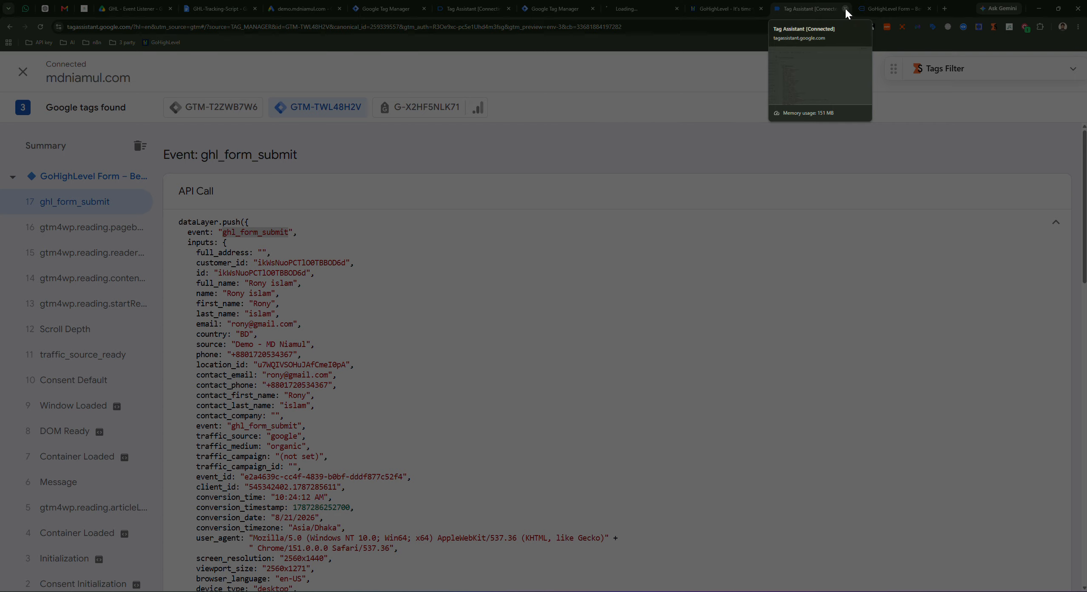
left_click(581, 80)
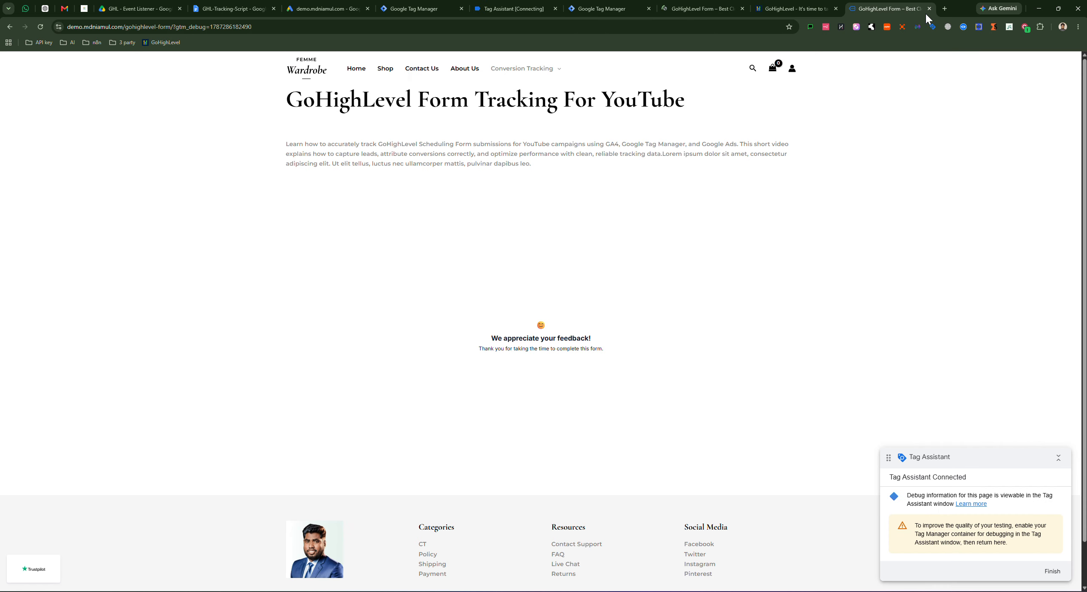
key("ctrl+w")
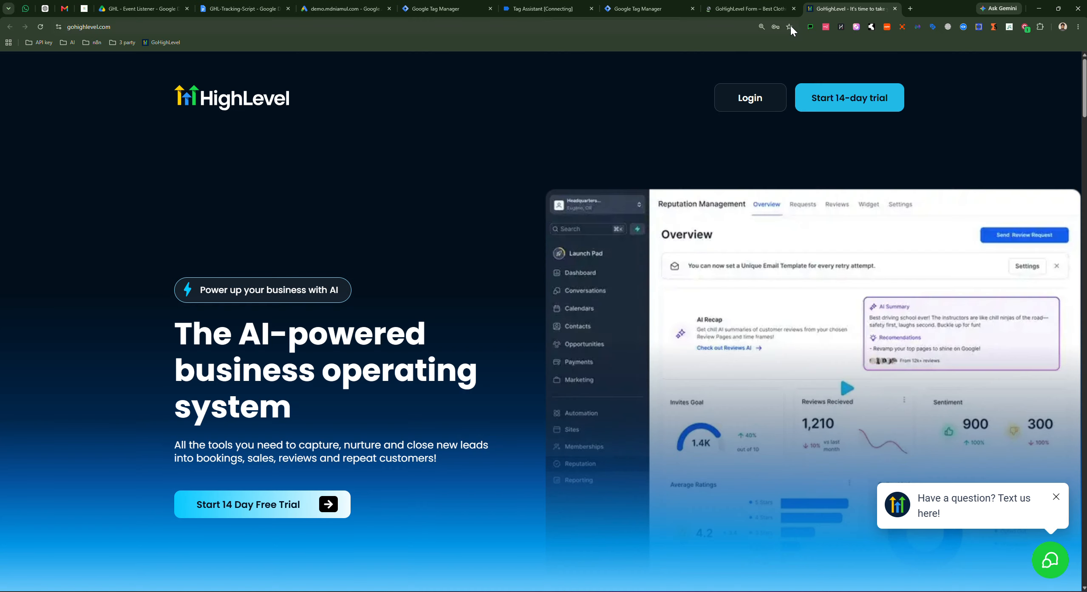
left_click(742, 7)
Step: Reorder the browser tabs, accept the Tag Assistant connection, and return to the form's First Name field
left_click_drag(852, 14, 675, 12)
left_click(737, 9)
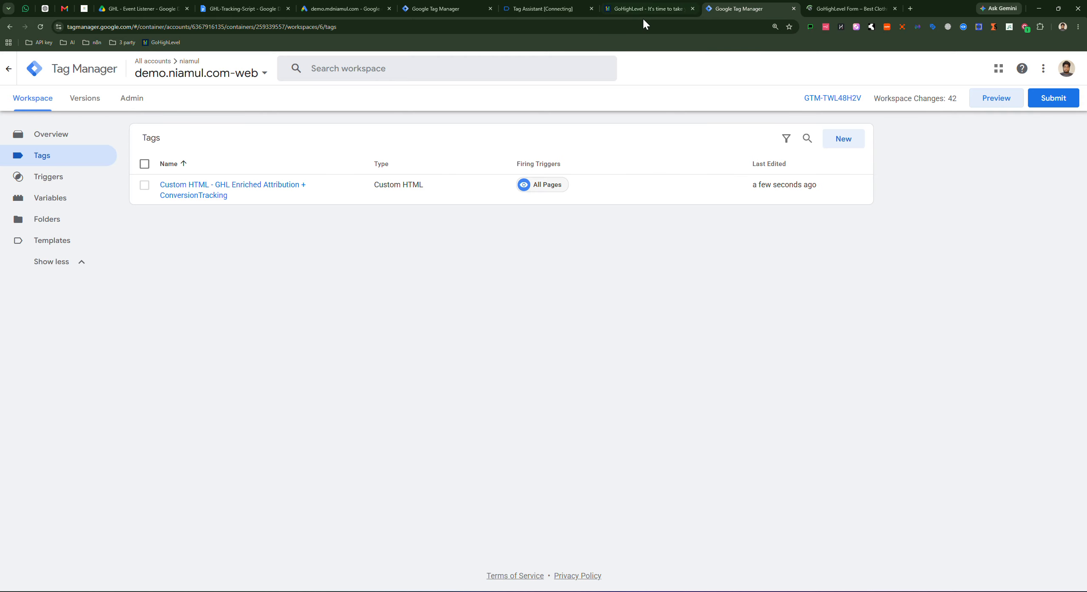
left_click_drag(641, 9, 561, 8)
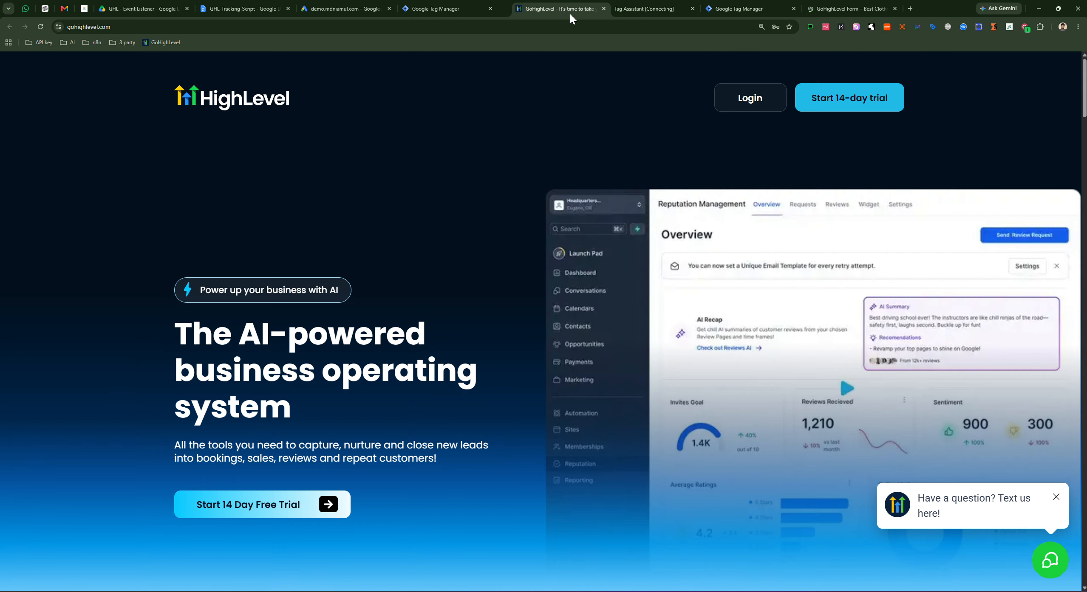
left_click_drag(649, 7, 722, 13)
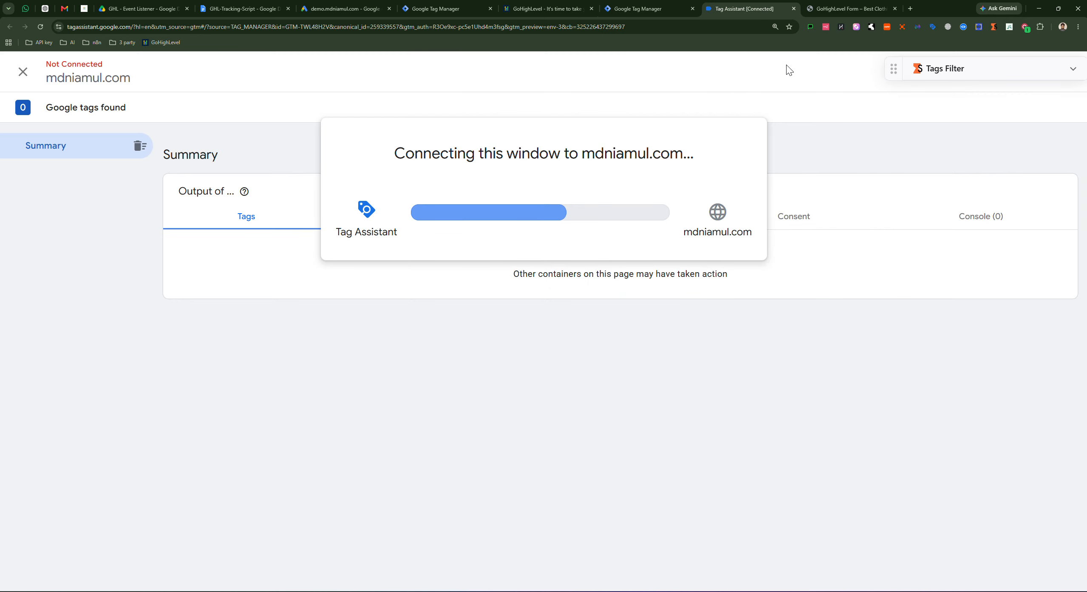
left_click(839, 10)
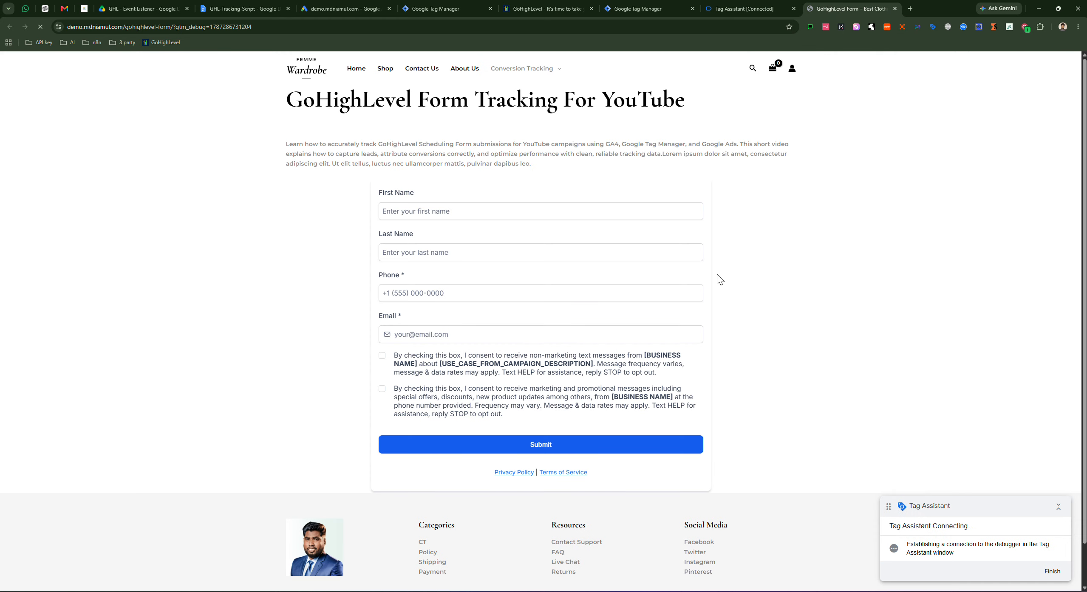
left_click(722, 9)
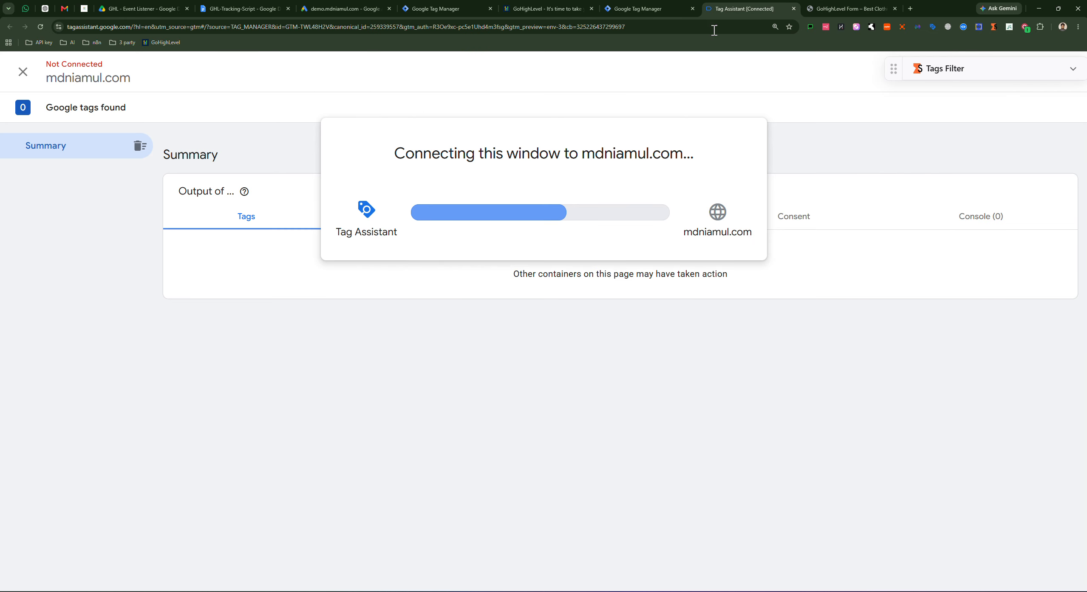
left_click(519, 293)
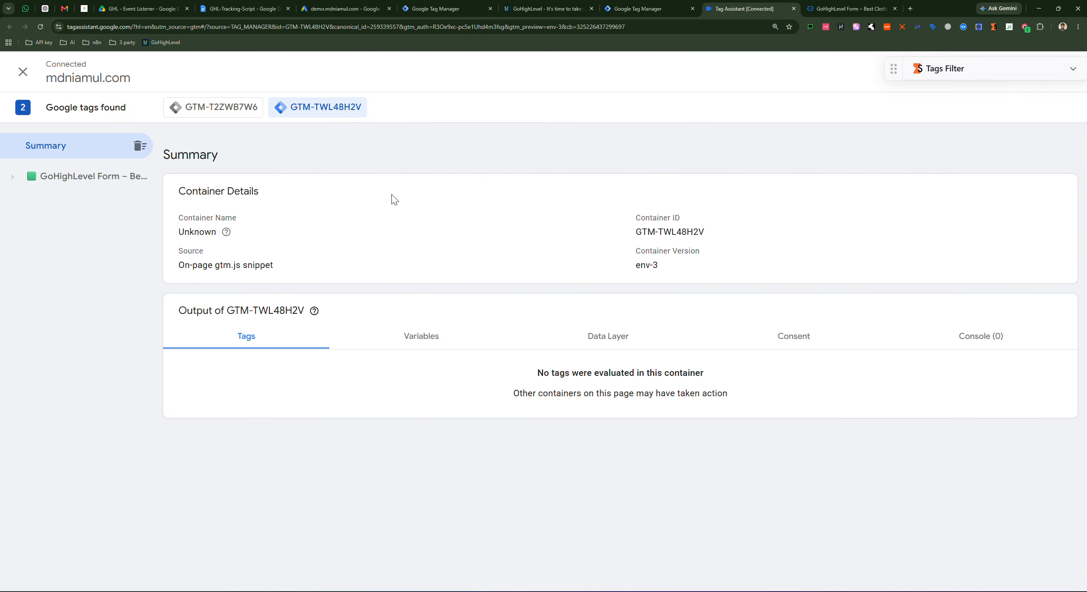
left_click(836, 6)
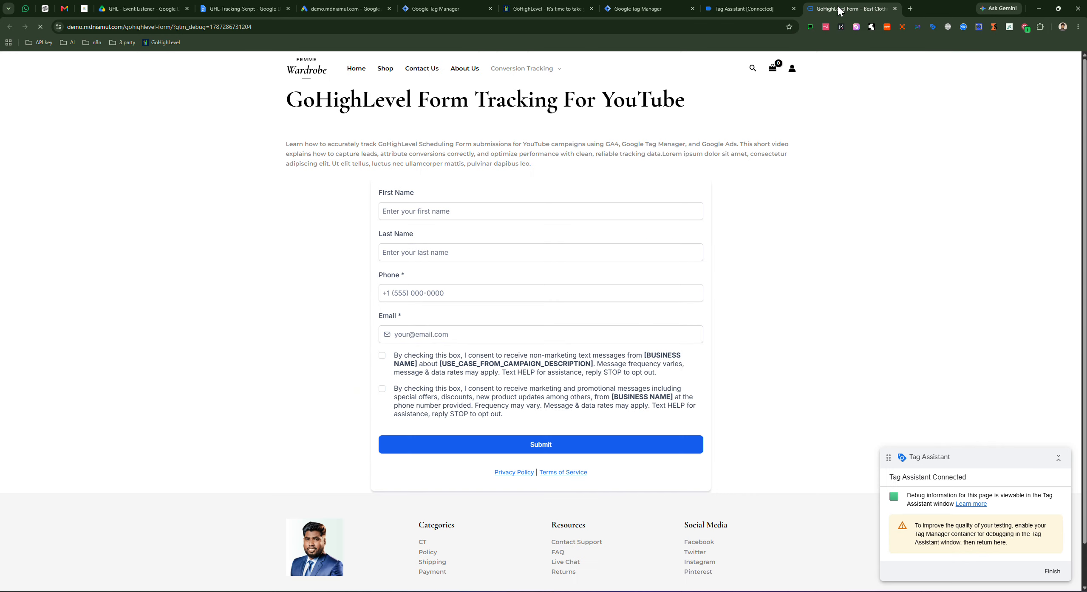
left_click(425, 211)
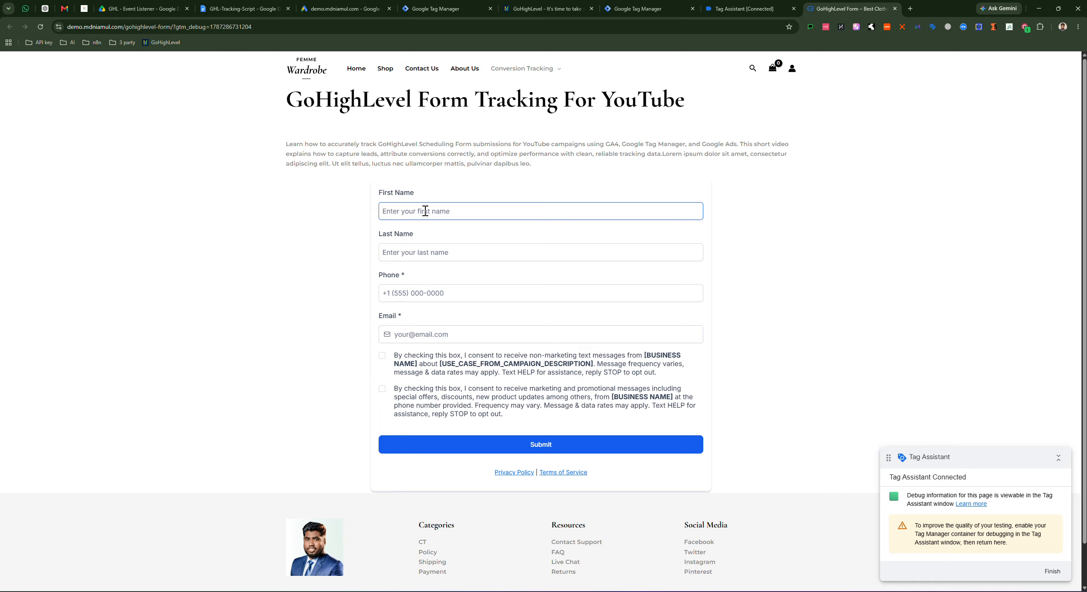
Step: Fill the form with a test first and last name, a phone number and an email address
left_click(425, 211)
type("tEST")
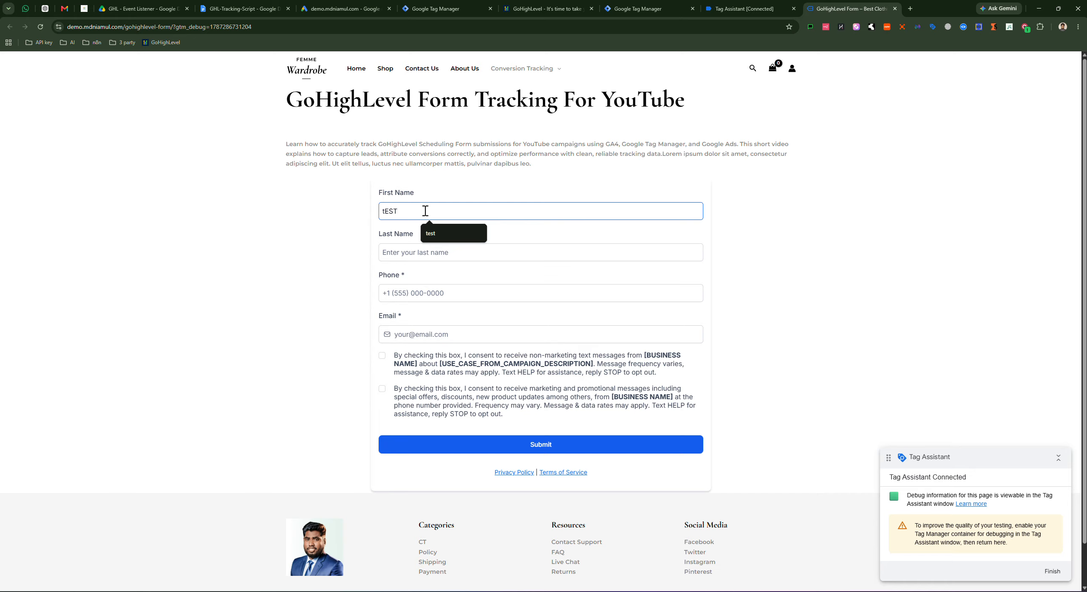
type("  gtm")
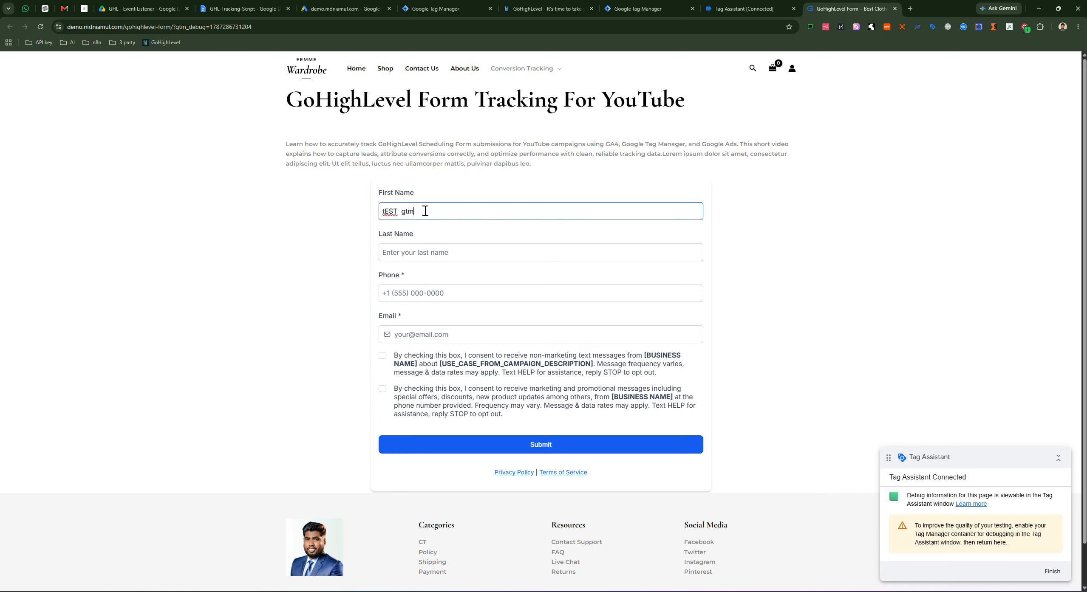
left_click(429, 251)
type("O")
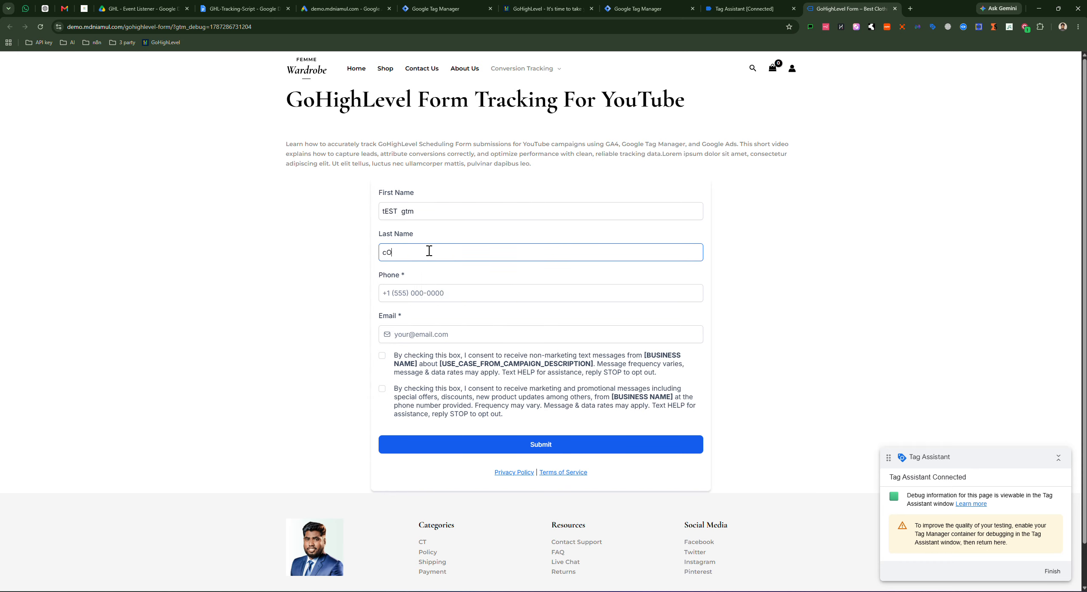
type("NVERSOIN tRACKING")
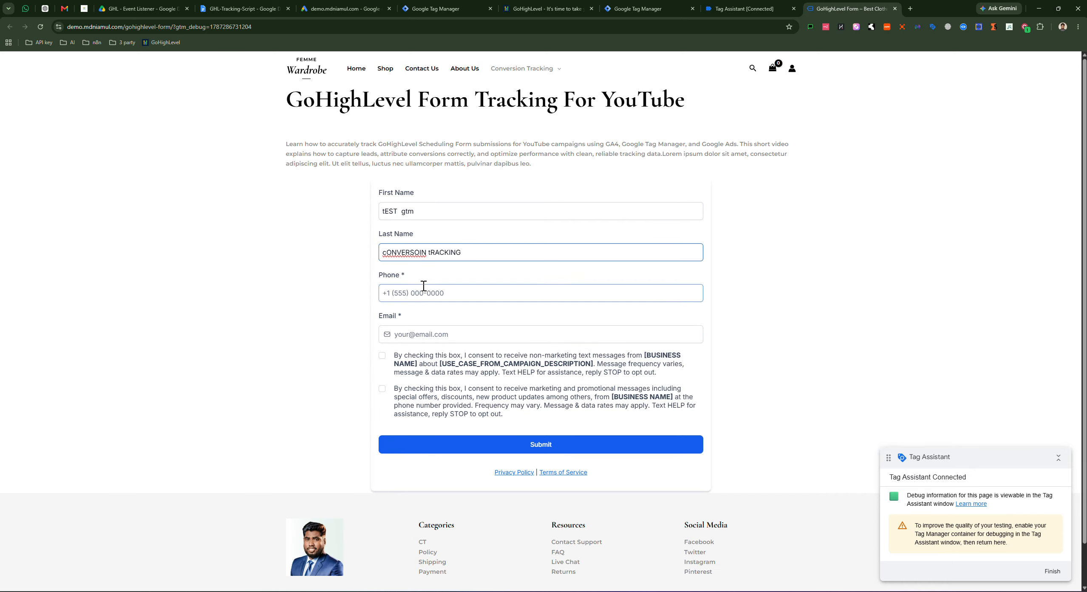
left_click(421, 293)
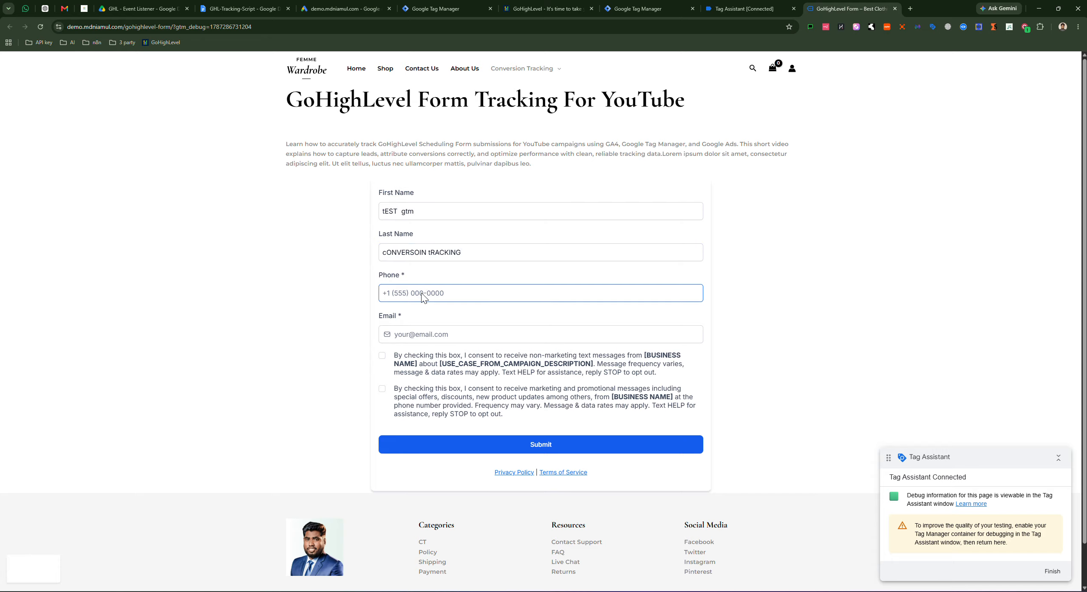
left_click(412, 335)
type("T")
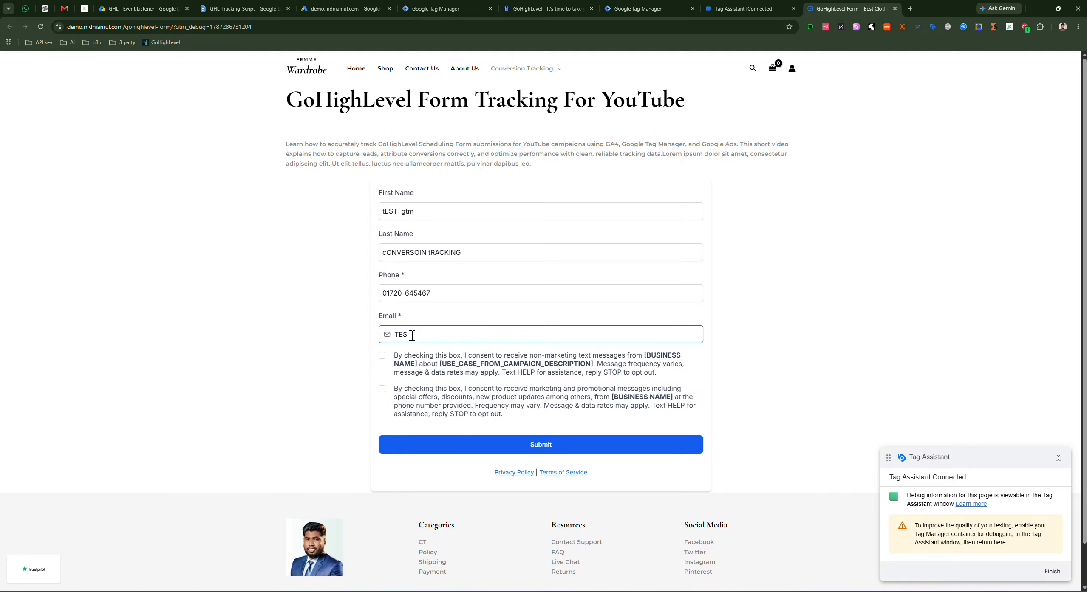
key("BackSpace")
type("test@gmail.com")
Step: Tick both consent checkboxes and submit the test lead form
left_click(382, 356)
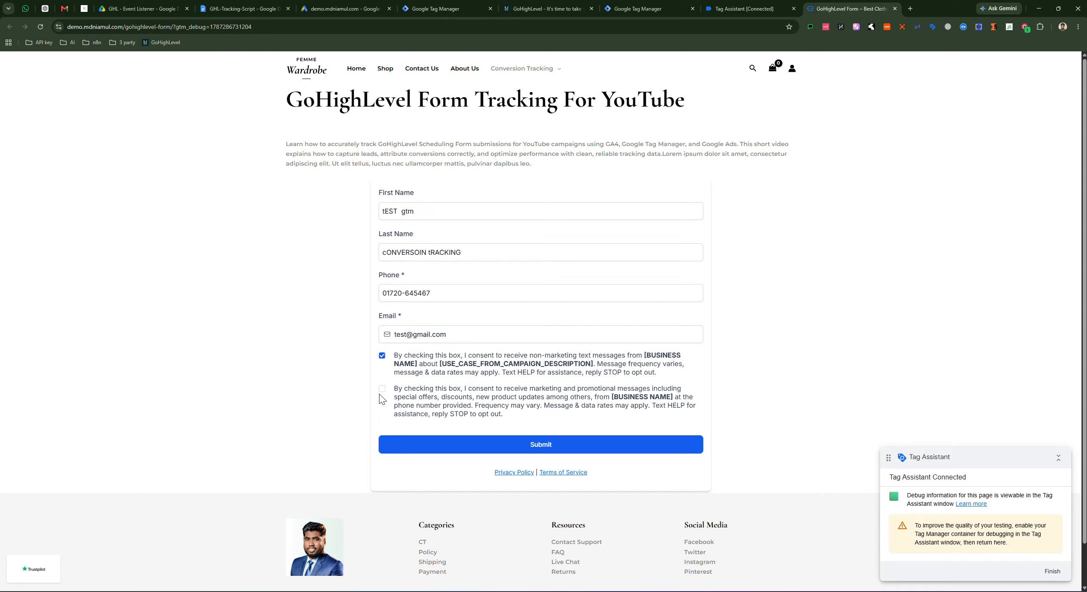
left_click(382, 389)
left_click(540, 444)
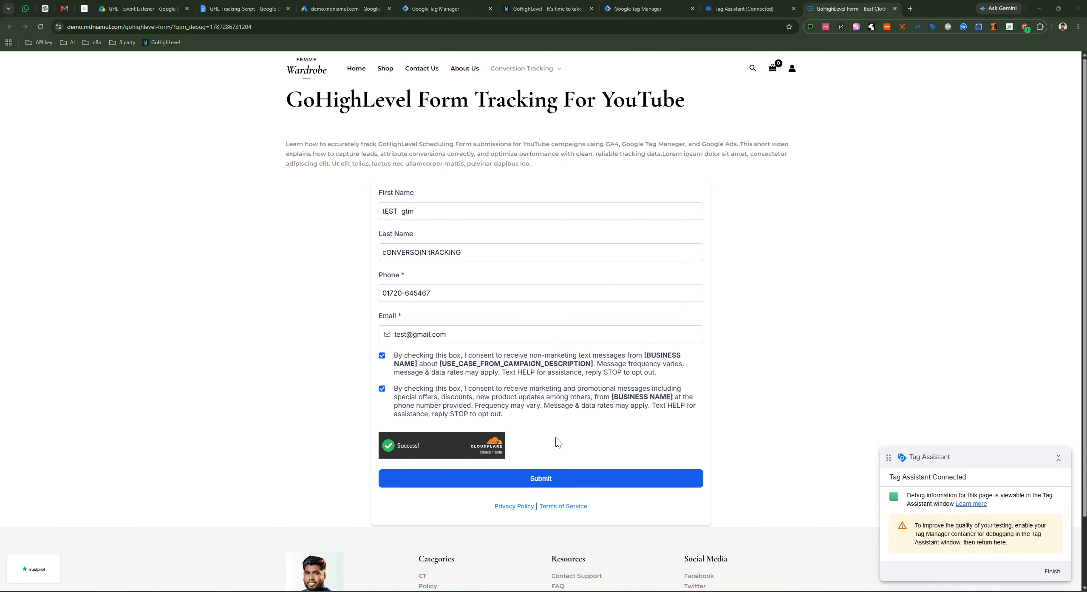
left_click(547, 480)
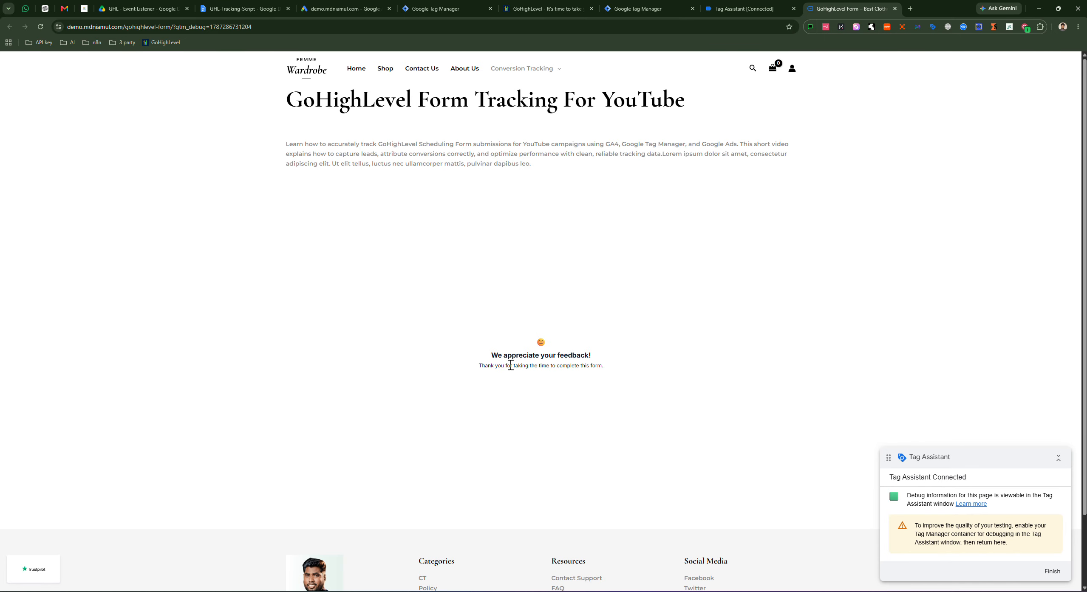
Step: Select the ghl_form_submit event and review the fired Google Ads conversion tag's properties
left_click(731, 9)
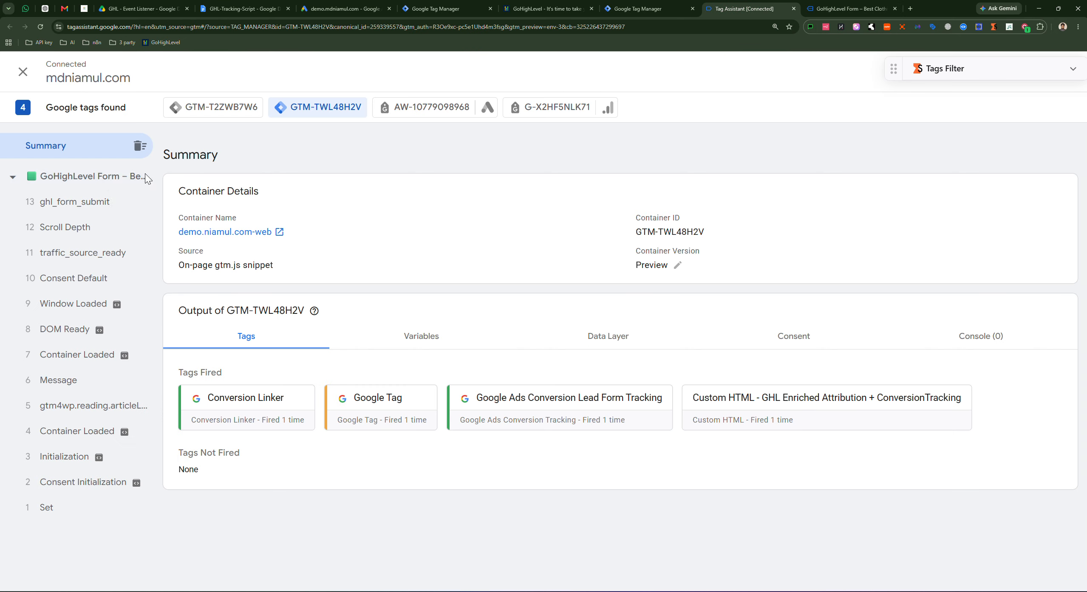
left_click(74, 202)
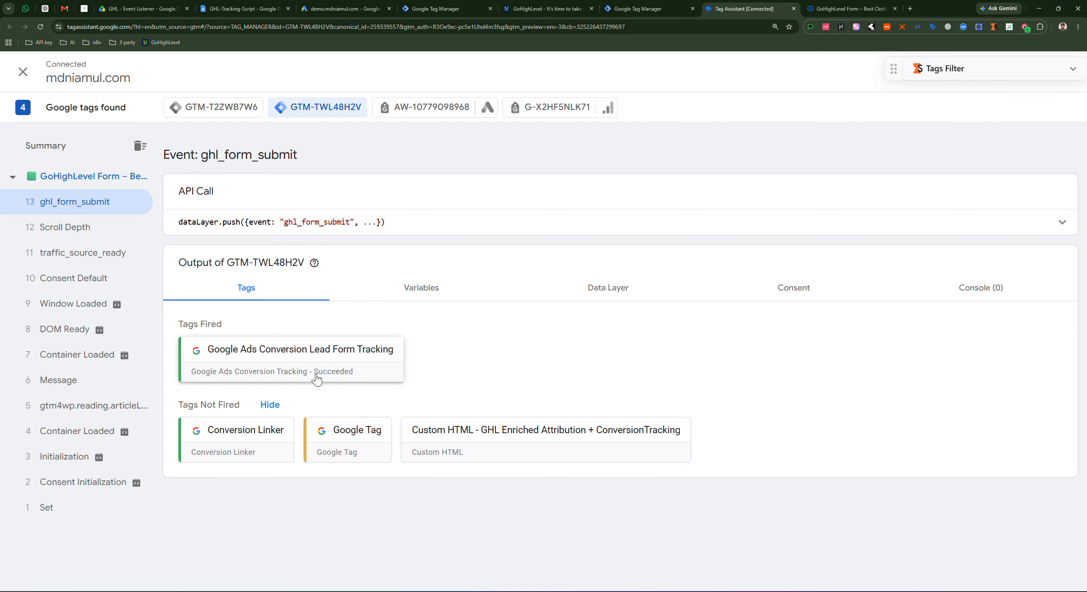
left_click(316, 378)
left_click(543, 322)
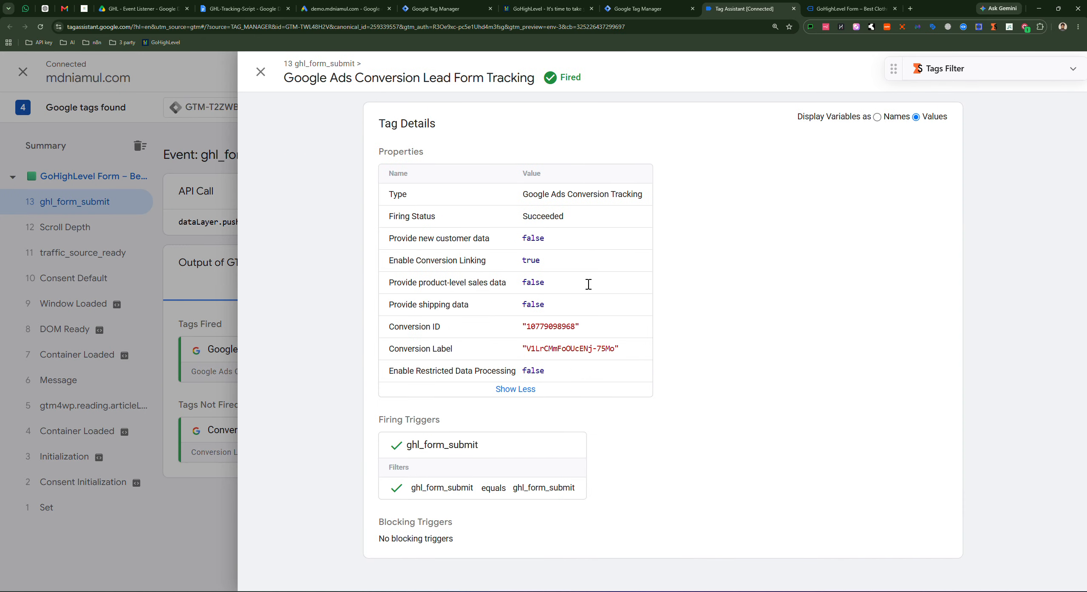
left_click_drag(517, 242, 582, 365)
left_click(453, 249)
left_click(260, 72)
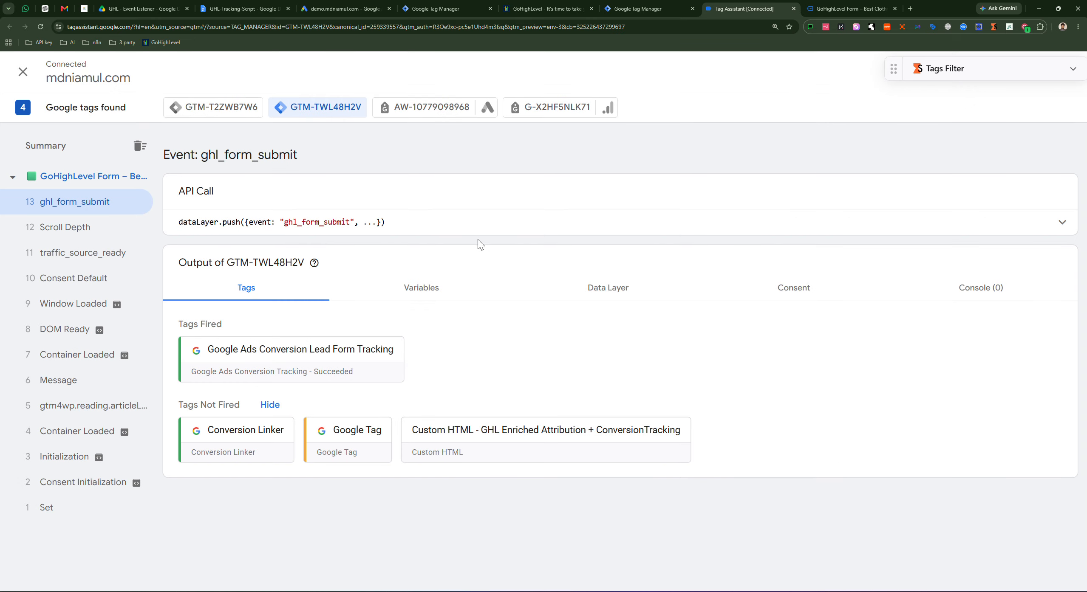
Step: Expand the event's dataLayer.push payload and highlight its contact, timestamp, device and hashed user fields
left_click(477, 229)
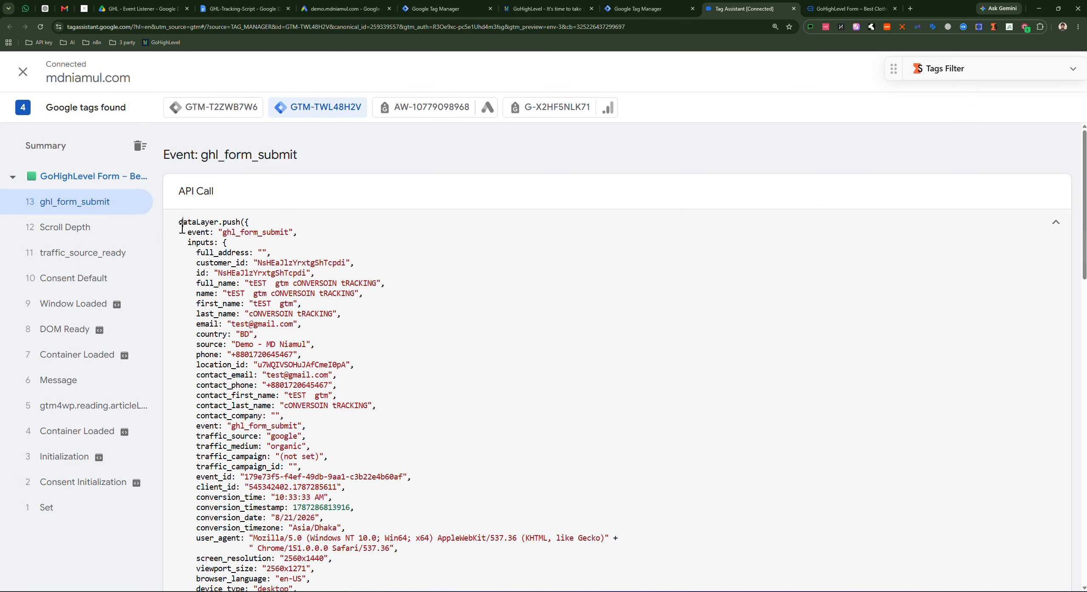
left_click_drag(182, 228, 232, 396)
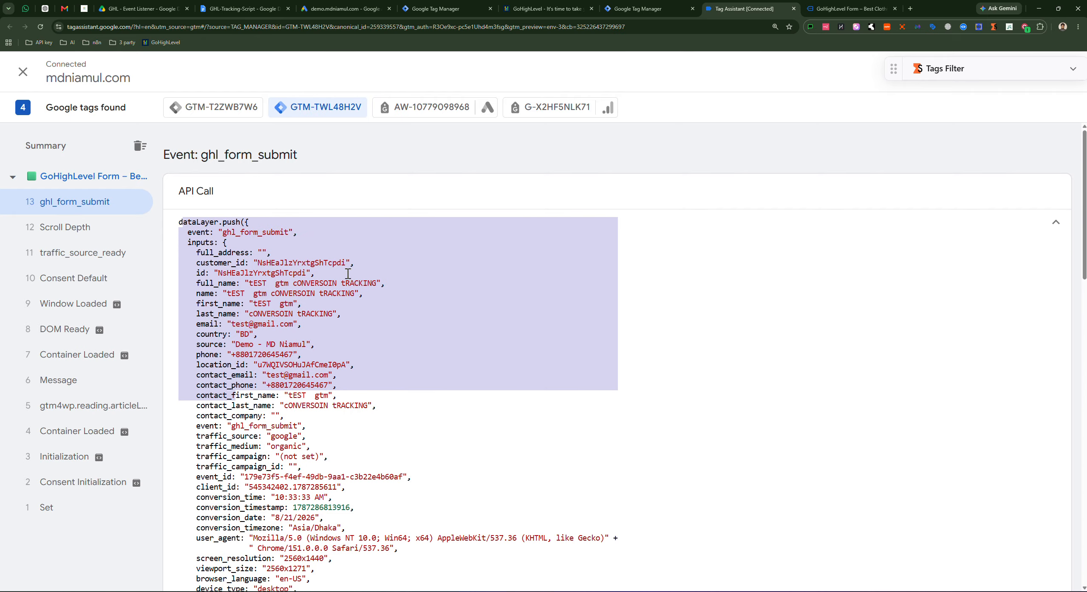
scroll(254, 330, "down", 10)
scroll(254, 331, "down", 1)
scroll(254, 331, "up", 6)
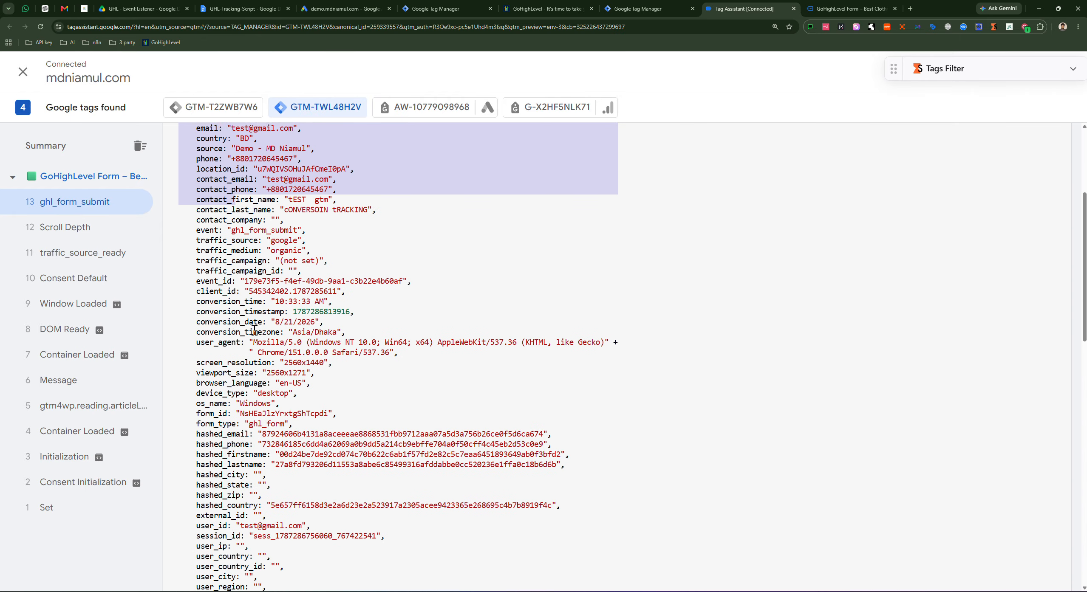
scroll(254, 330, "up", 5)
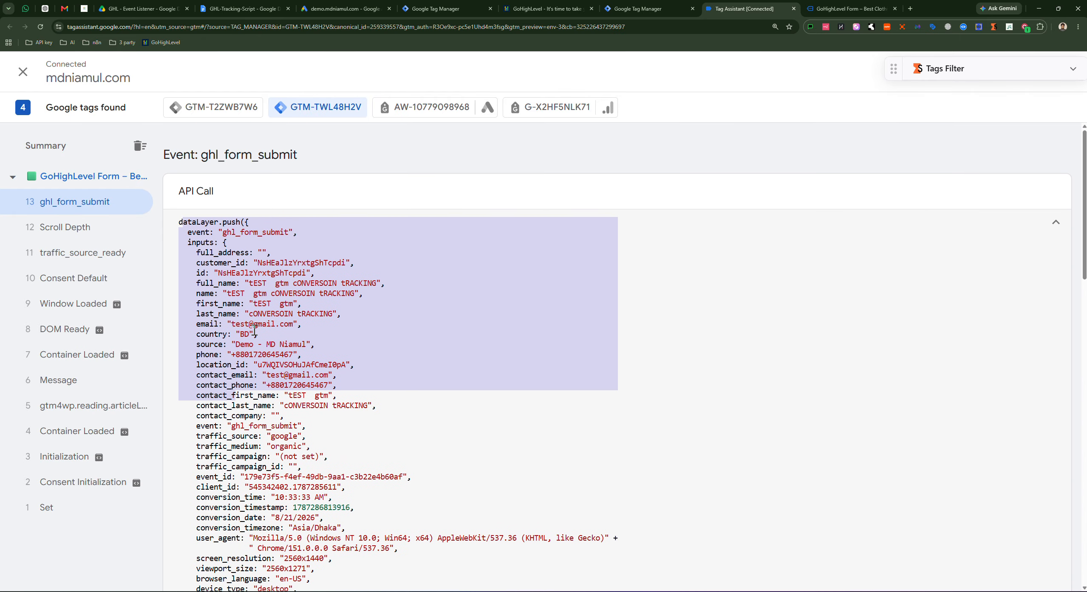
left_click(240, 263)
left_click_drag(181, 226, 293, 517)
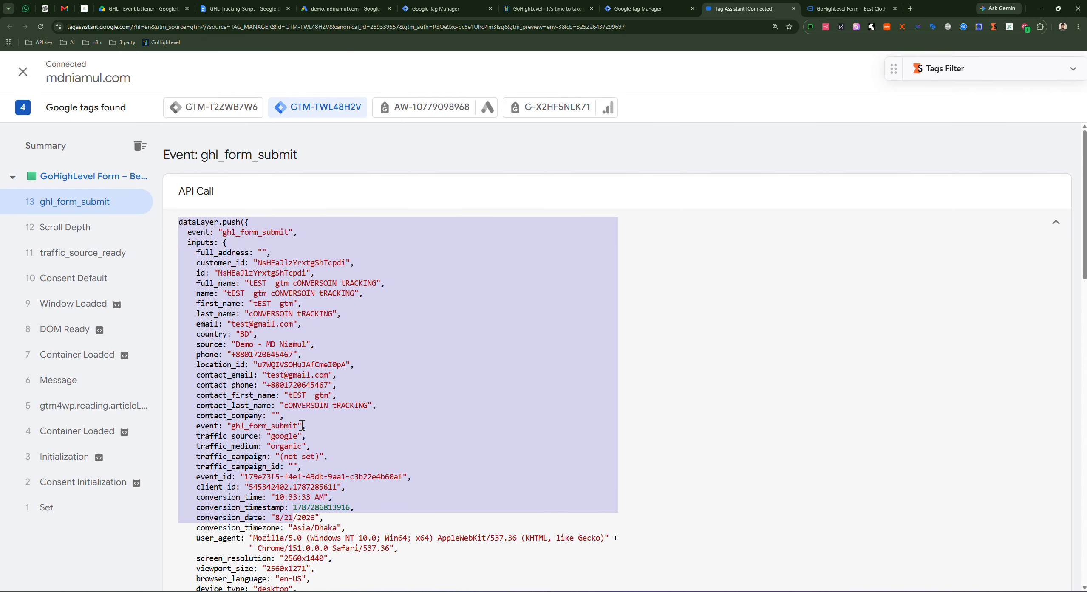
left_click(303, 414)
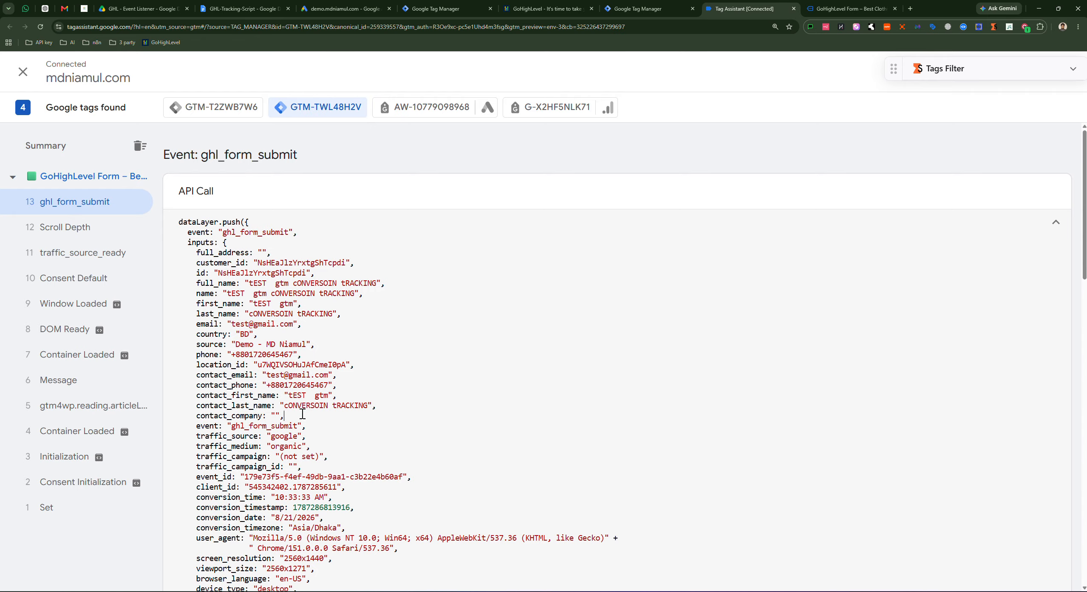
scroll(423, 337, "down", 7)
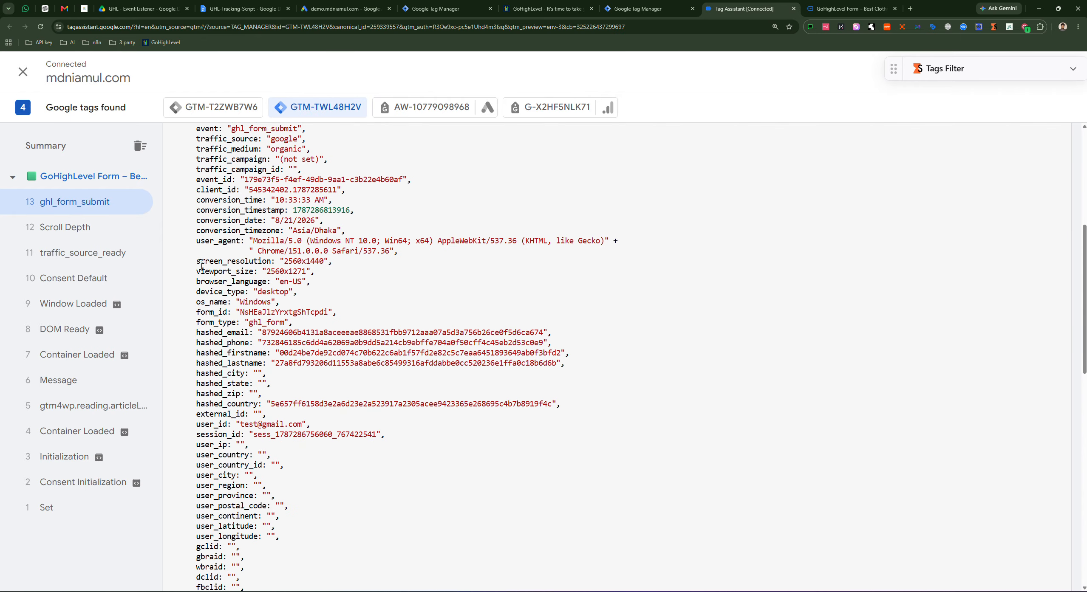
left_click_drag(198, 261, 280, 474)
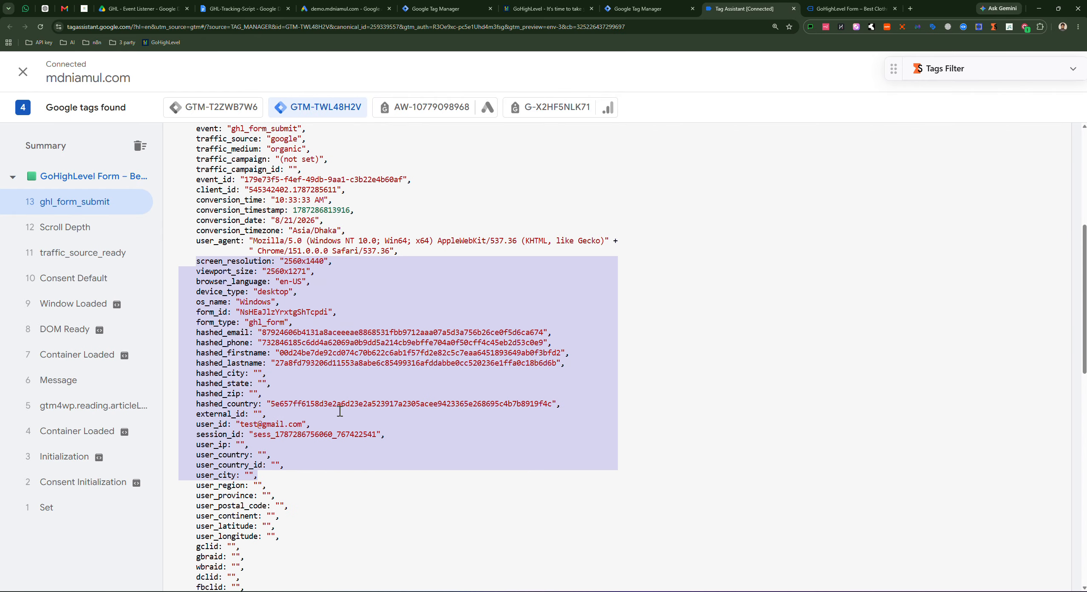